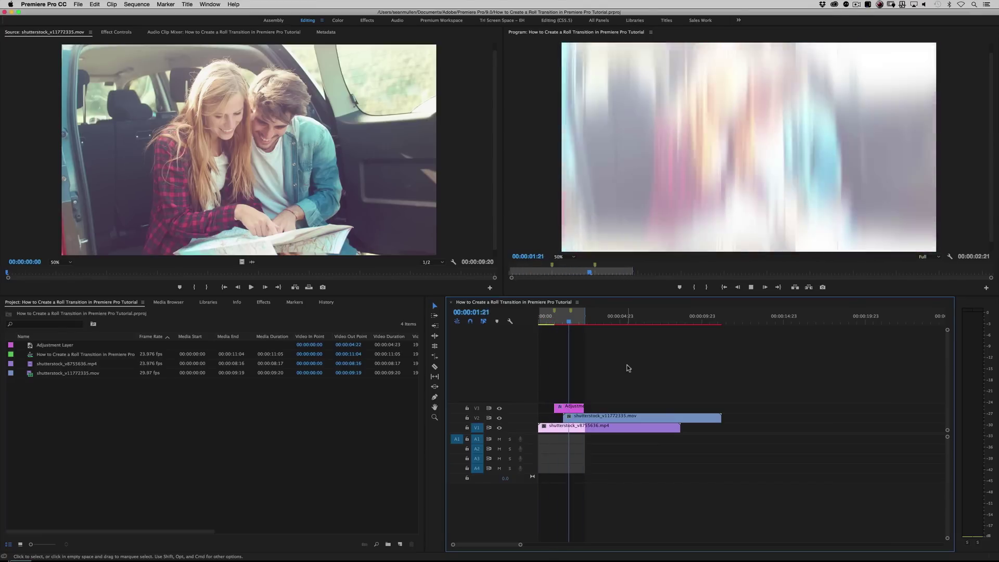
# - Stop playback and create a new sequence with the ARRI 1080p 23.976 preset and the default name
pyautogui.press('space')
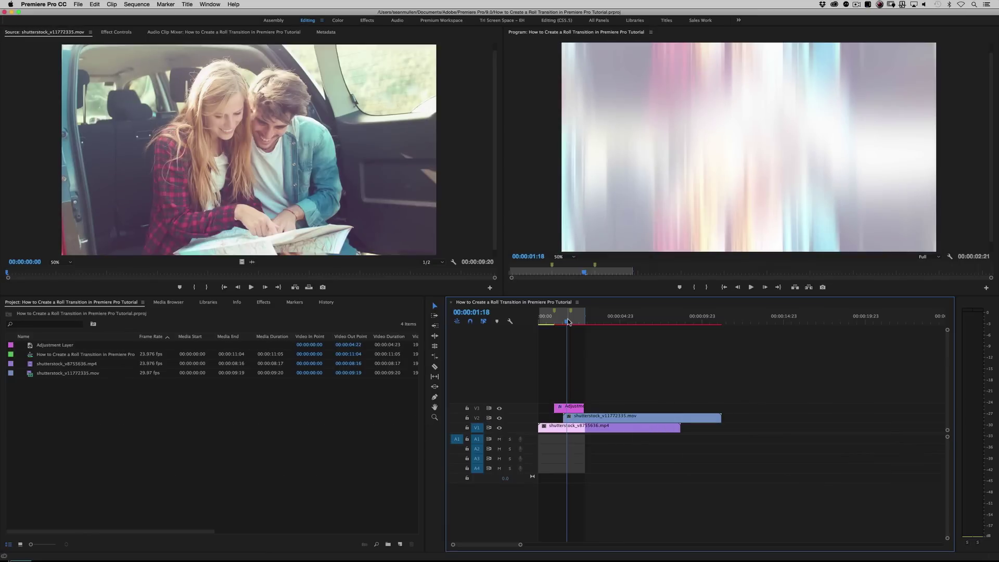
pyautogui.click(275, 422)
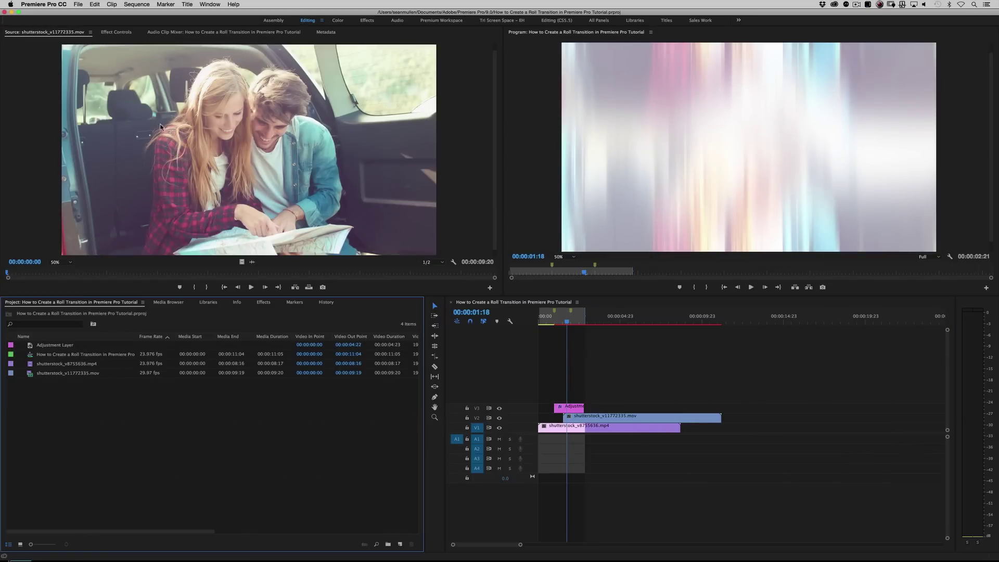
pyautogui.click(78, 4)
pyautogui.moveTo(130, 14)
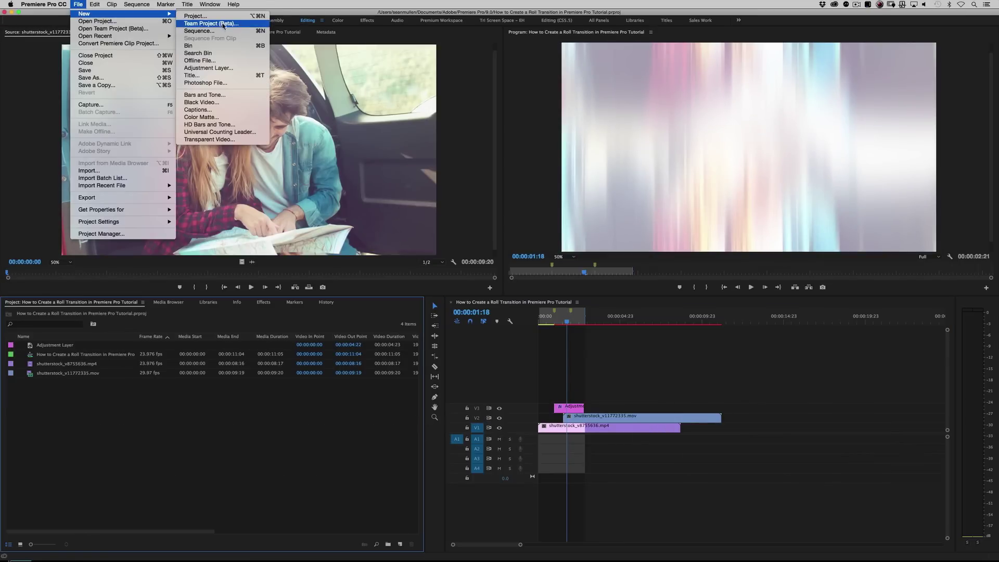
pyautogui.click(222, 32)
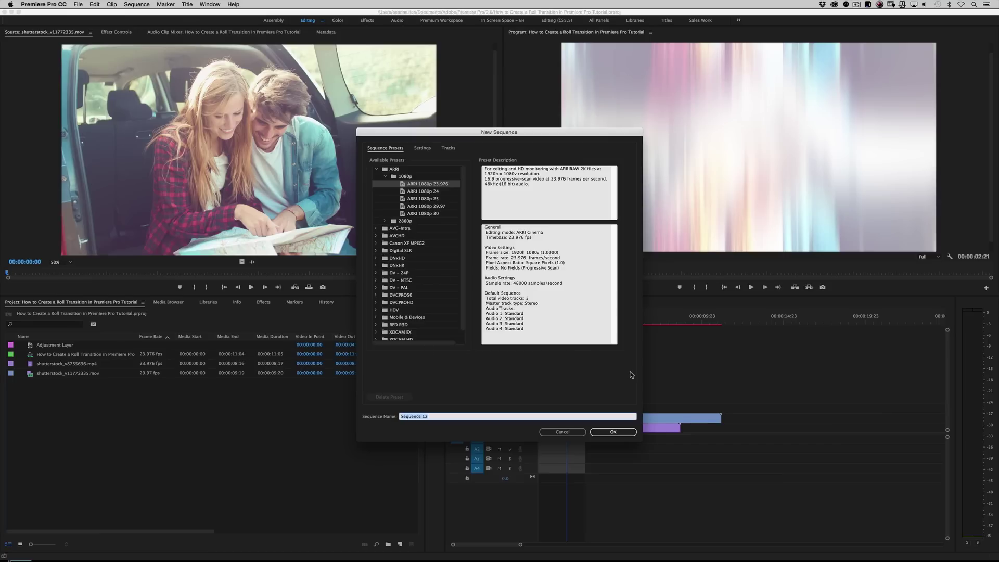
pyautogui.click(614, 432)
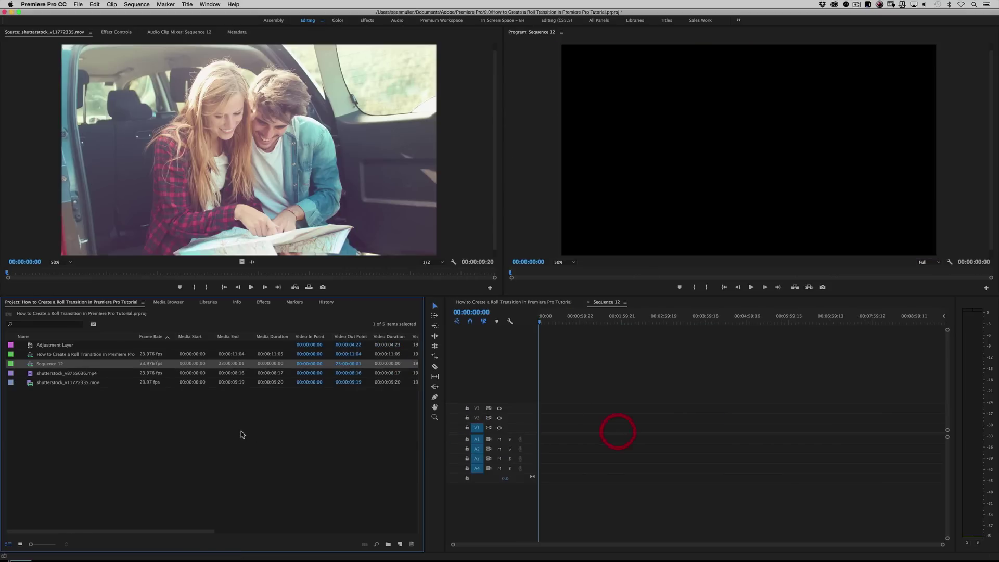
# - Place shutterstock_v8755636.mp4 on V1 and shutterstock_v11772335.mov on V2, both at the start of the new sequence
pyautogui.doubleClick(73, 373)
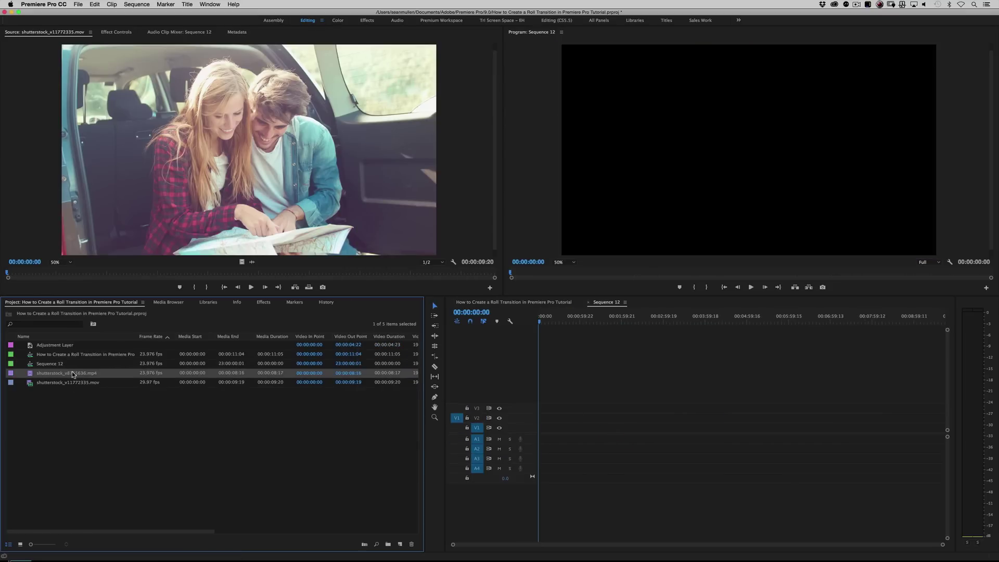
pyautogui.doubleClick(72, 381)
pyautogui.moveTo(73, 381); pyautogui.dragTo(541, 427)
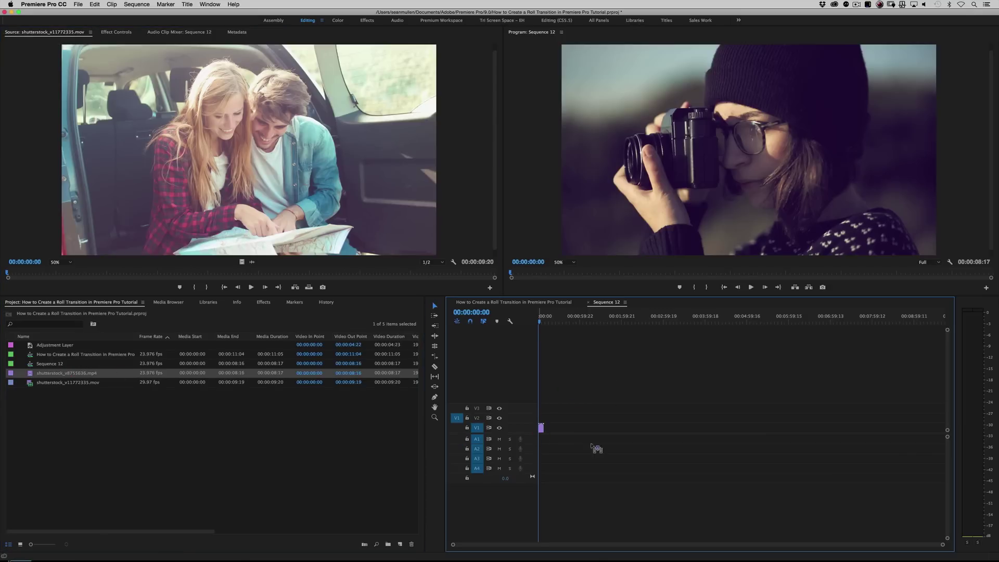
pyautogui.moveTo(937, 547); pyautogui.dragTo(719, 533)
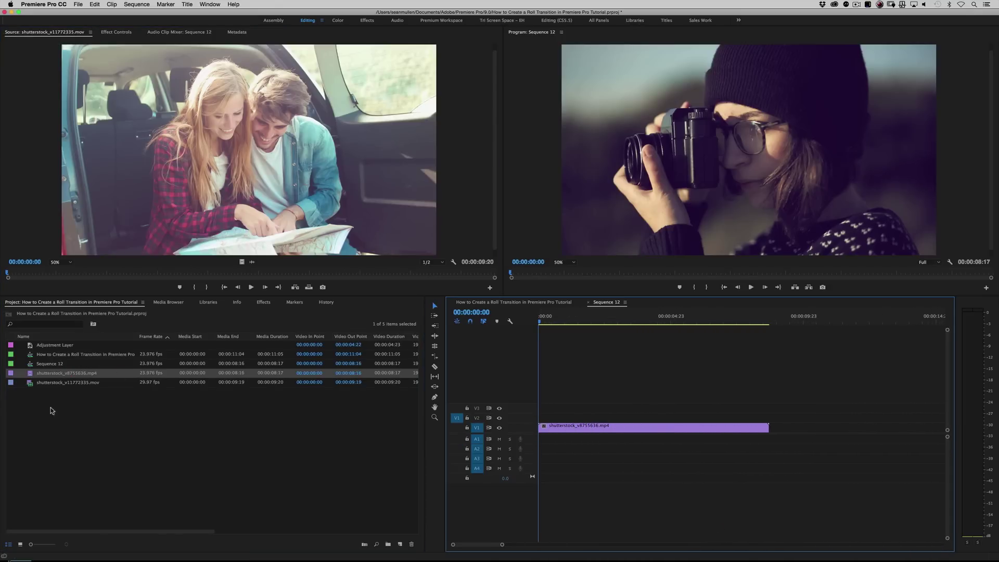
pyautogui.click(46, 383)
pyautogui.moveTo(47, 384); pyautogui.dragTo(528, 419)
# - Unlink the audio of shutterstock_v11772335.mov and delete its audio clip from A1
pyautogui.click(621, 417)
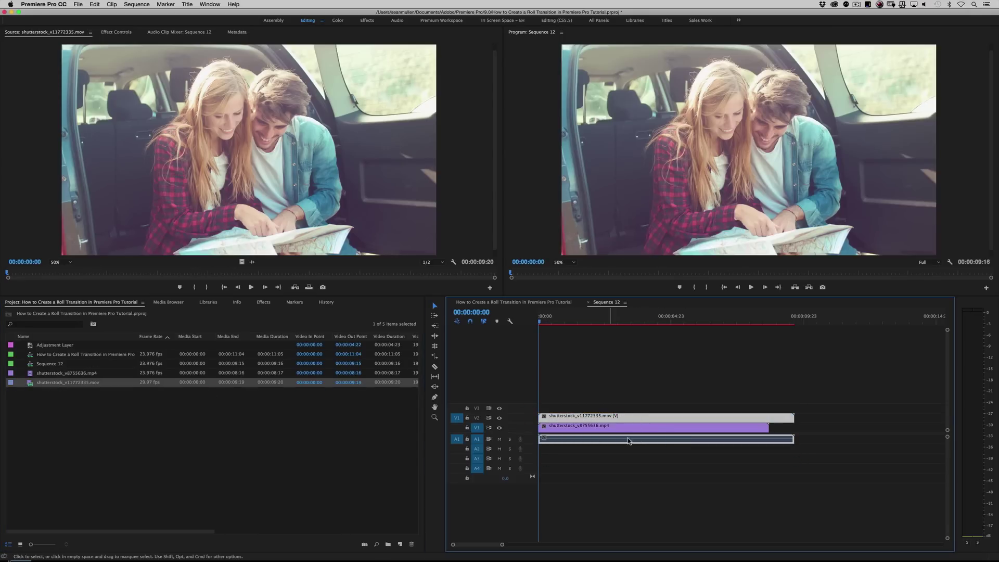
pyautogui.rightClick(645, 417)
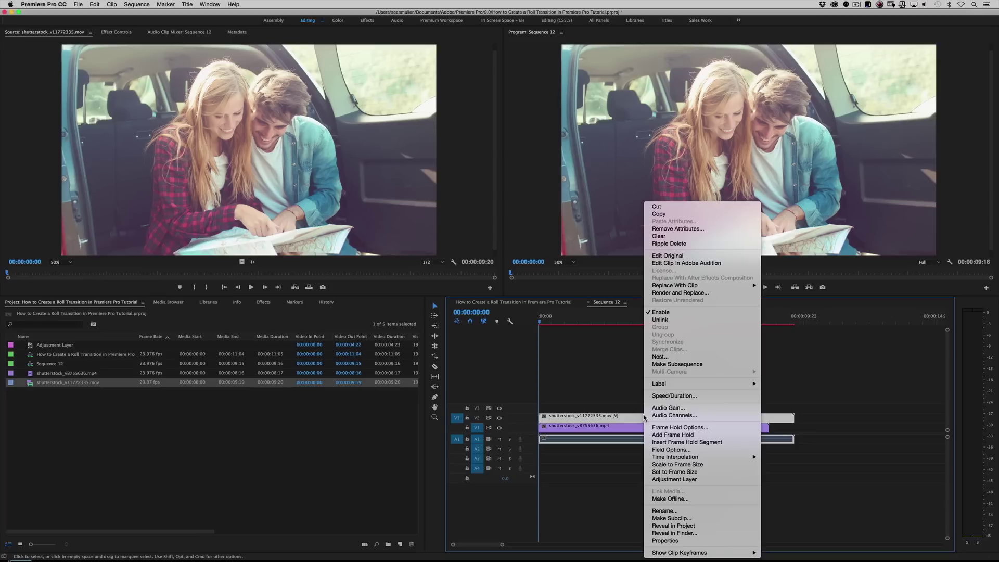
pyautogui.click(660, 320)
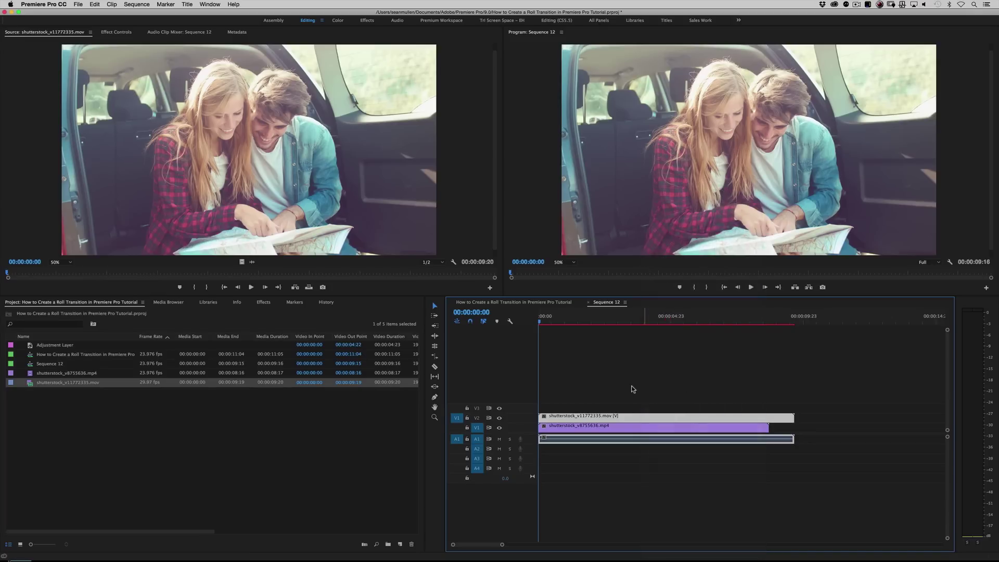
pyautogui.click(629, 442)
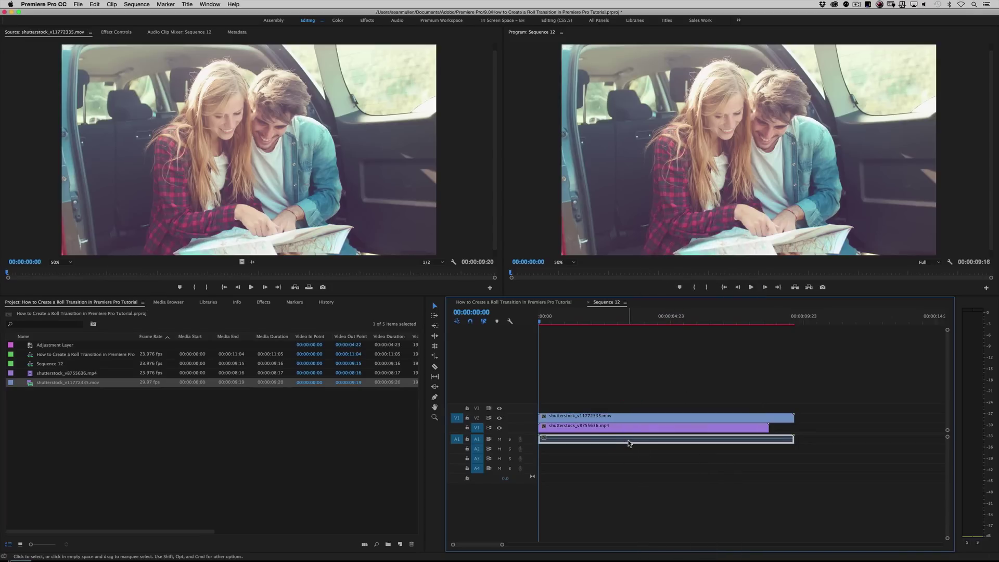
pyautogui.press('BackSpace')
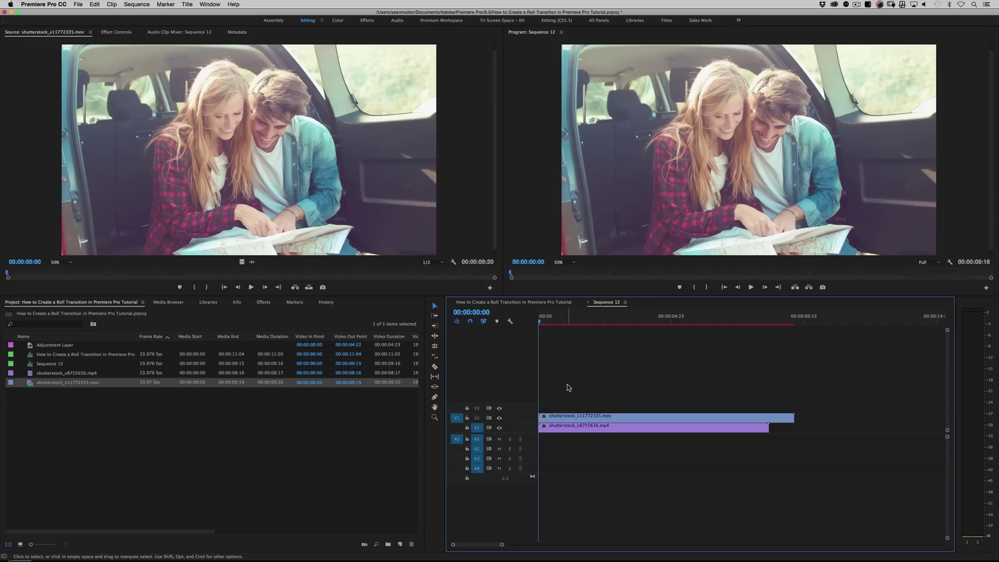
# - Add a sequence marker at 00:00:01:00
pyautogui.click(478, 315)
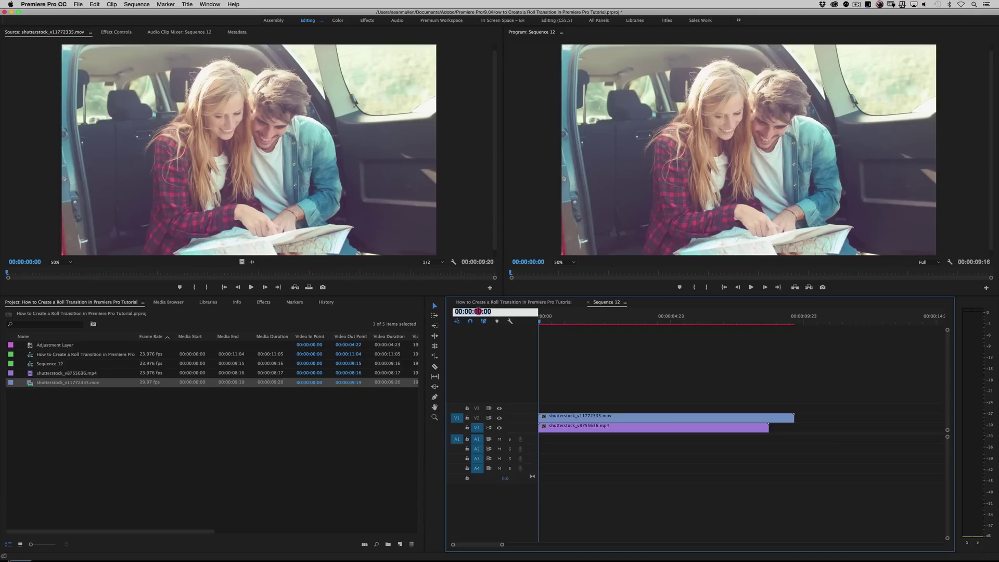
pyautogui.write('100')
pyautogui.press('Return')
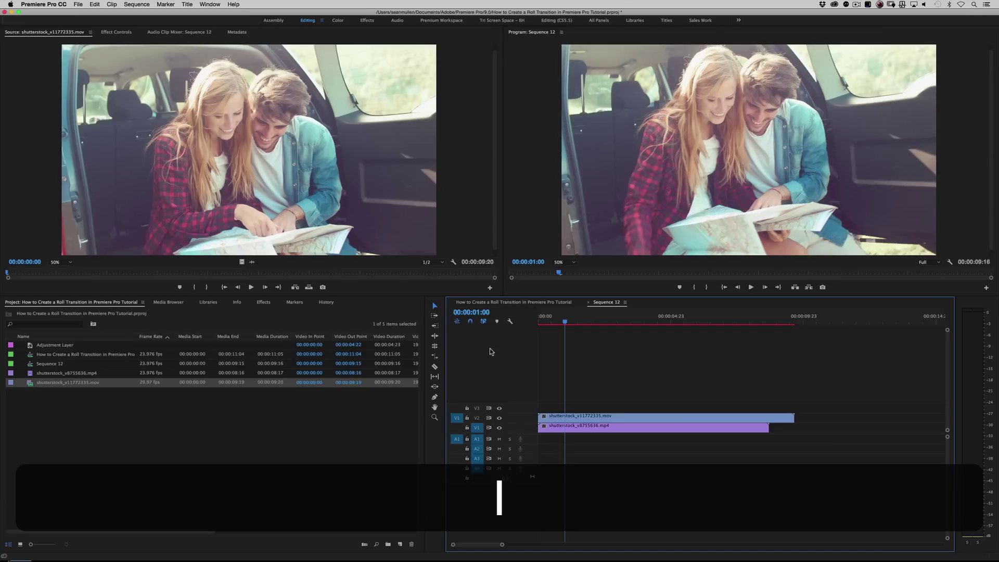
pyautogui.press('m')
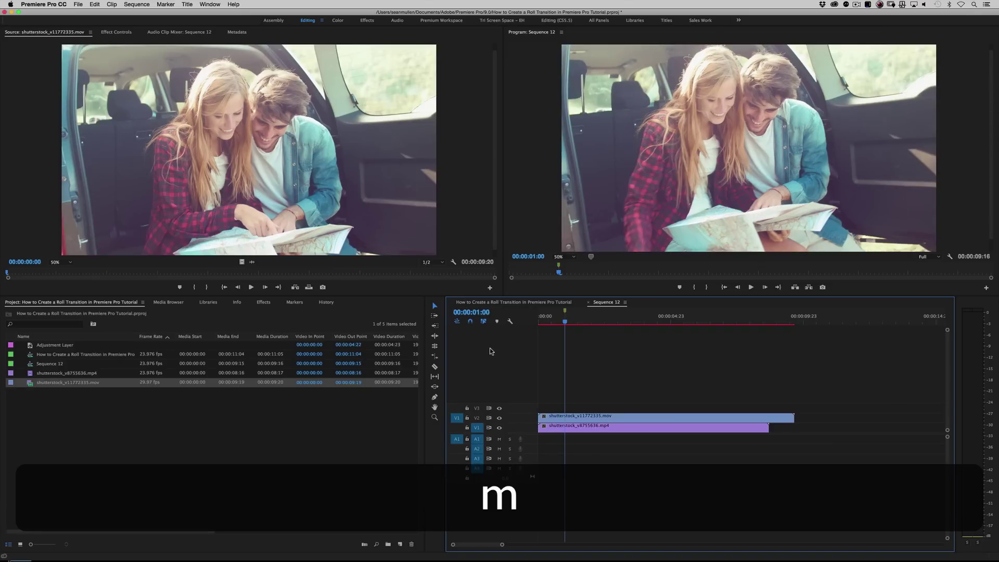
# - Add a second sequence marker at 00:00:02:00 and return the playhead to the start of the sequence
pyautogui.click(477, 313)
pyautogui.click(479, 312)
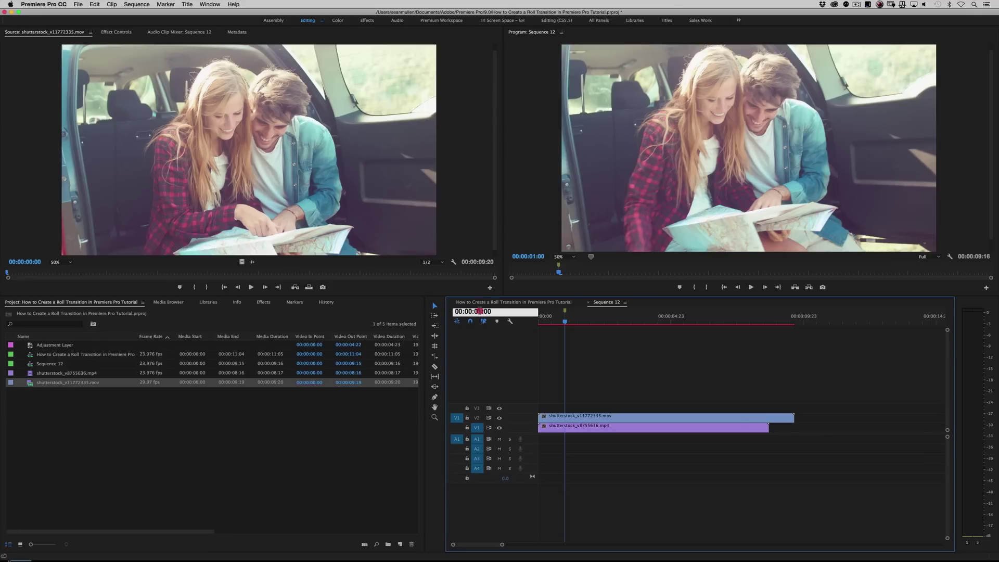
pyautogui.write('2')
pyautogui.press('Return')
pyautogui.press('m')
pyautogui.moveTo(572, 318)
pyautogui.mouseDown()
pyautogui.moveTo(527, 322)
pyautogui.moveTo(591, 324)
pyautogui.moveTo(526, 325)
pyautogui.mouseUp()
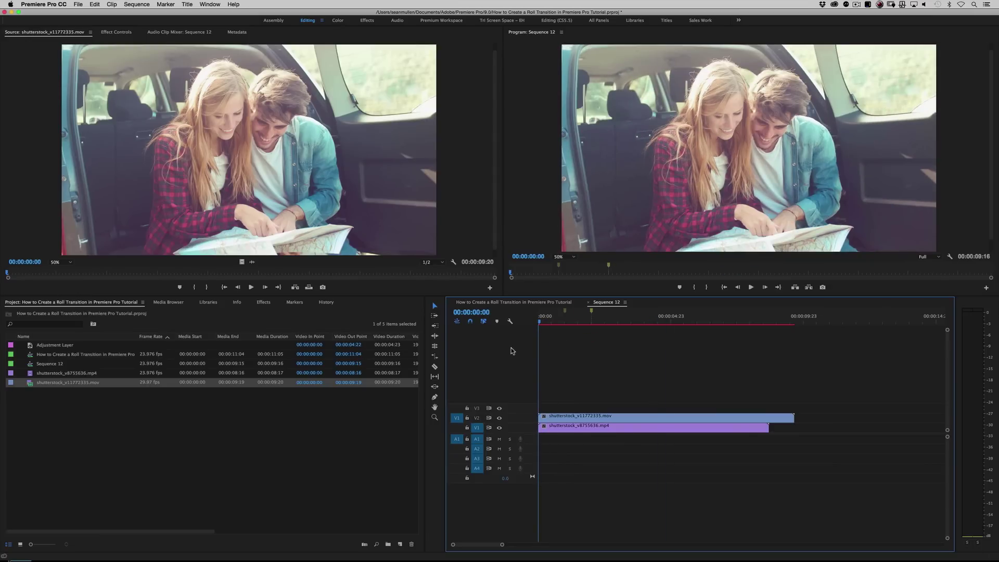
pyautogui.click(606, 417)
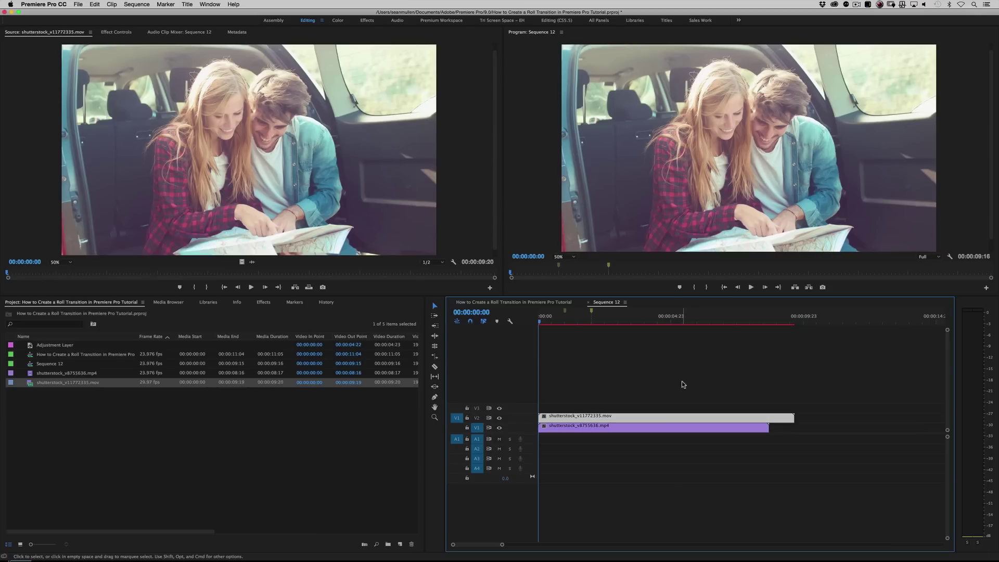
pyautogui.click(78, 4)
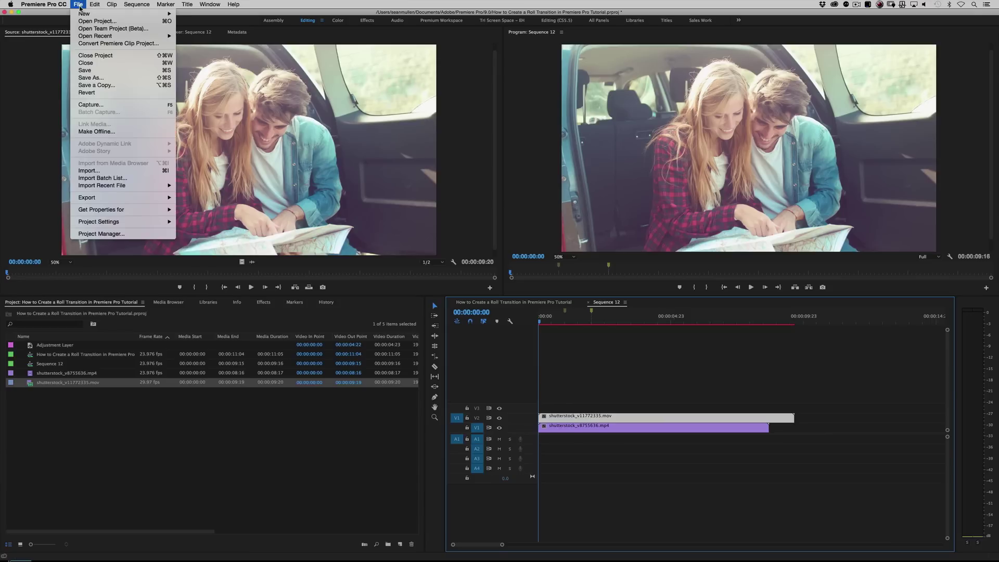
pyautogui.moveTo(94, 14)
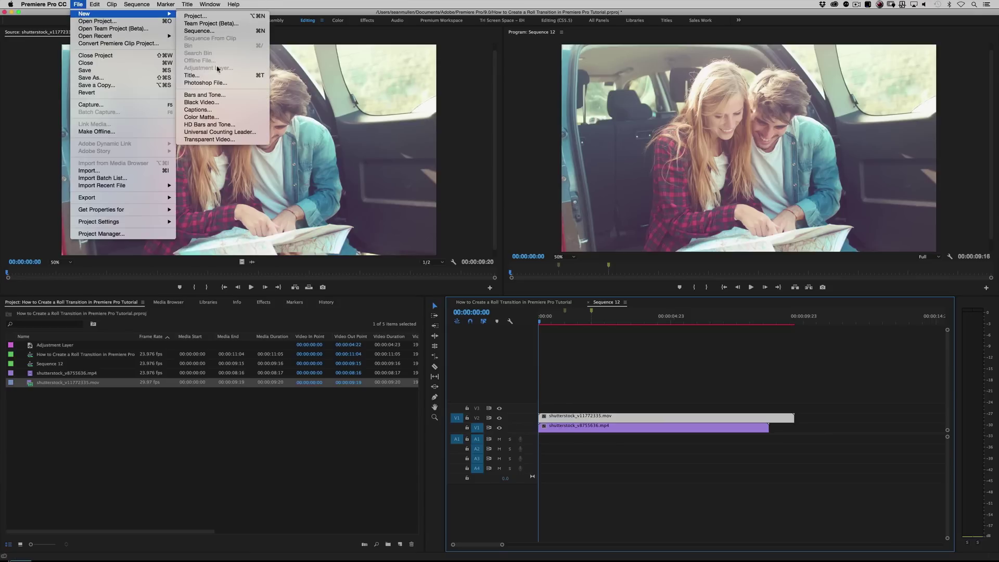
pyautogui.click(616, 320)
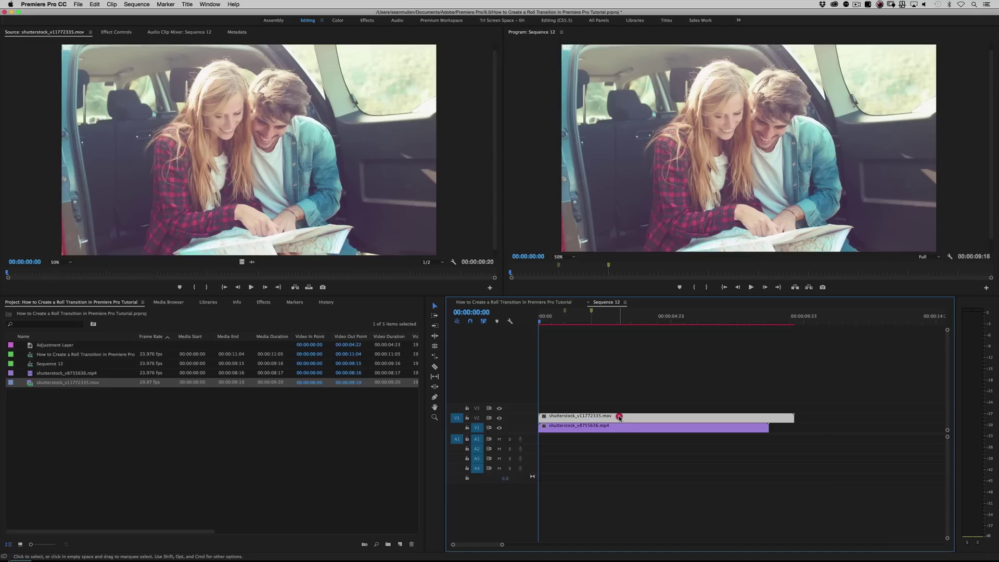
# - Duplicate shutterstock_v11772335.mov from V2 onto V3 and turn the copy into an adjustment layer
pyautogui.moveTo(620, 416); pyautogui.dragTo(618, 406)
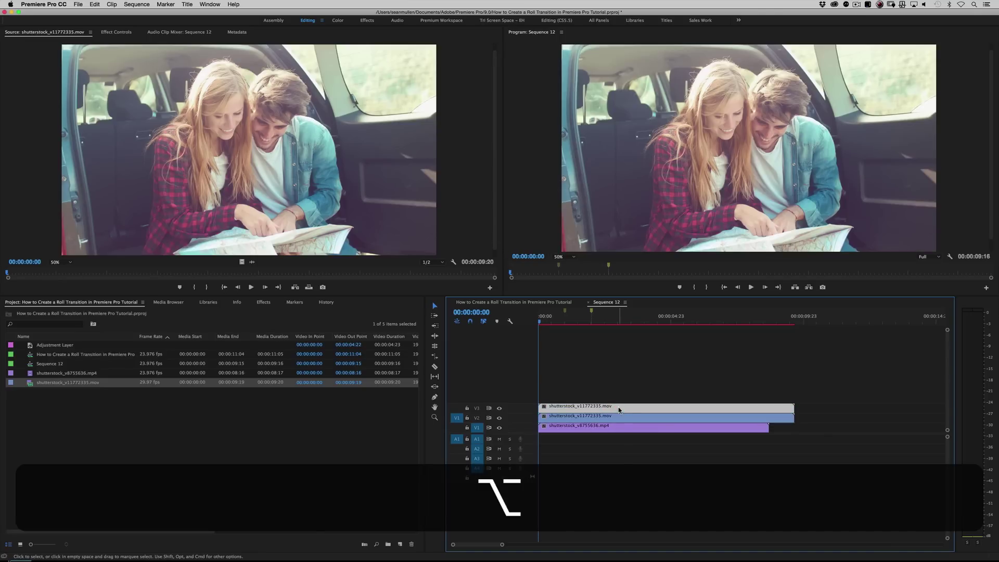
pyautogui.rightClick(618, 407)
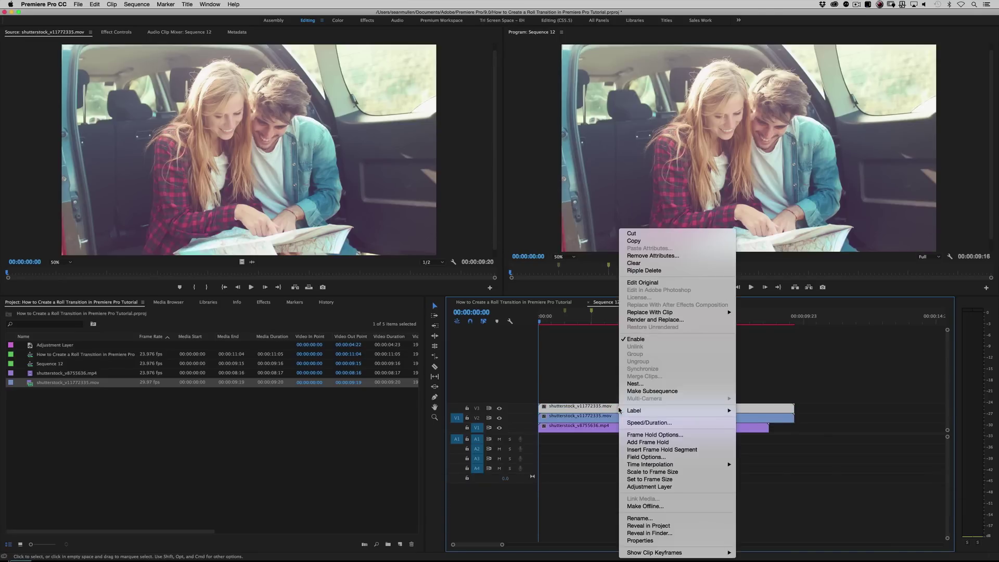
pyautogui.click(665, 487)
# - Turn off the output of V2 and V1 and move the playhead to 00:00:01:11 to check the adjustment-layer copy
pyautogui.click(499, 418)
pyautogui.click(499, 428)
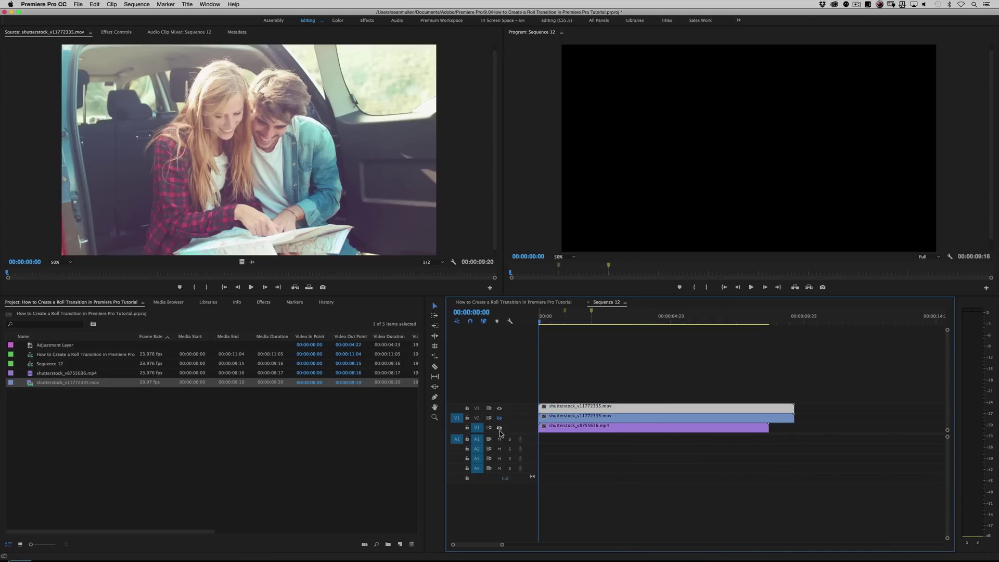
pyautogui.moveTo(572, 323); pyautogui.dragTo(576, 345)
pyautogui.moveTo(684, 405); pyautogui.dragTo(657, 406)
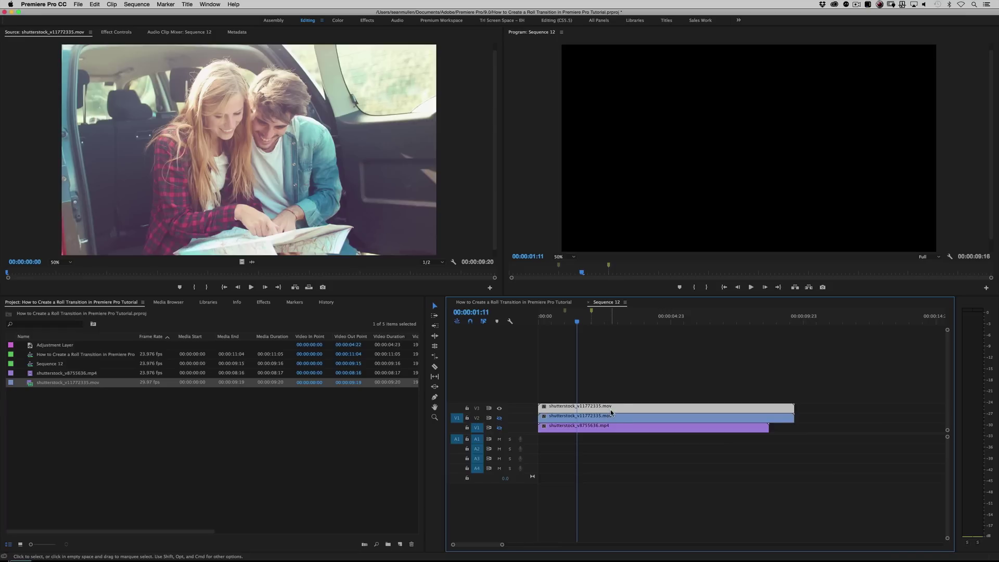
# - Delete the duplicated clip from V3 and turn the output of V1 and V2 back on
pyautogui.press('BackSpace')
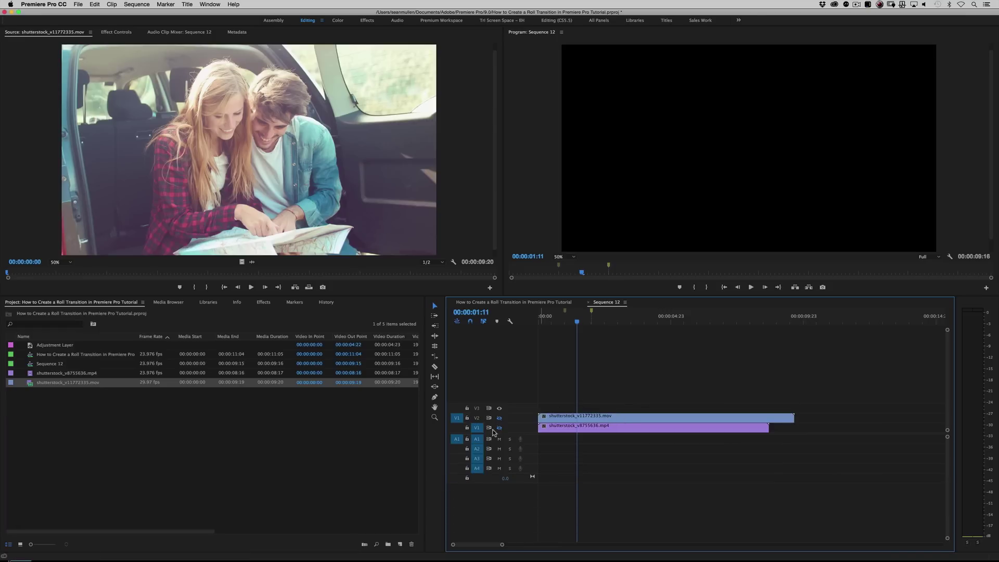
pyautogui.click(499, 427)
pyautogui.click(499, 418)
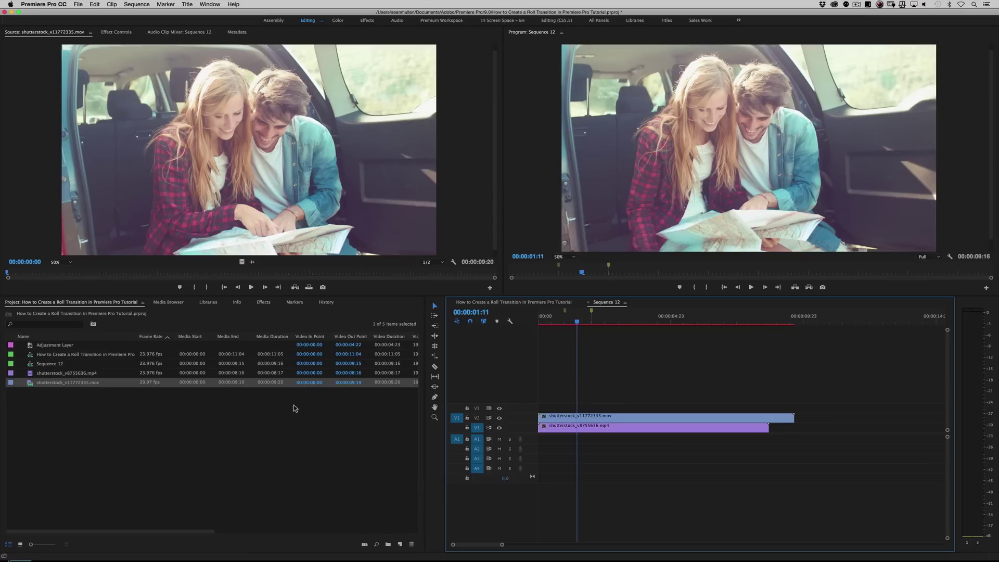
# - Create a new 1920 x 1080 adjustment layer at 23.976 fps with square pixels in the project
pyautogui.click(288, 424)
pyautogui.click(78, 4)
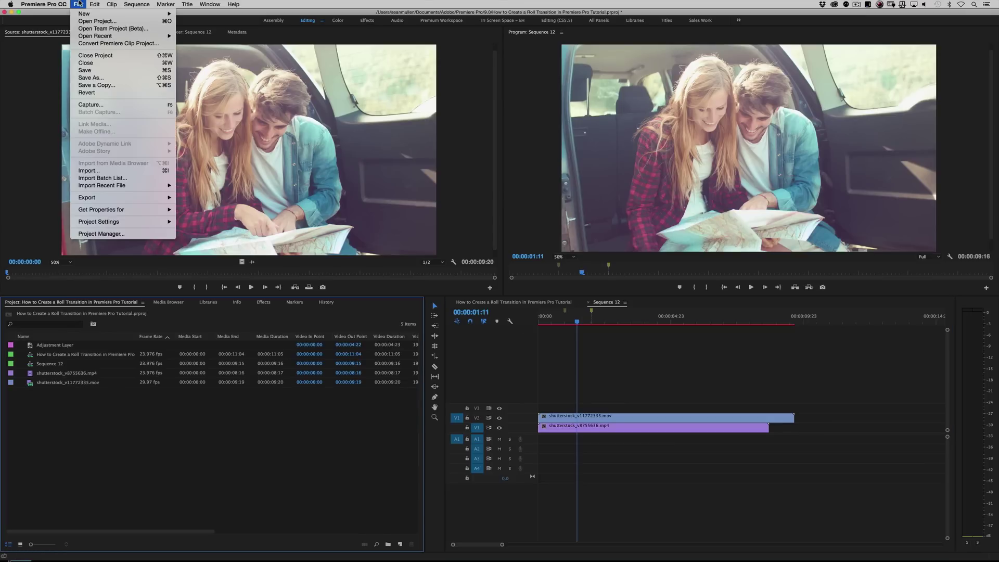
pyautogui.moveTo(125, 13)
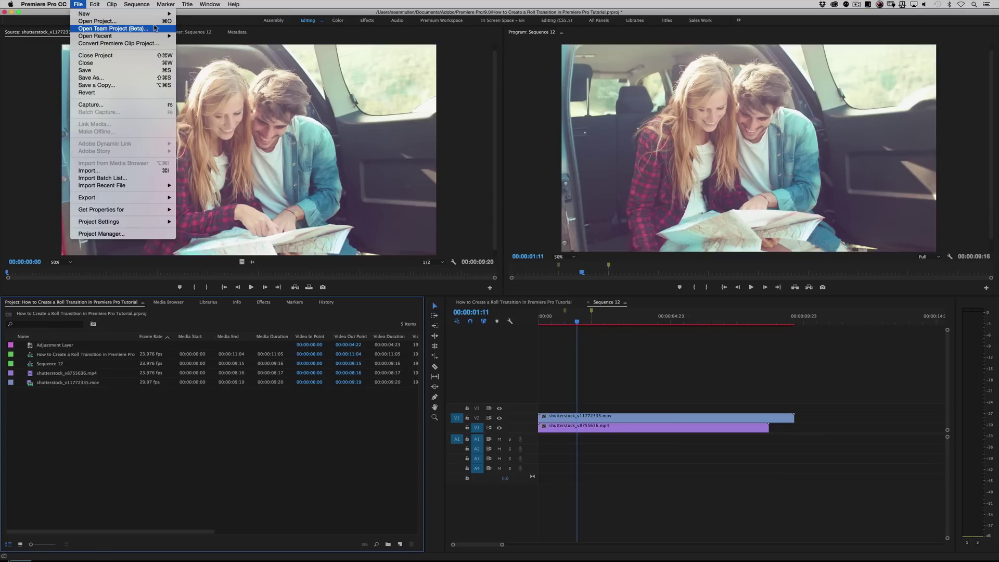
pyautogui.click(218, 68)
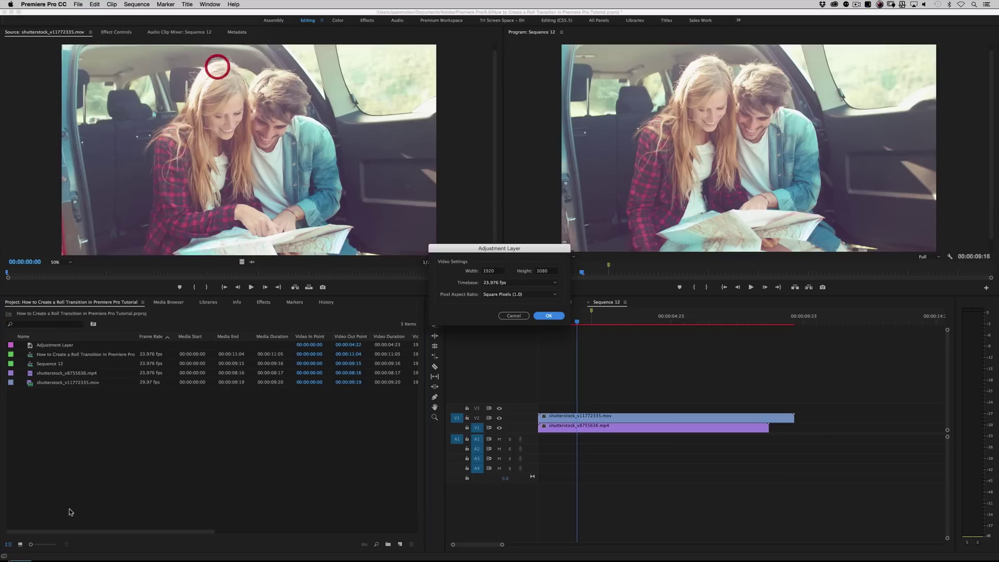
pyautogui.click(560, 316)
# - Rename the new adjustment layer as MY Adjustment Layer
pyautogui.click(43, 353)
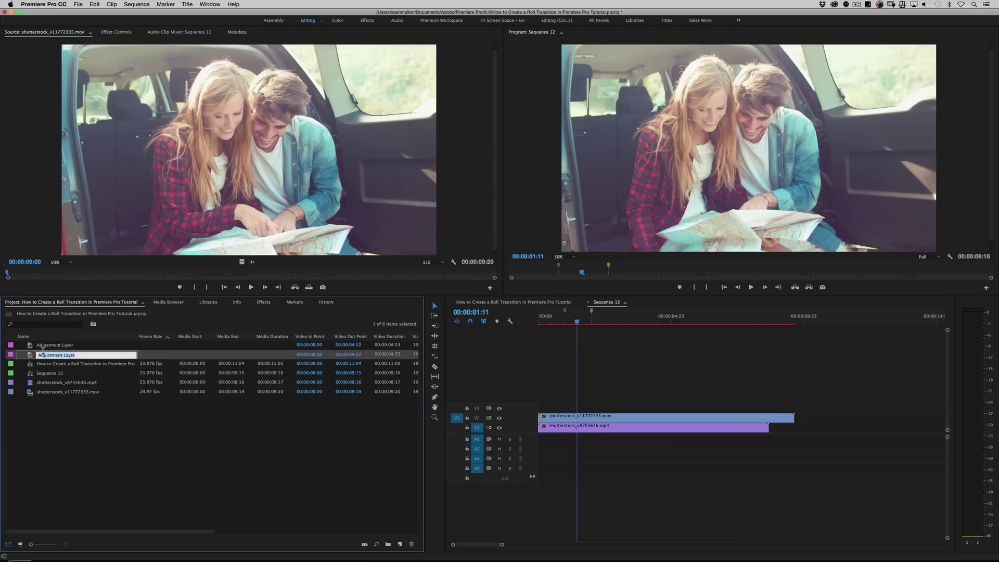
pyautogui.click(38, 355)
pyautogui.write('MY')
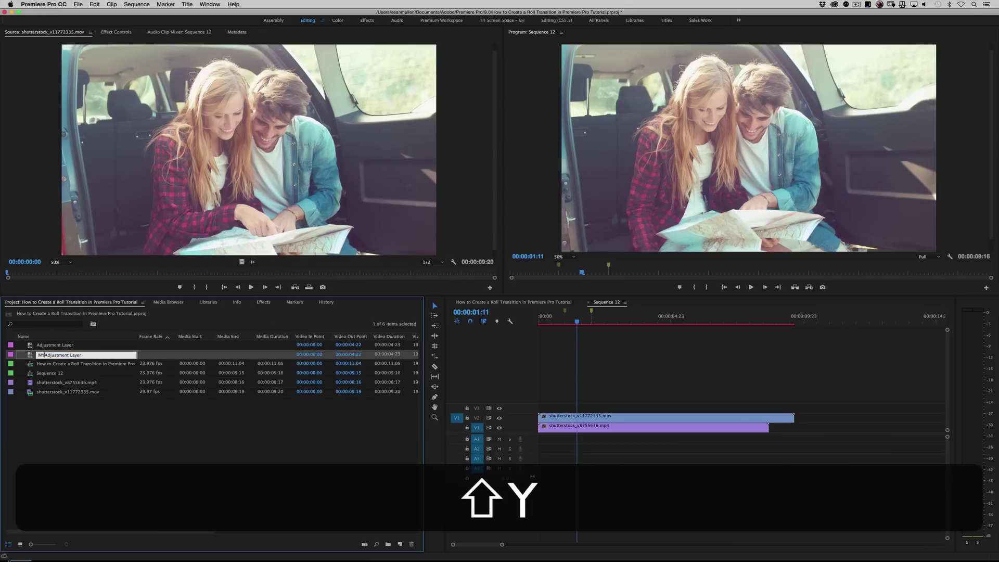
pyautogui.press('Return')
pyautogui.press('Escape')
# - Place MY Adjustment Layer on a new V4 track starting at the first marker and trim its end to shortly past the second marker
pyautogui.click(62, 432)
pyautogui.moveTo(44, 355); pyautogui.dragTo(564, 375)
pyautogui.press('space')
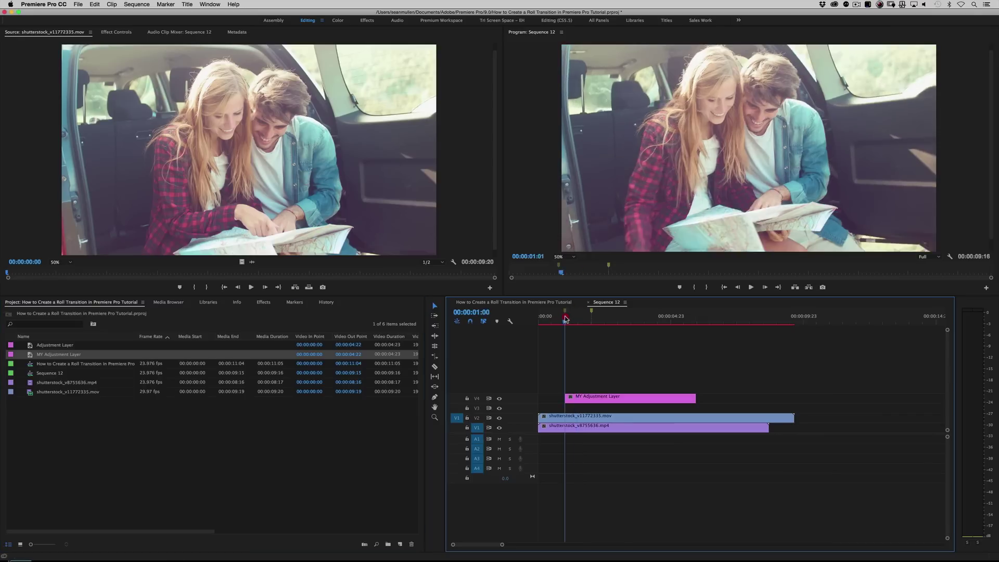
pyautogui.moveTo(695, 398); pyautogui.dragTo(614, 398)
# - Move shutterstock_v11772335.mov on V2 so it starts between the two markers, shortly after the start of the adjustment layer
pyautogui.click(564, 324)
pyautogui.moveTo(564, 325); pyautogui.dragTo(564, 323)
pyautogui.click(585, 419)
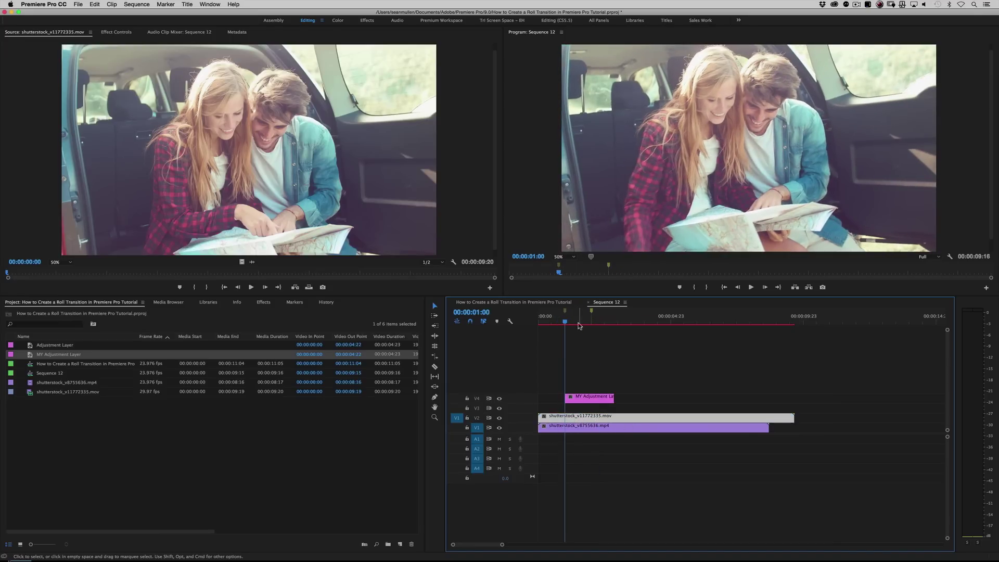
pyautogui.moveTo(582, 419); pyautogui.dragTo(619, 419)
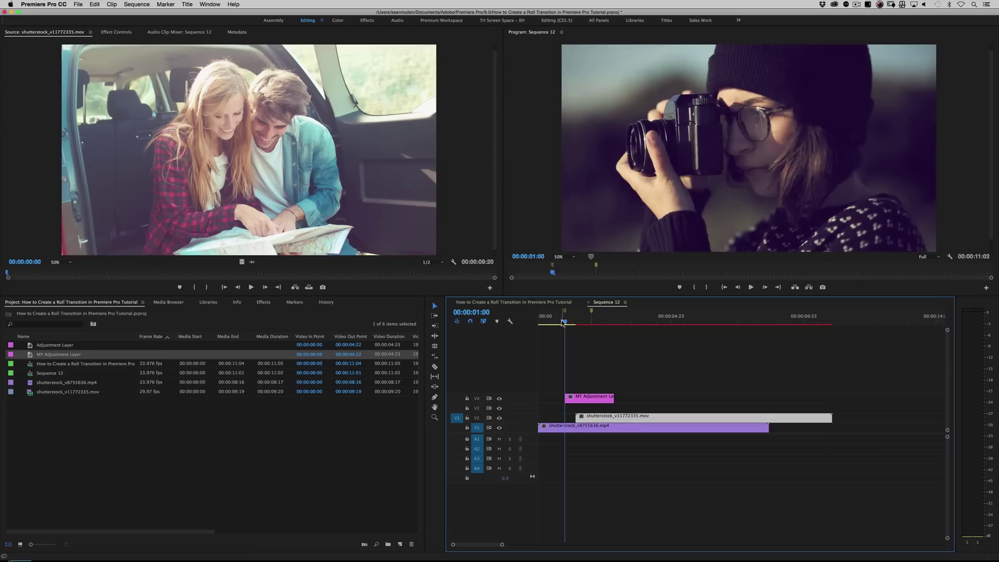
# - Play the overlap and set the sequence's out point at 00:00:03:03
pyautogui.press('space')
pyautogui.click(622, 317)
pyautogui.press('o')
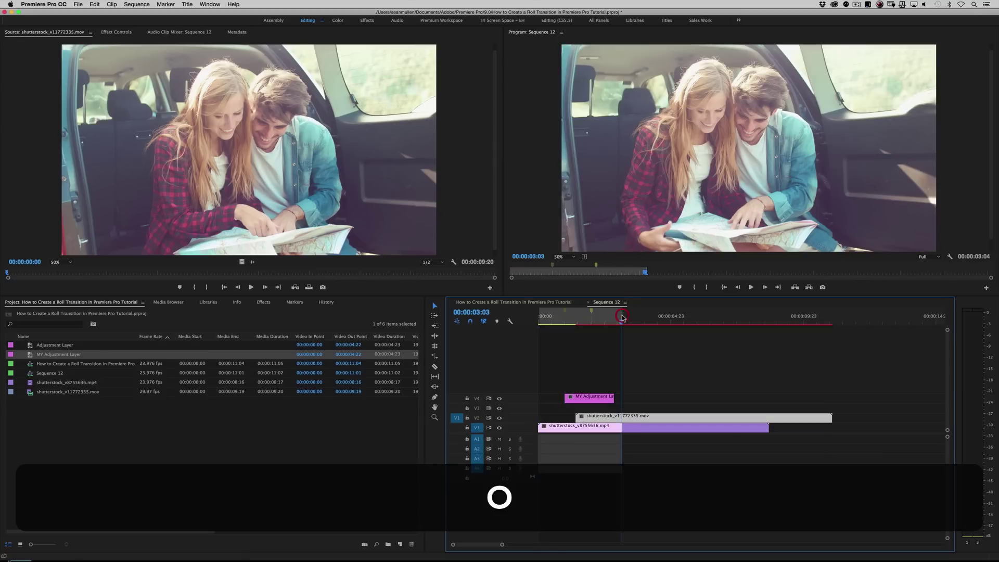
# - Turn on Loop for the Program Monitor and play the marked range of the sequence
pyautogui.click(950, 257)
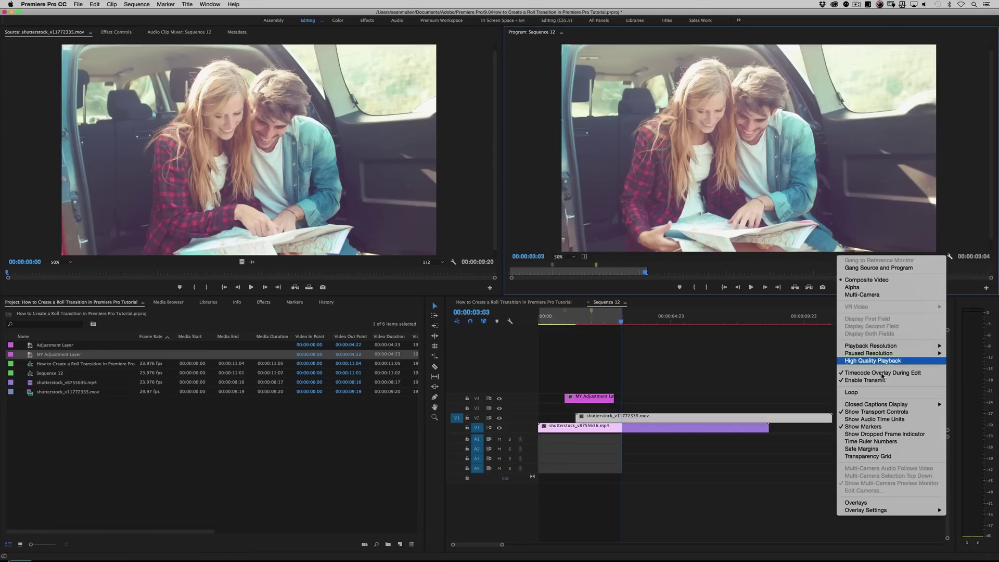
pyautogui.click(869, 392)
pyautogui.click(490, 318)
pyautogui.press('space')
pyautogui.press('space')
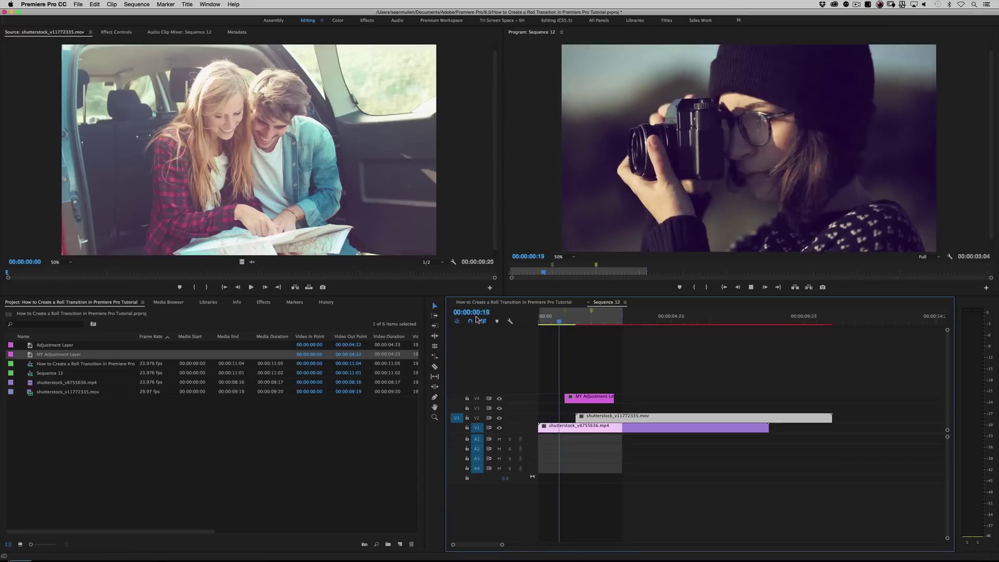
pyautogui.press('space')
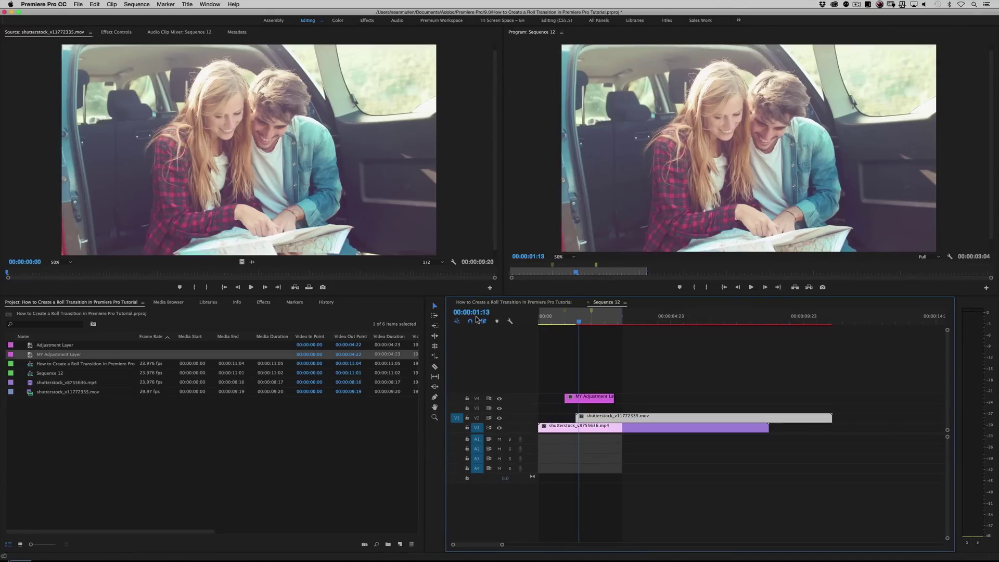
# - Find the Offset effect under Distort and apply it to MY Adjustment Layer on V4
pyautogui.click(572, 316)
pyautogui.click(592, 400)
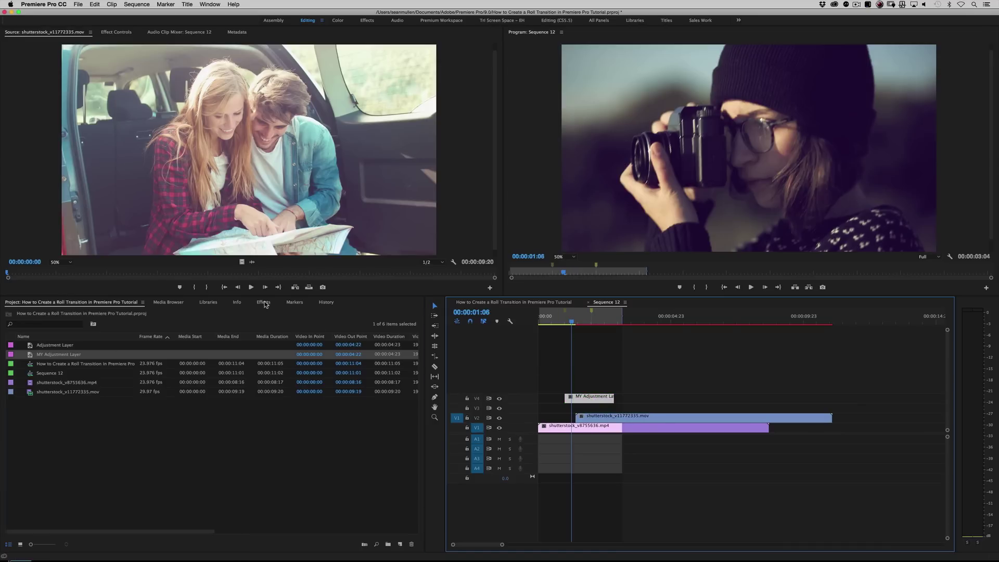
pyautogui.click(266, 303)
pyautogui.click(55, 238)
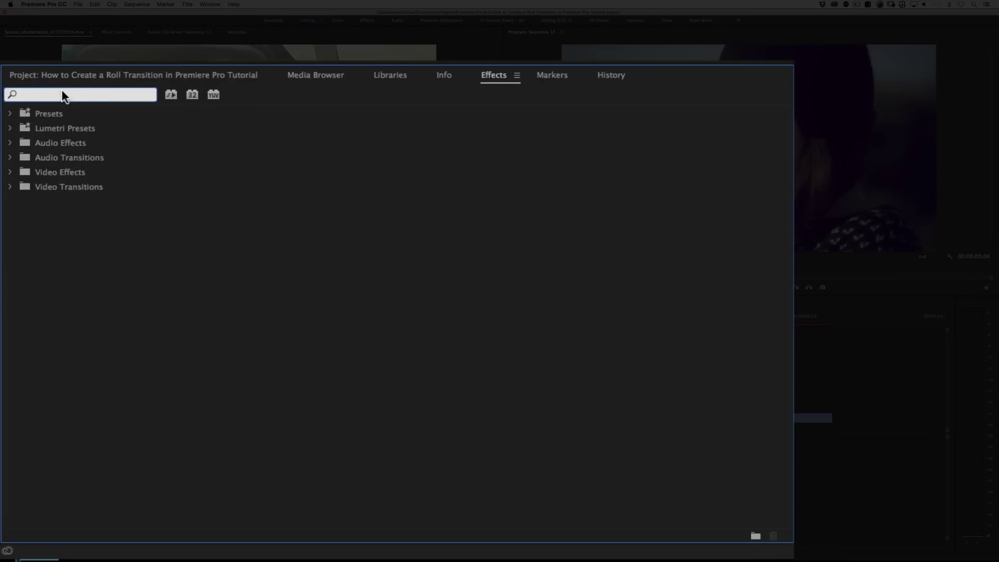
pyautogui.write('offset')
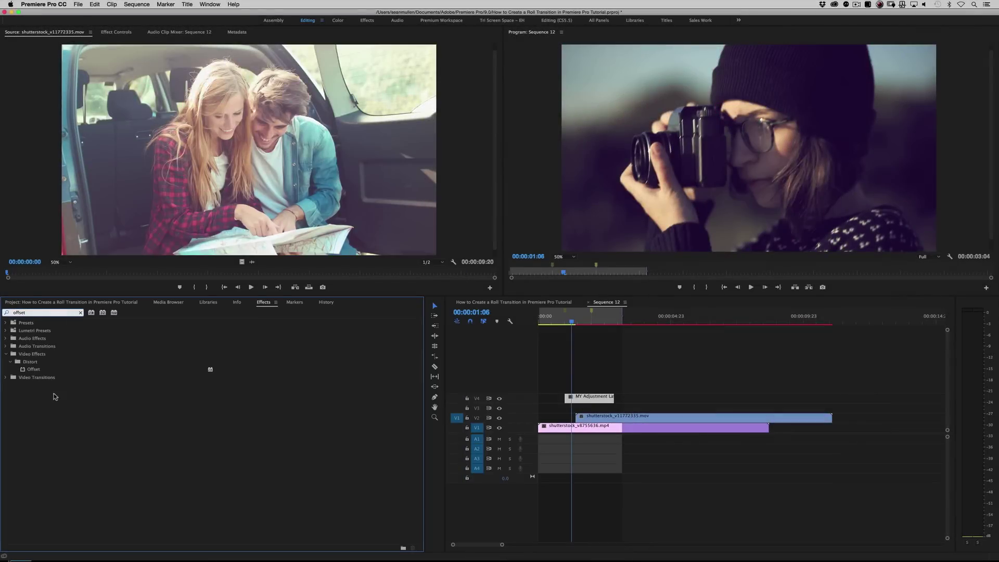
pyautogui.click(44, 354)
pyautogui.click(32, 362)
pyautogui.click(34, 370)
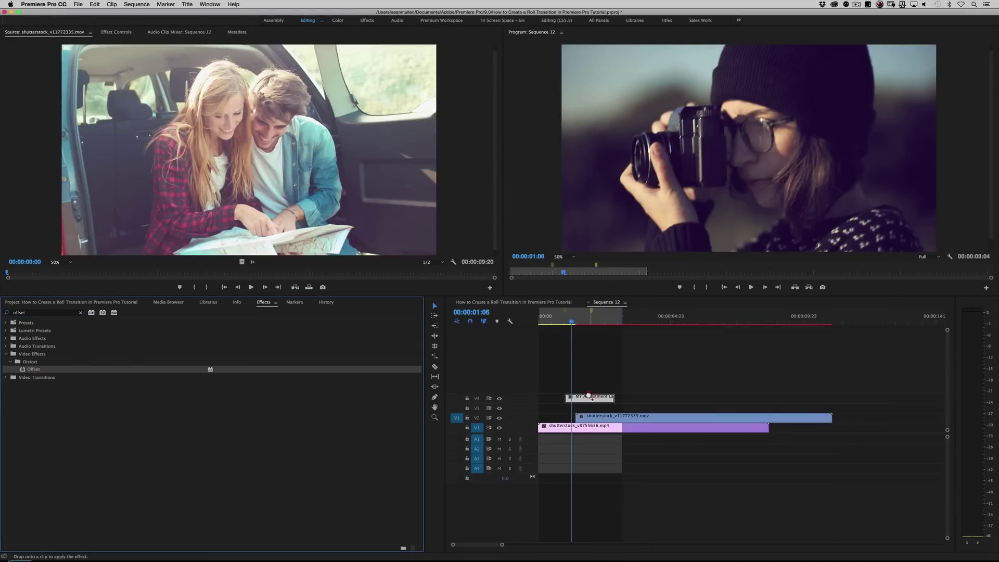
pyautogui.moveTo(589, 396); pyautogui.dragTo(595, 401)
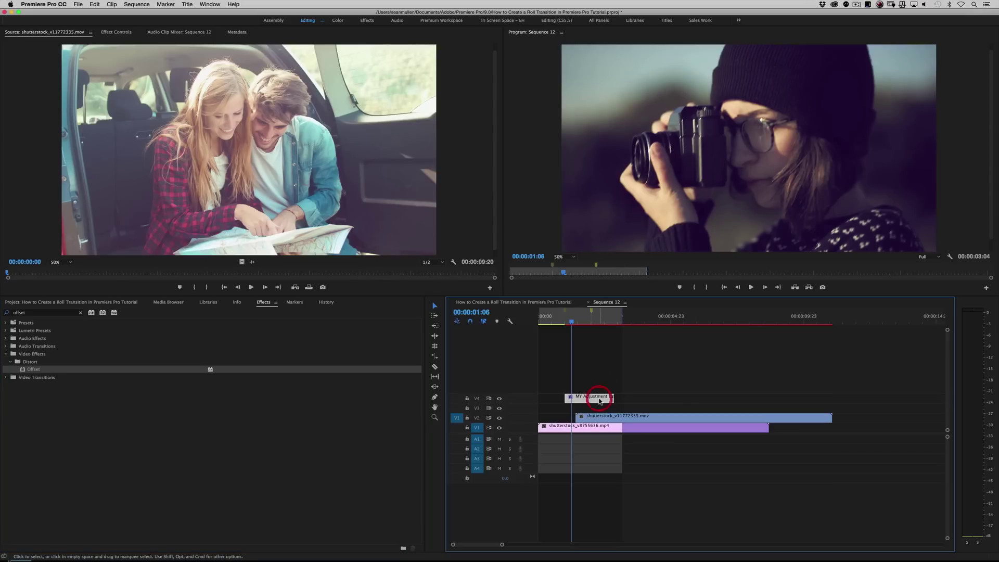
# - Show MY Adjustment Layer's effect settings, select Offset and put the playhead at the first marker, 00:00:01:00
pyautogui.hotkey('shift', '5')
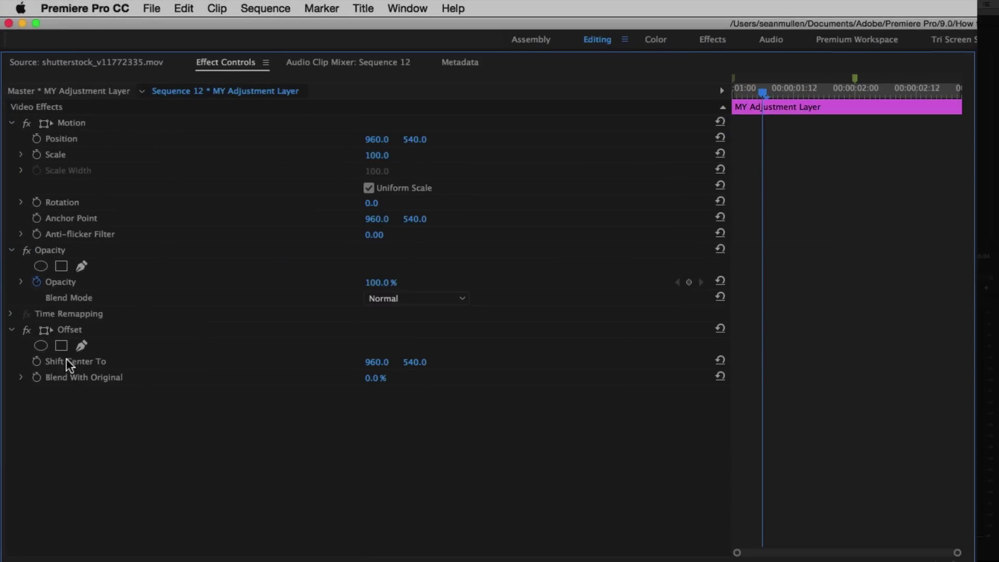
pyautogui.click(70, 329)
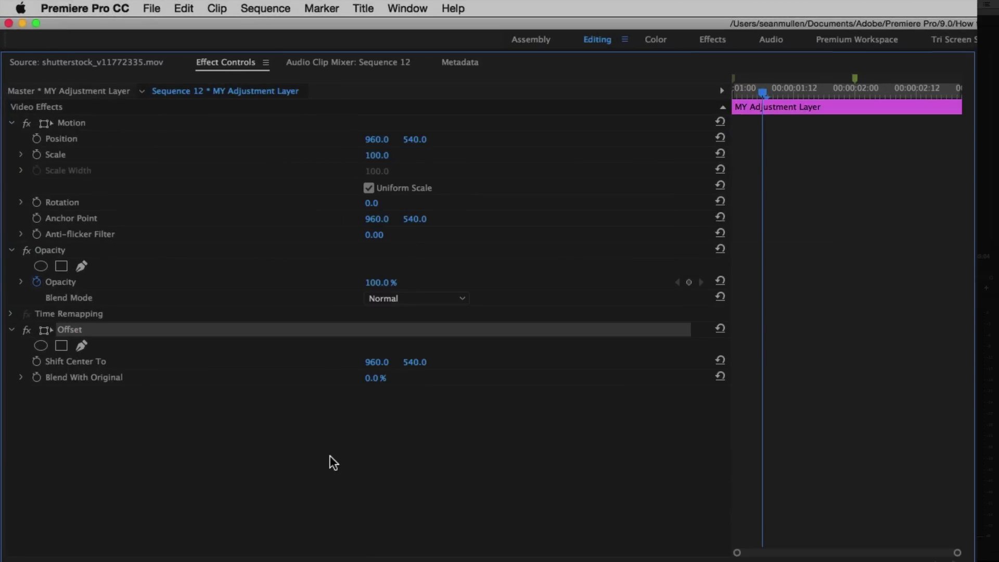
pyautogui.moveTo(570, 317); pyautogui.dragTo(565, 319)
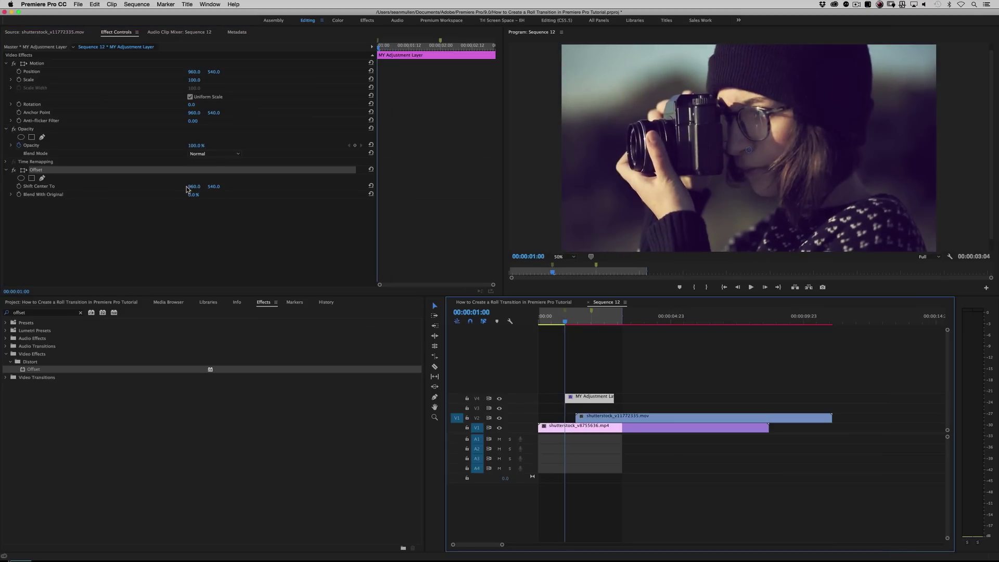
pyautogui.moveTo(191, 191); pyautogui.dragTo(510, 186)
pyautogui.press('super+z')
pyautogui.press('super+z')
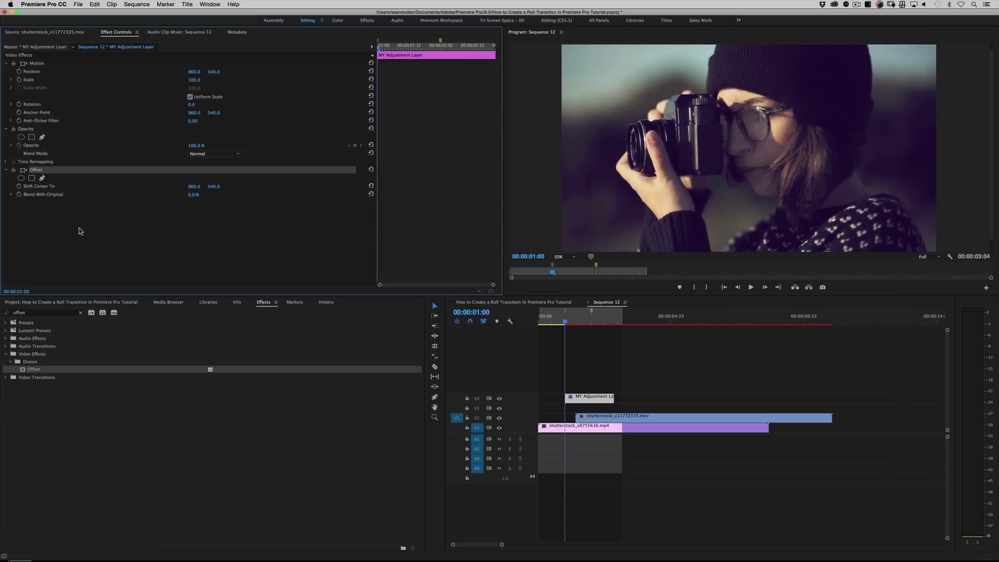
# - Enable keyframing for the Offset effect's Shift Center To at 00:00:01:00, keeping 960.0, 540.0 as the starting value
pyautogui.click(581, 329)
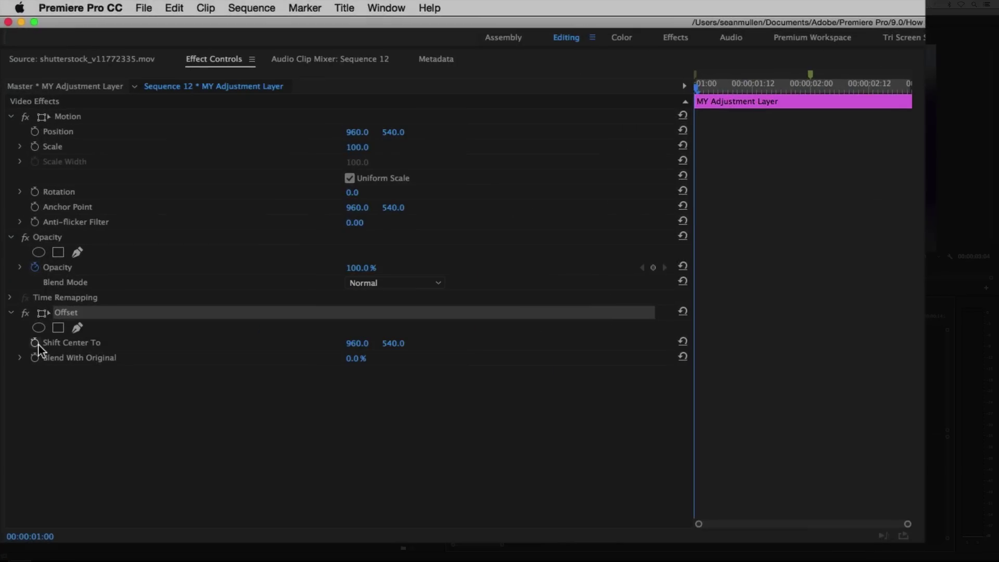
pyautogui.click(38, 344)
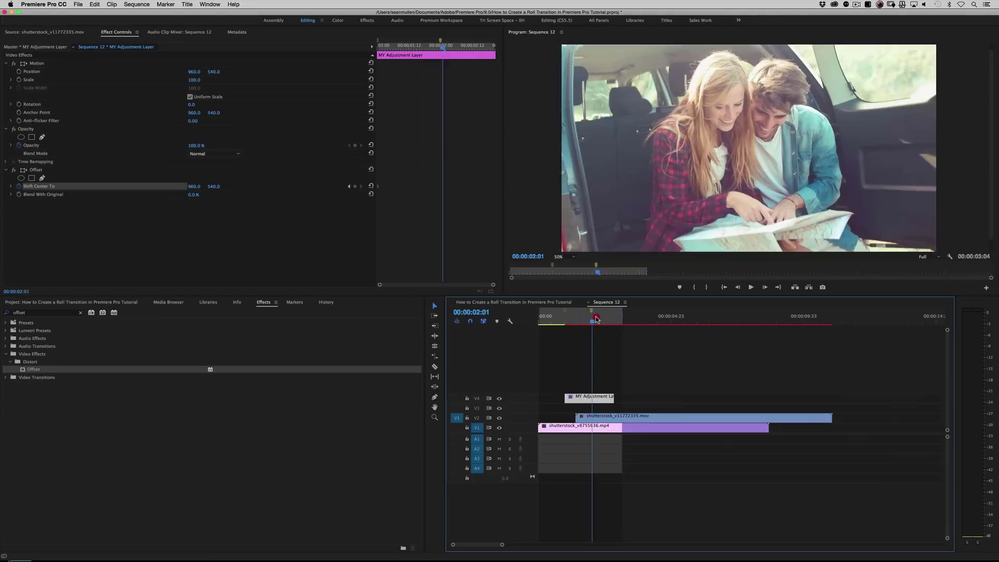
# - Go to the second marker at 00:00:02:00 and add a Shift Center To keyframe with a vertical value of about 15644
pyautogui.moveTo(568, 317); pyautogui.dragTo(581, 319)
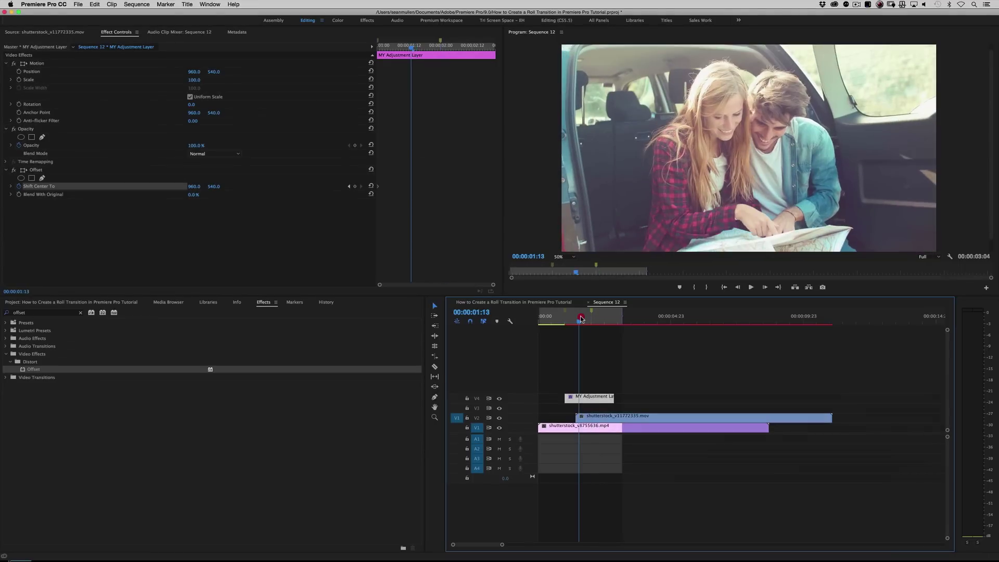
pyautogui.hotkey('shift', 'm')
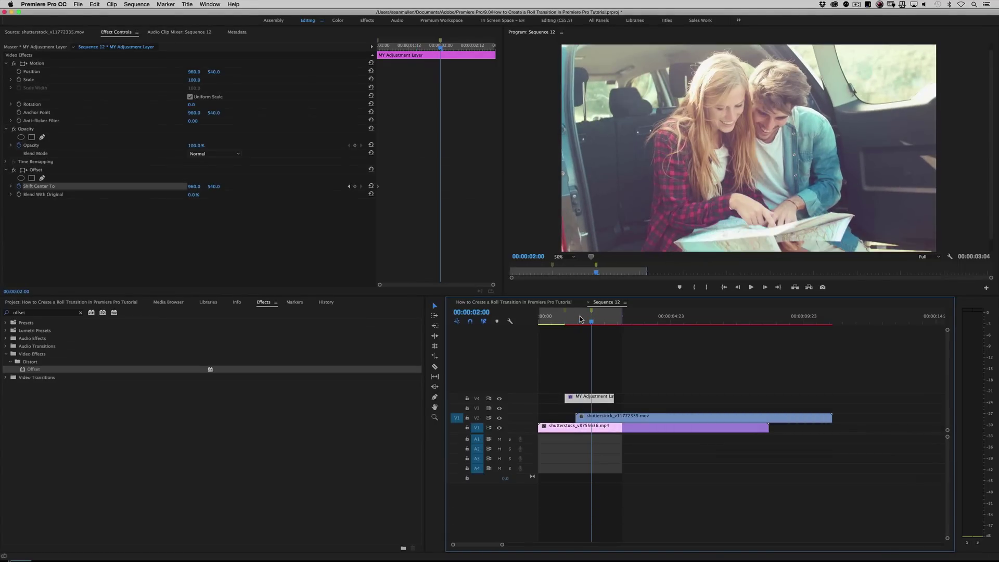
pyautogui.press('shift+super+m')
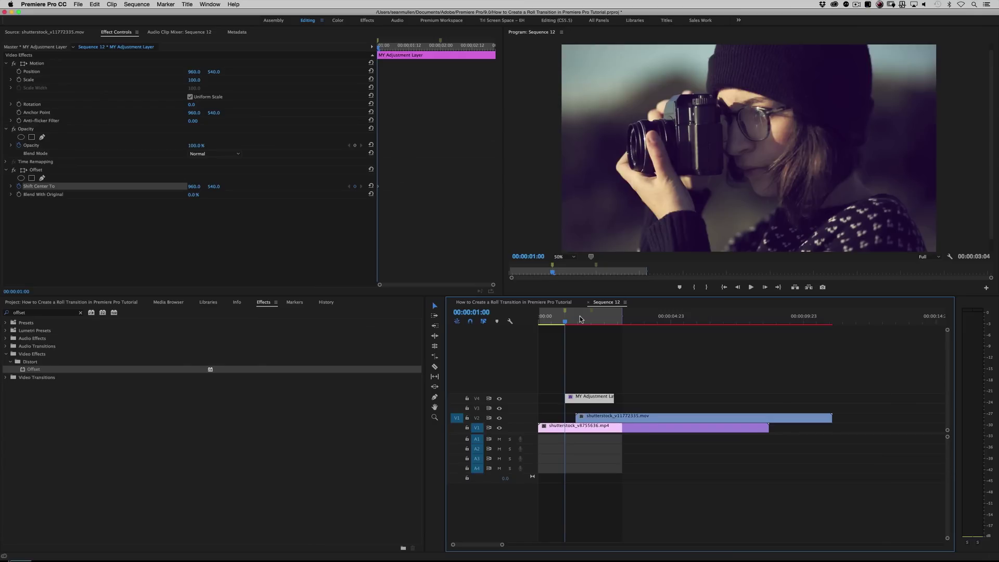
pyautogui.hotkey('shift', 'm')
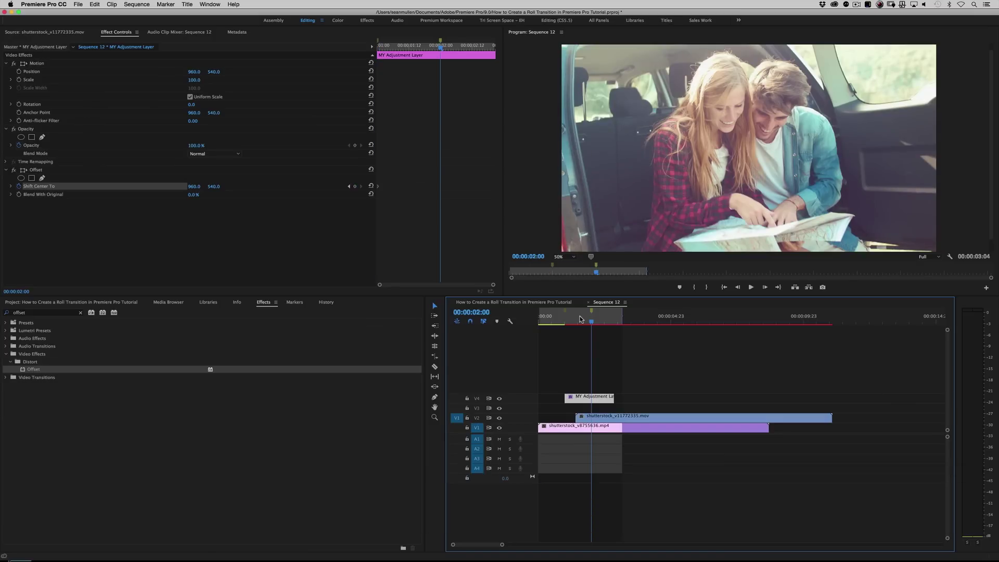
pyautogui.moveTo(218, 190); pyautogui.dragTo(947, 189)
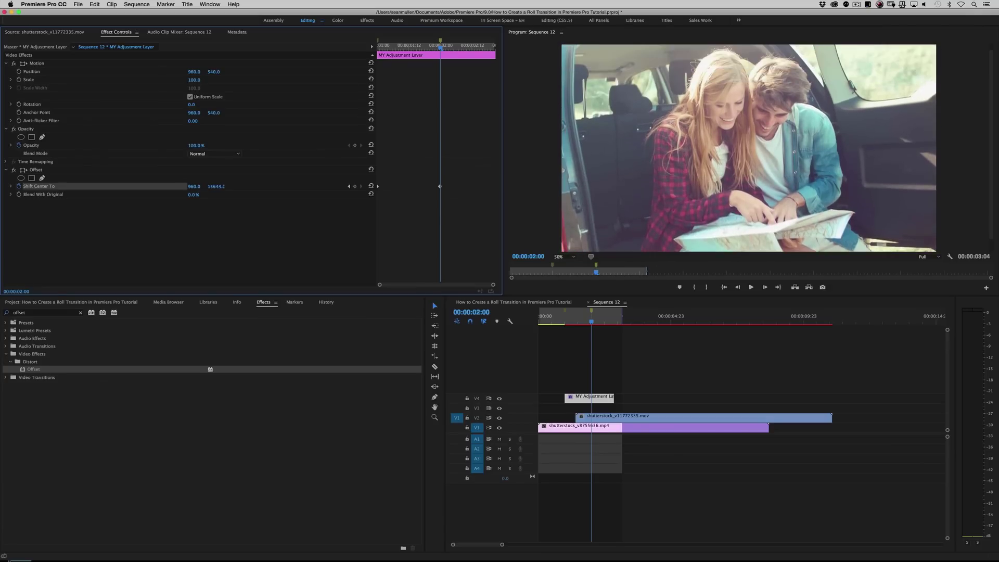
# - Preview the roll and set the second Shift Center To keyframe's vertical value to 1603
pyautogui.click(554, 316)
pyautogui.press('space')
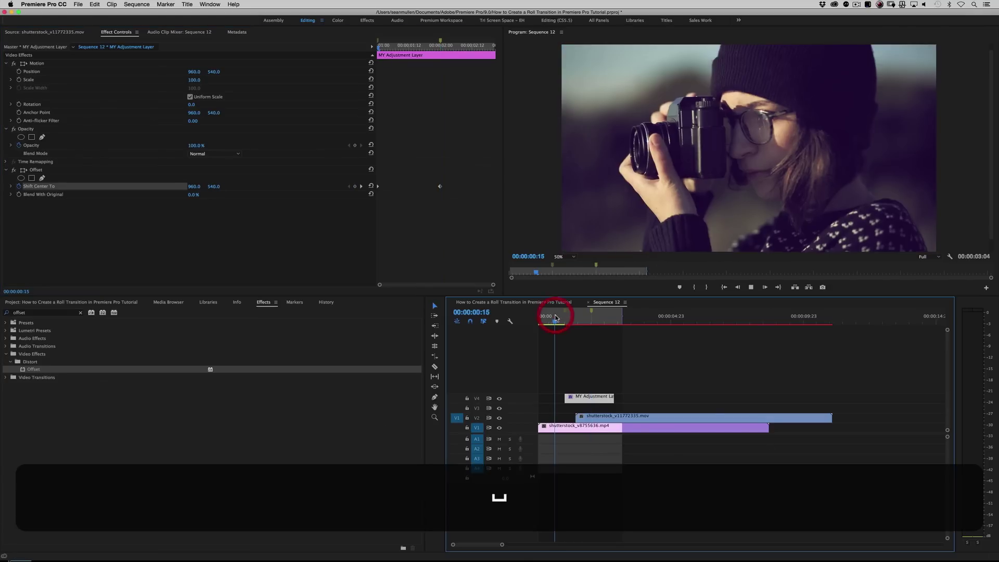
pyautogui.press('space')
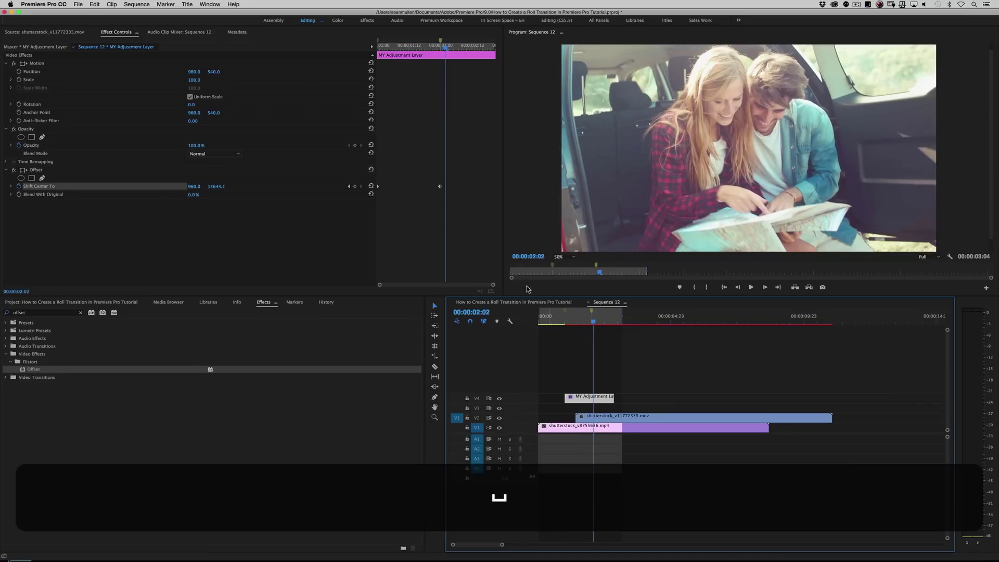
pyautogui.click(349, 187)
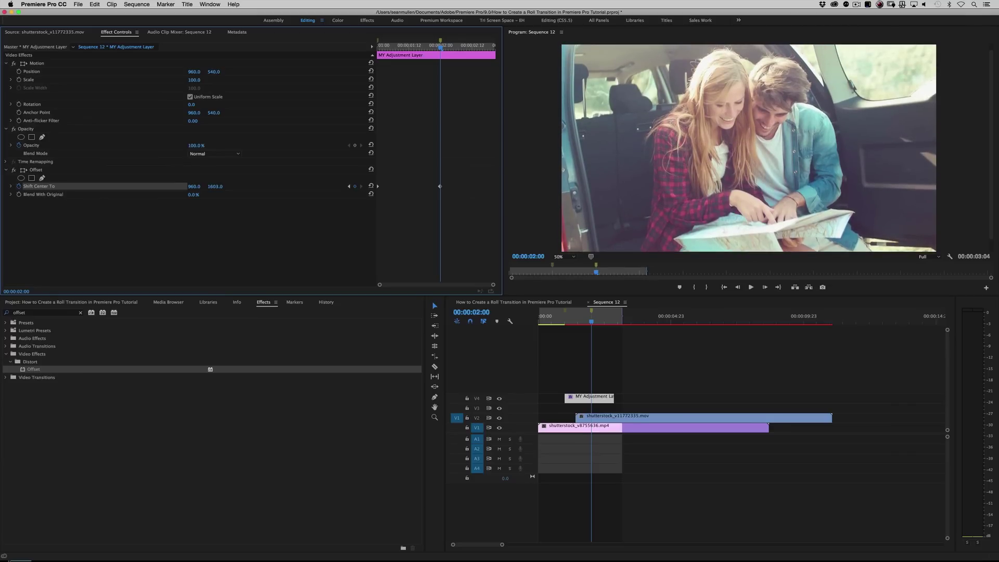
# - Play the sequence from its start to check the speed of the roll
pyautogui.click(540, 316)
pyautogui.press('space')
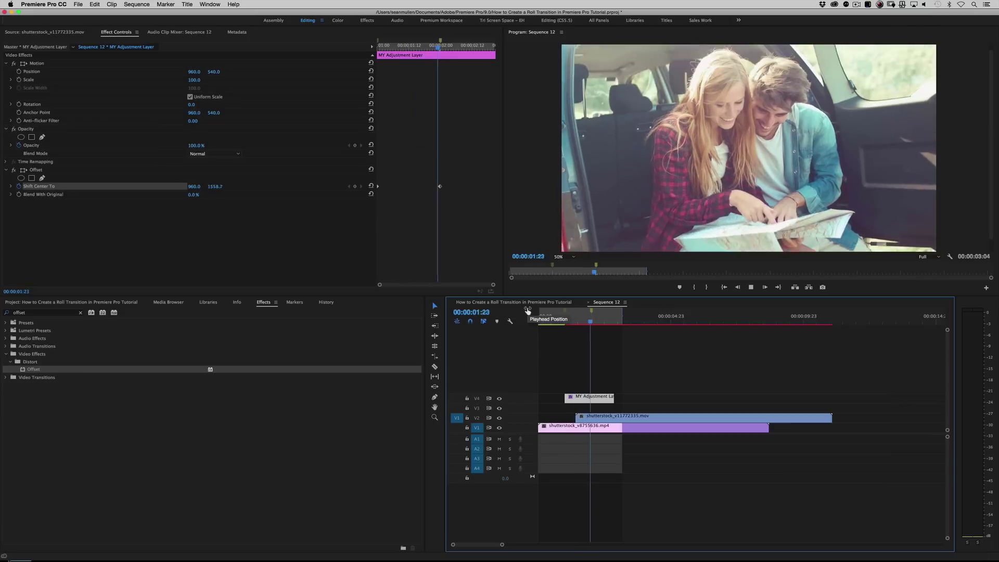
pyautogui.press('space')
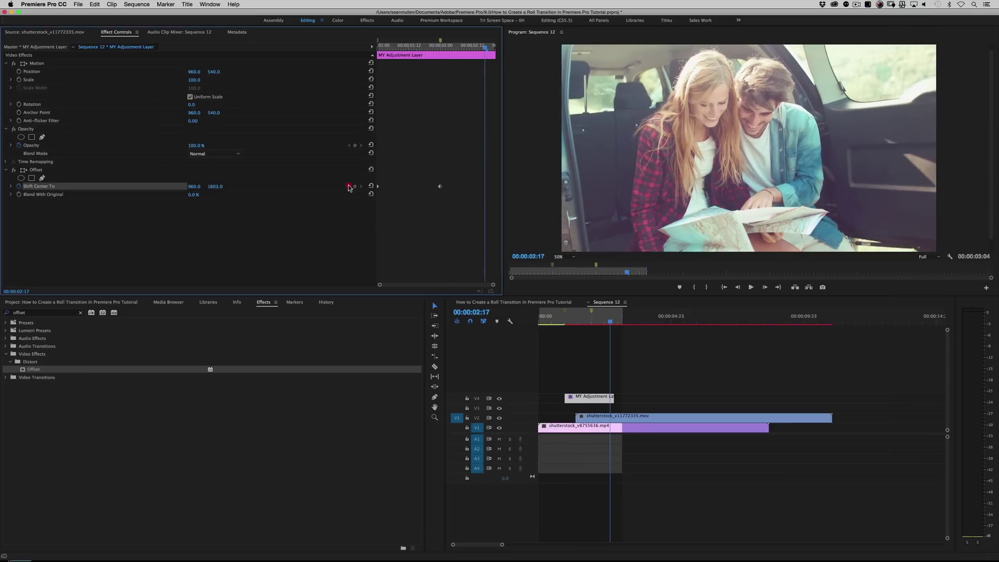
# - Set the vertical Shift Center To value of the 00:00:02:00 keyframe to 3780, aligning the image seam with the frame's lower edge
pyautogui.click(349, 186)
pyautogui.moveTo(215, 186); pyautogui.dragTo(297, 187)
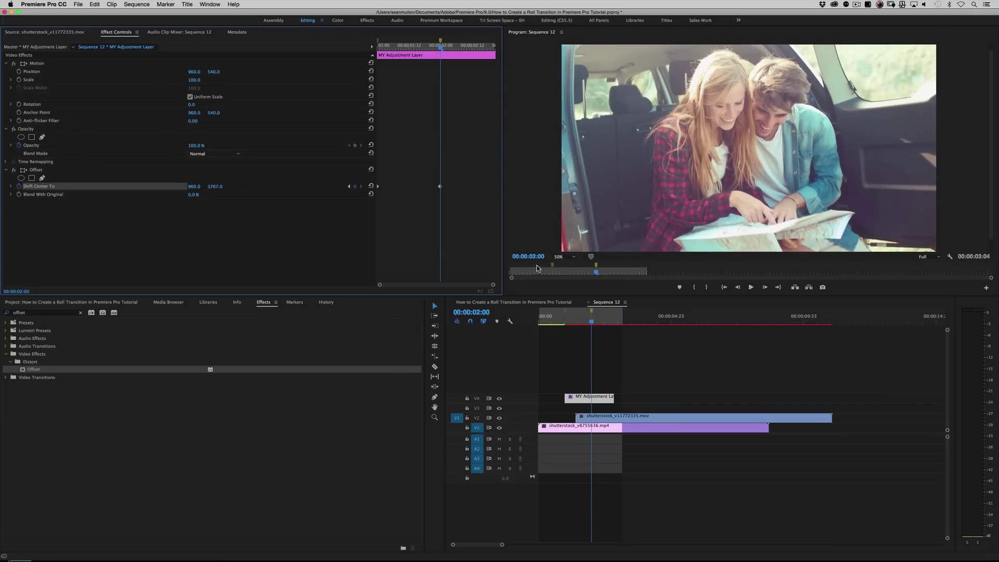
pyautogui.click(561, 256)
pyautogui.click(567, 298)
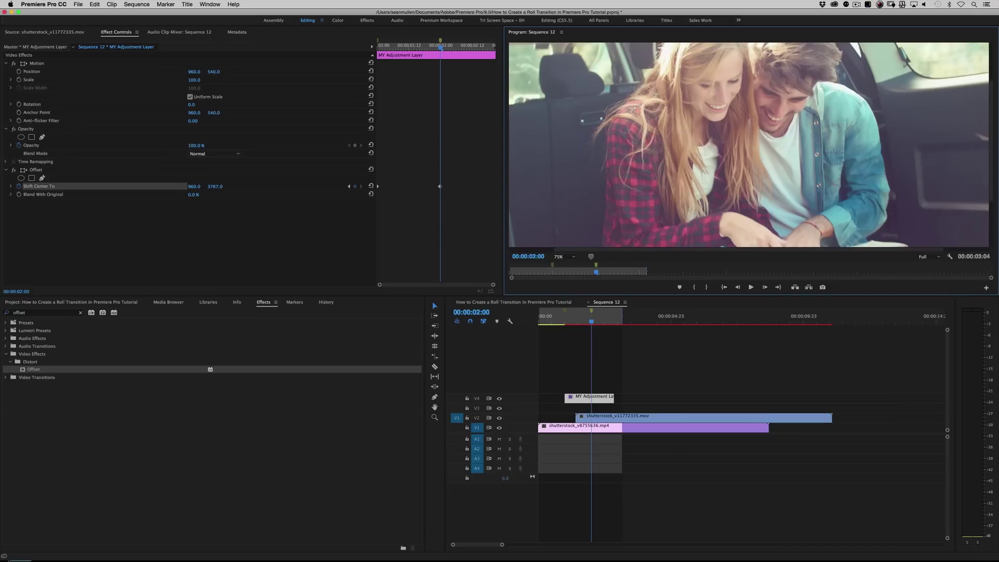
pyautogui.moveTo(988, 164); pyautogui.dragTo(996, 218)
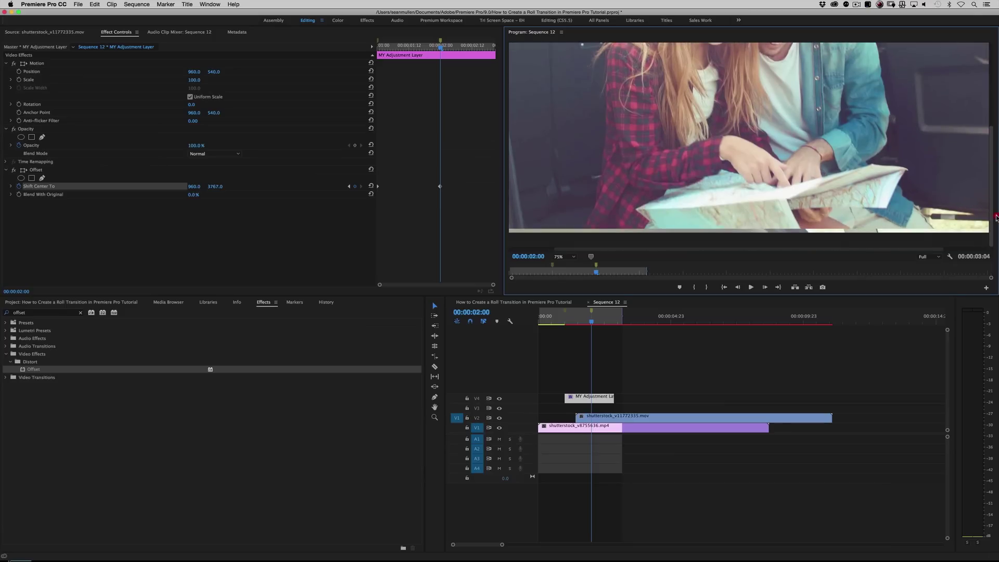
pyautogui.click(223, 189)
pyautogui.moveTo(215, 186); pyautogui.dragTo(220, 186)
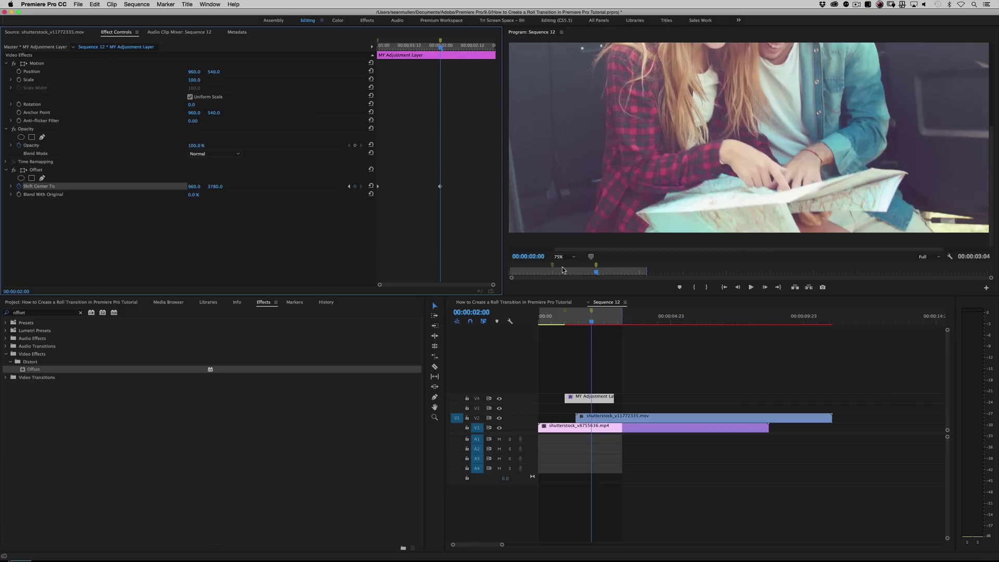
# - Return the Program Monitor to 50% magnification and play the roll transition from before the first marker
pyautogui.click(572, 256)
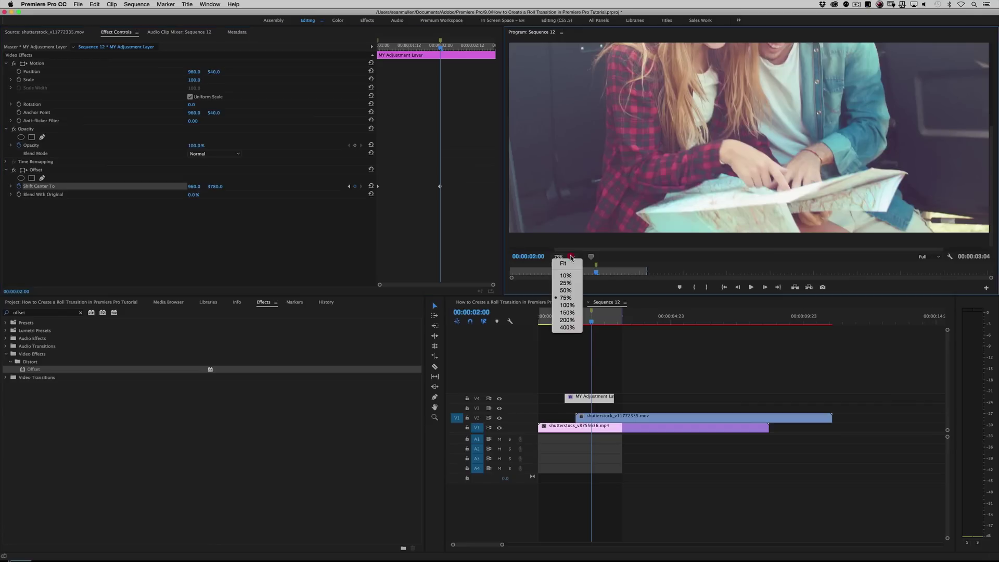
pyautogui.click(566, 290)
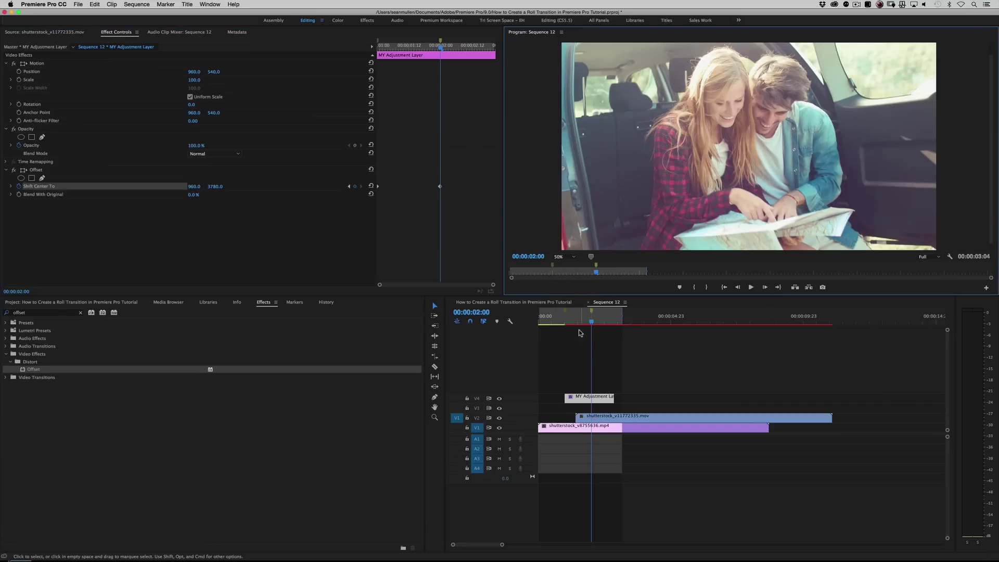
pyautogui.click(547, 317)
pyautogui.press('space')
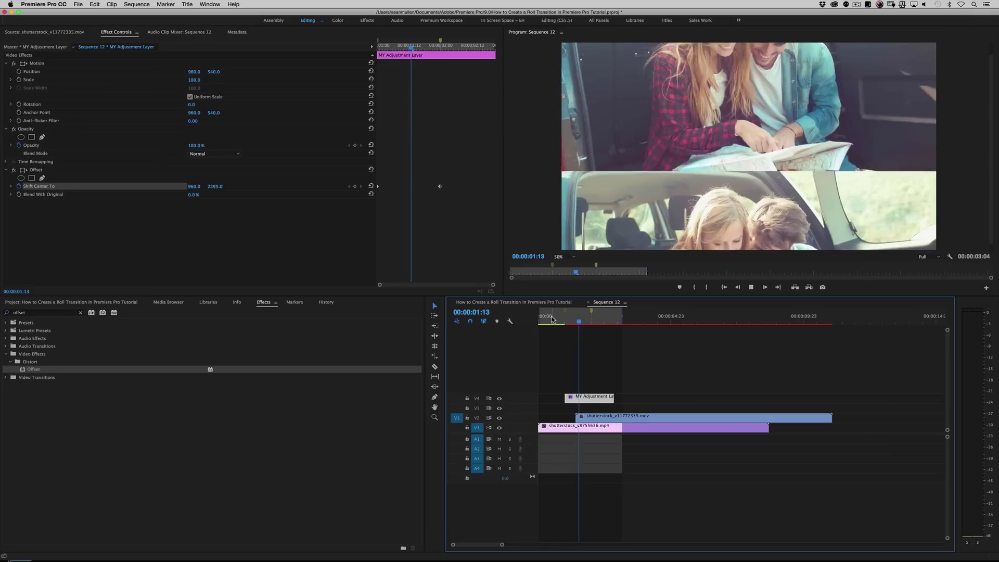
pyautogui.press('space')
pyautogui.click(561, 320)
pyautogui.press('space')
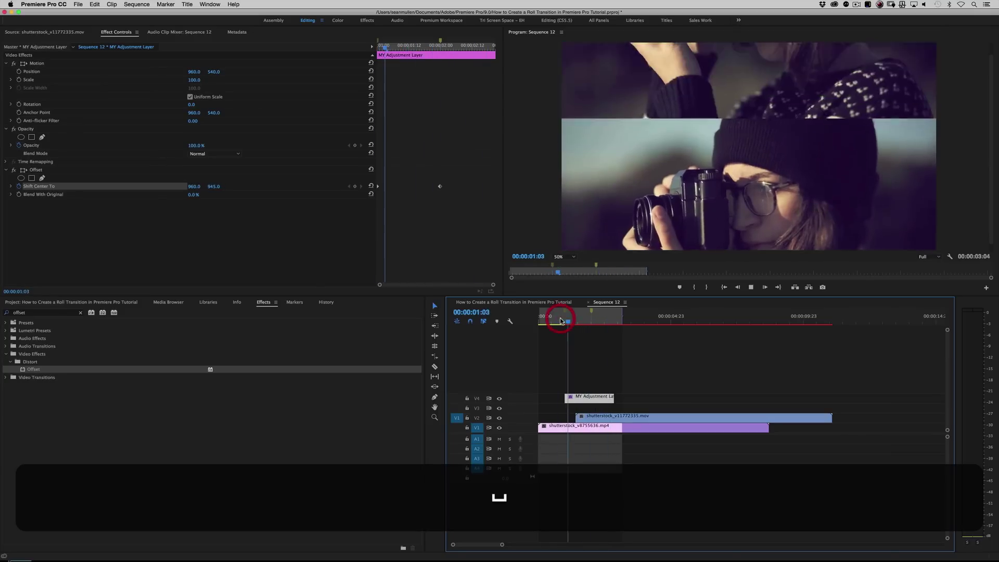
# - Replay and scrub the roll transition several times from before the first marker to judge its motion
pyautogui.press('space')
pyautogui.click(561, 320)
pyautogui.press('space')
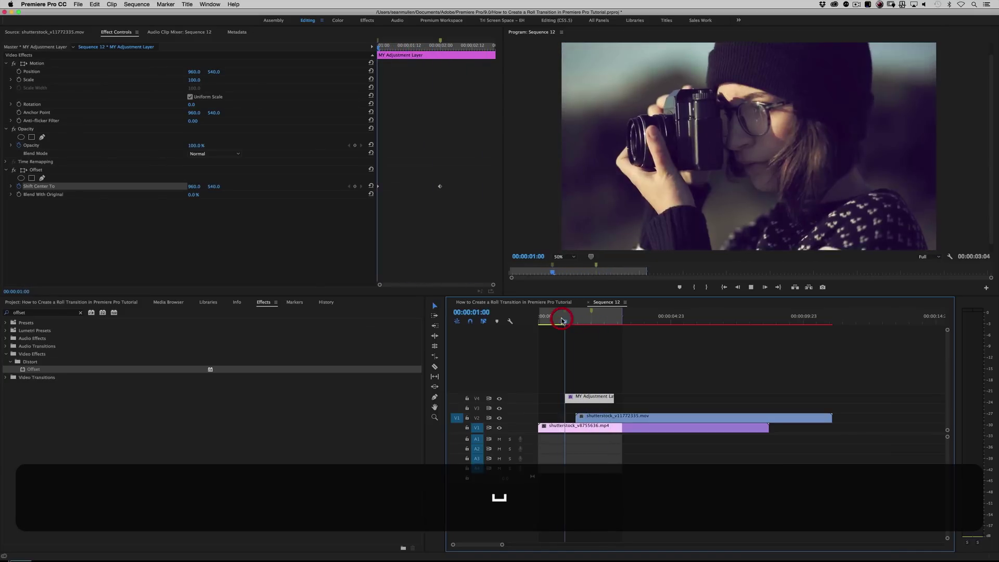
pyautogui.press('space')
pyautogui.click(576, 319)
pyautogui.moveTo(576, 319)
pyautogui.mouseDown()
pyautogui.moveTo(592, 325)
pyautogui.moveTo(567, 326)
pyautogui.mouseUp()
pyautogui.press('space')
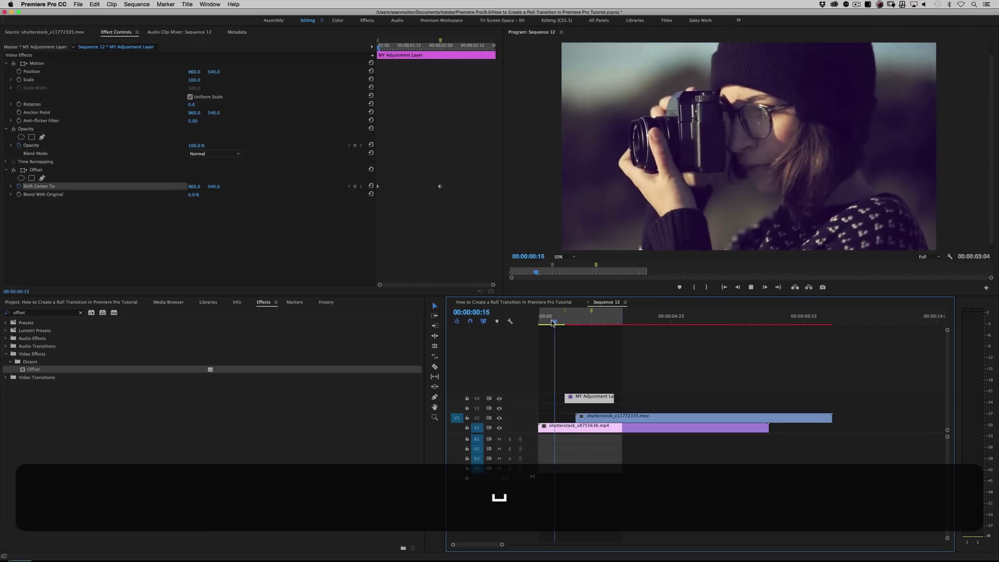
pyautogui.press('space')
pyautogui.moveTo(585, 323)
pyautogui.mouseDown()
pyautogui.moveTo(594, 326)
pyautogui.moveTo(567, 324)
pyautogui.moveTo(588, 322)
pyautogui.mouseUp()
pyautogui.press('space')
pyautogui.press('space')
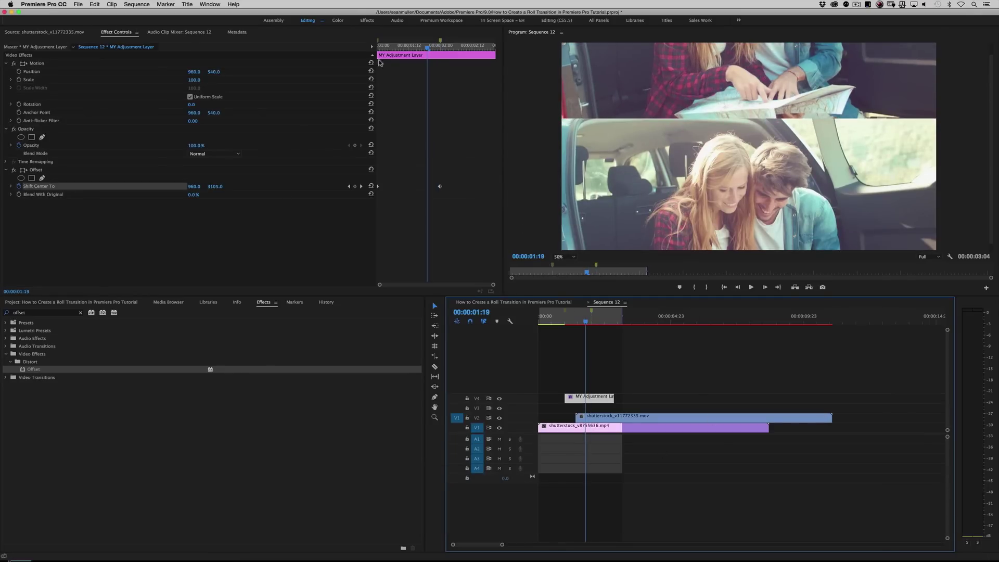
# - Apply Ease In temporal interpolation to the second Shift Center To keyframe at 00:00:02:00
pyautogui.click(458, 164)
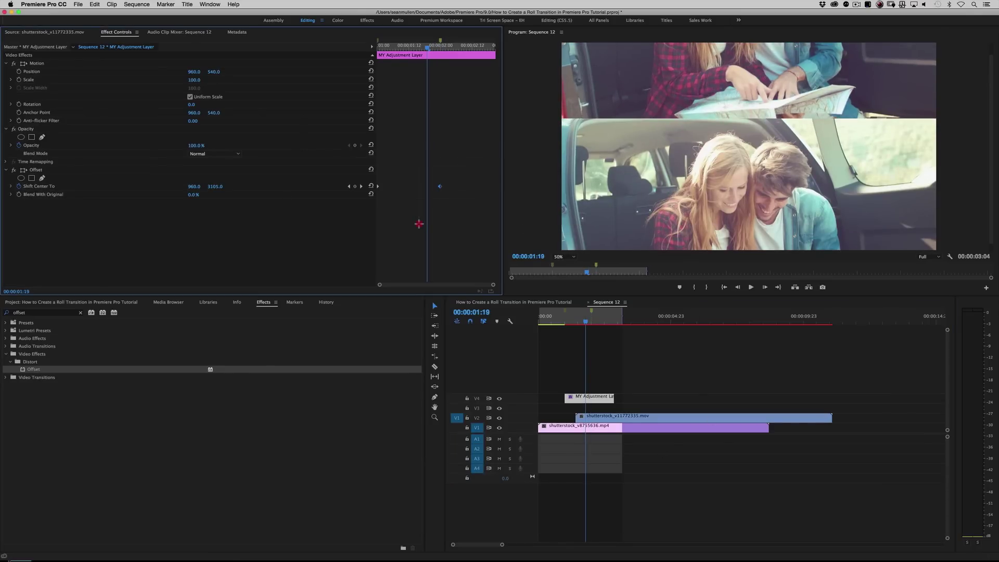
pyautogui.rightClick(440, 187)
pyautogui.moveTo(480, 255)
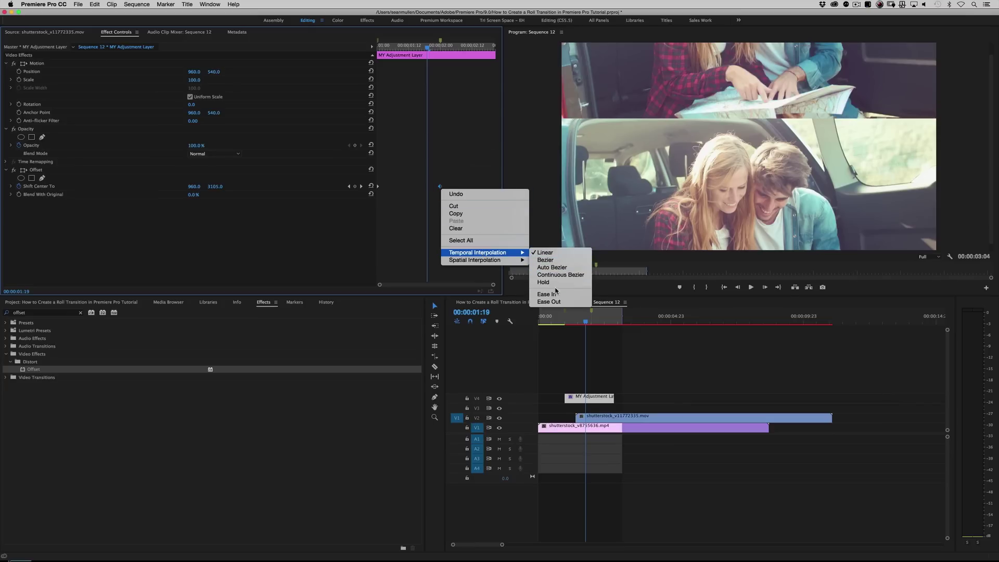
pyautogui.click(558, 300)
# - Play the roll transition twice from before the first marker to check how the movement slows at its end
pyautogui.click(553, 316)
pyautogui.press('space')
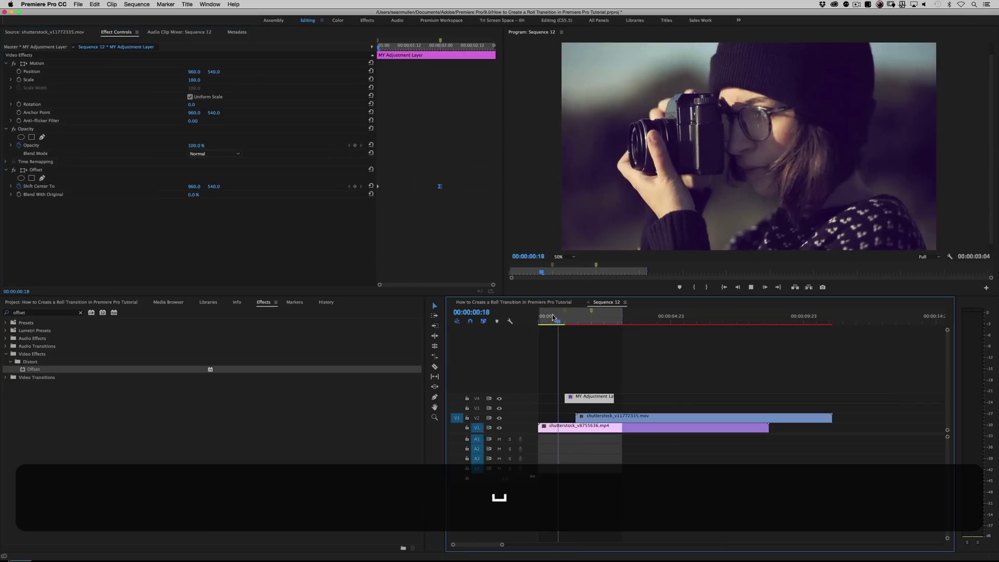
pyautogui.press('space')
pyautogui.click(555, 319)
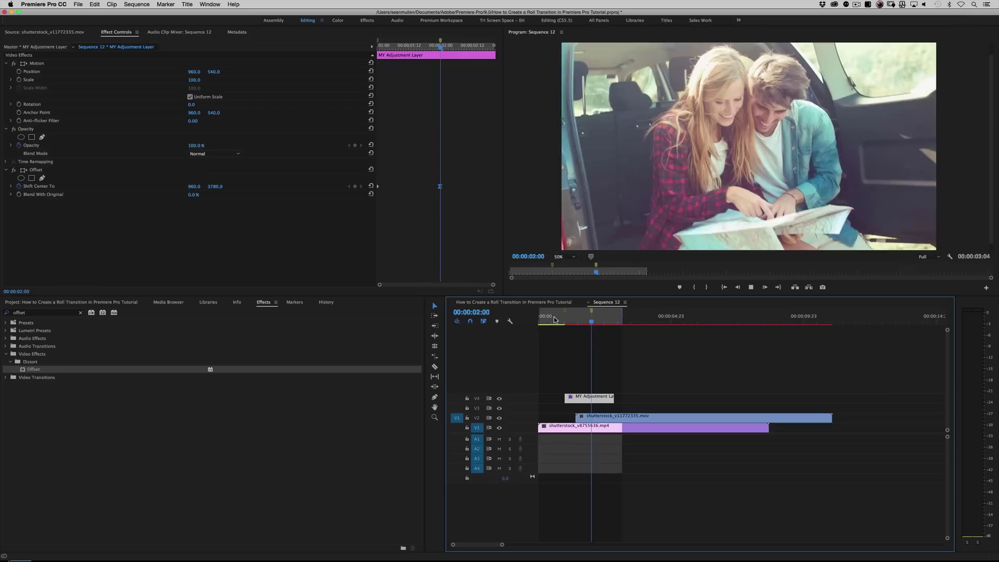
pyautogui.click(555, 319)
pyautogui.press('space')
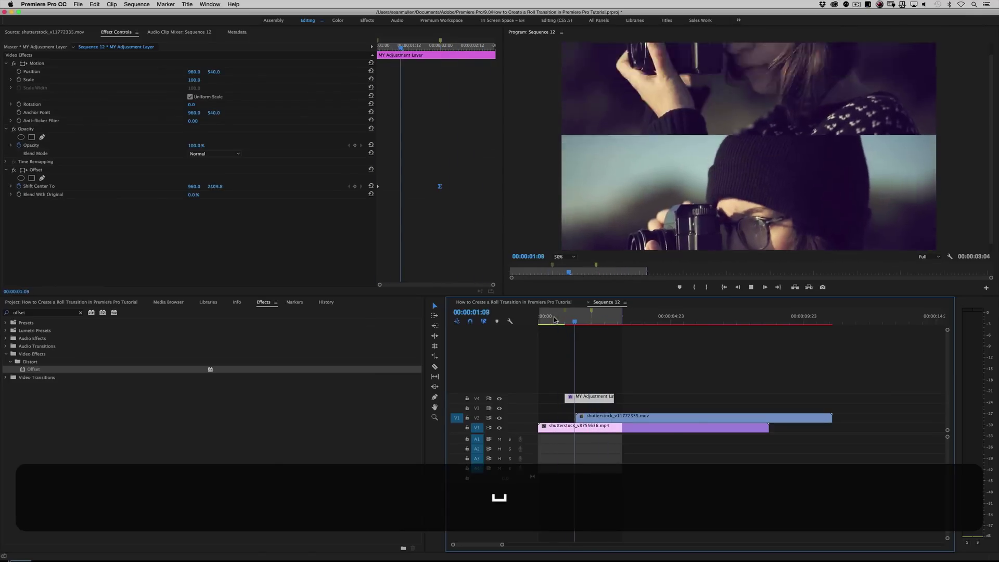
pyautogui.press('space')
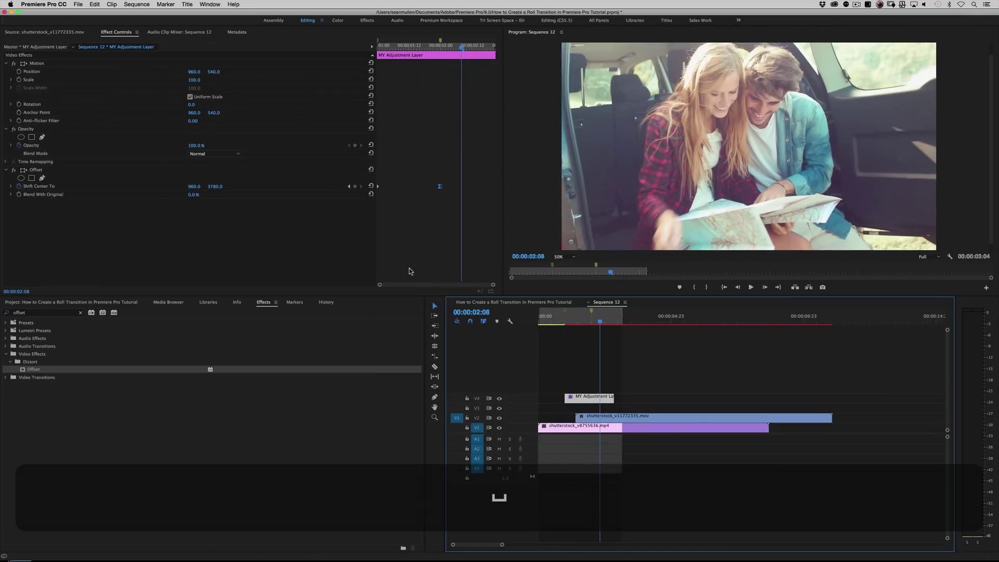
# - Apply Ease Out temporal interpolation to the first Shift Center To keyframe at 00:00:01:00 and play the transition
pyautogui.click(395, 280)
pyautogui.moveTo(384, 46); pyautogui.dragTo(369, 45)
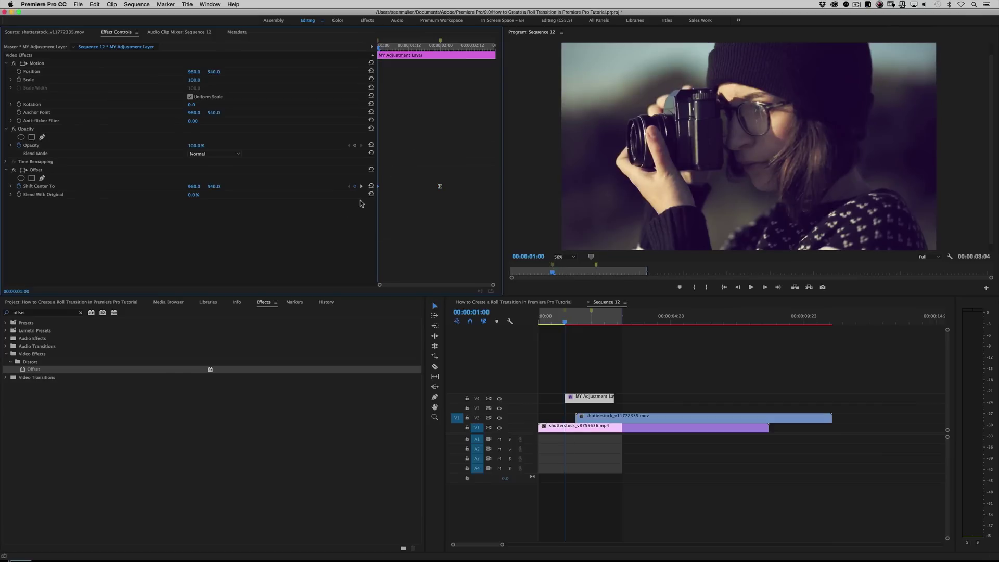
pyautogui.rightClick(378, 190)
pyautogui.moveTo(416, 254)
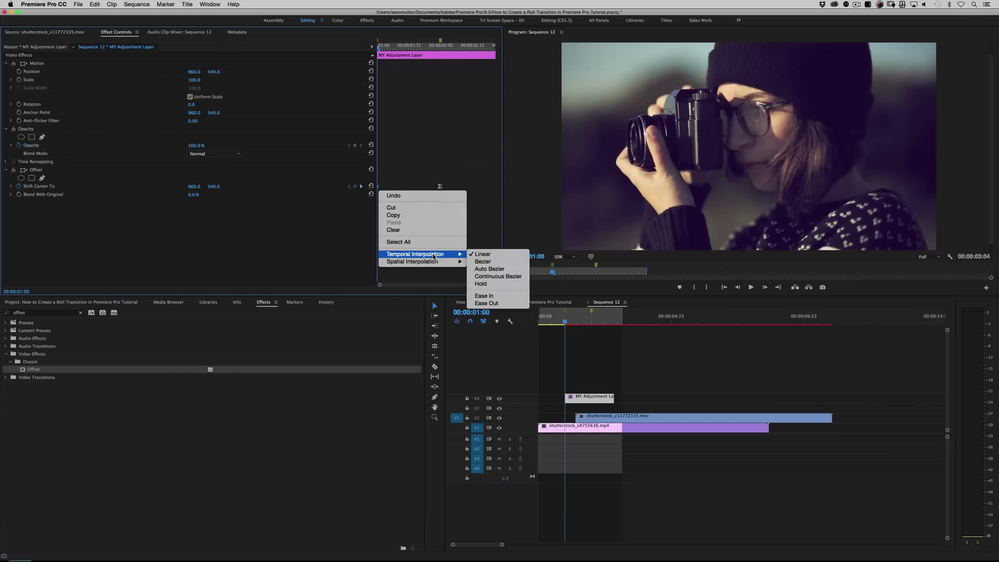
pyautogui.click(486, 303)
pyautogui.click(551, 319)
pyautogui.press('space')
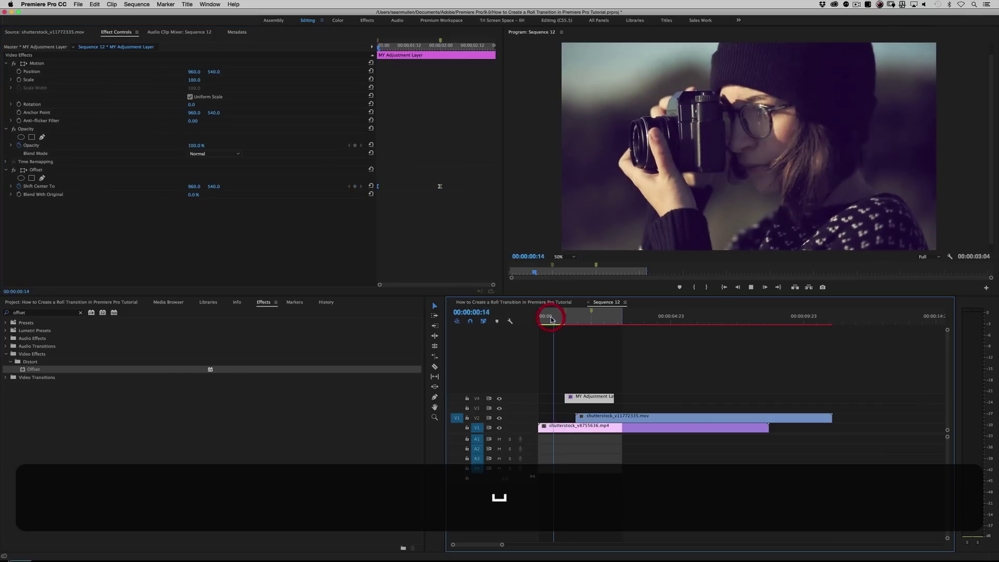
pyautogui.press('space')
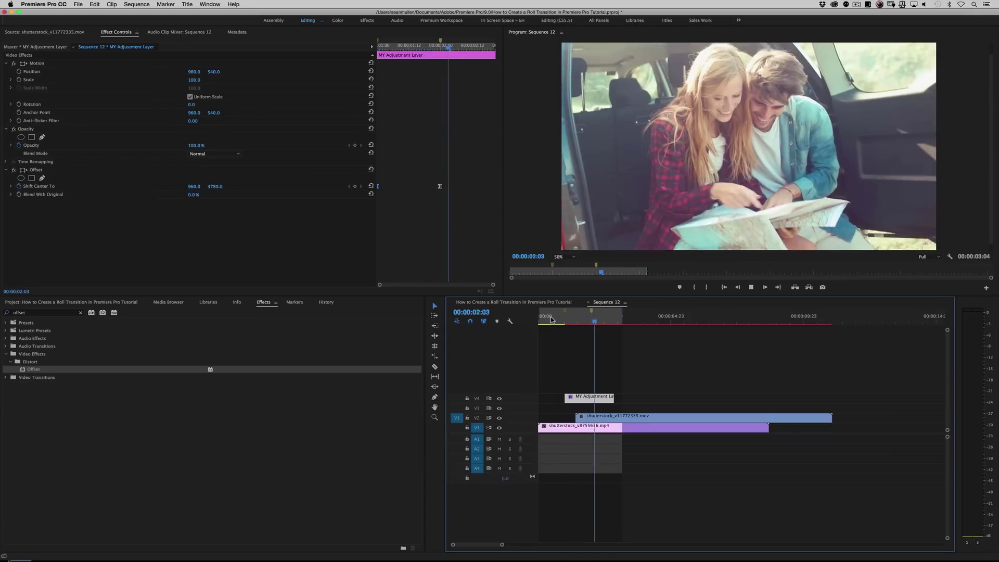
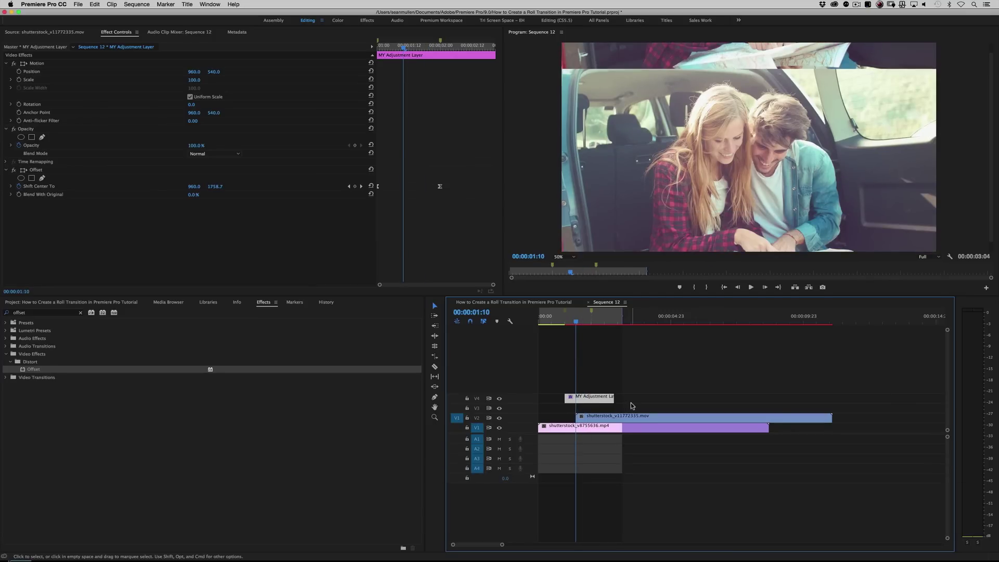
# - Search the effects for "direction" and apply Directional Blur to the adjustment layer on track V4
pyautogui.click(601, 417)
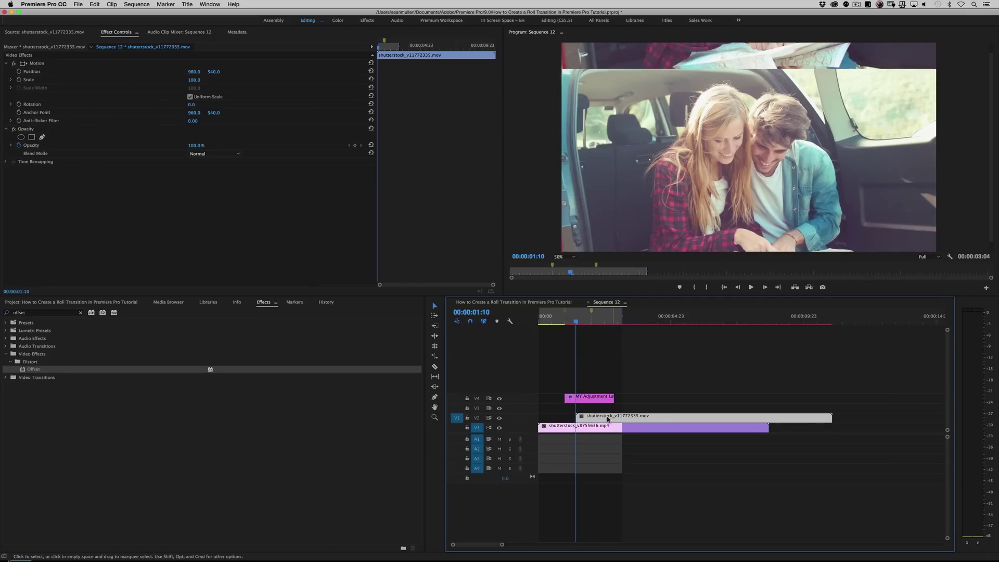
pyautogui.click(266, 305)
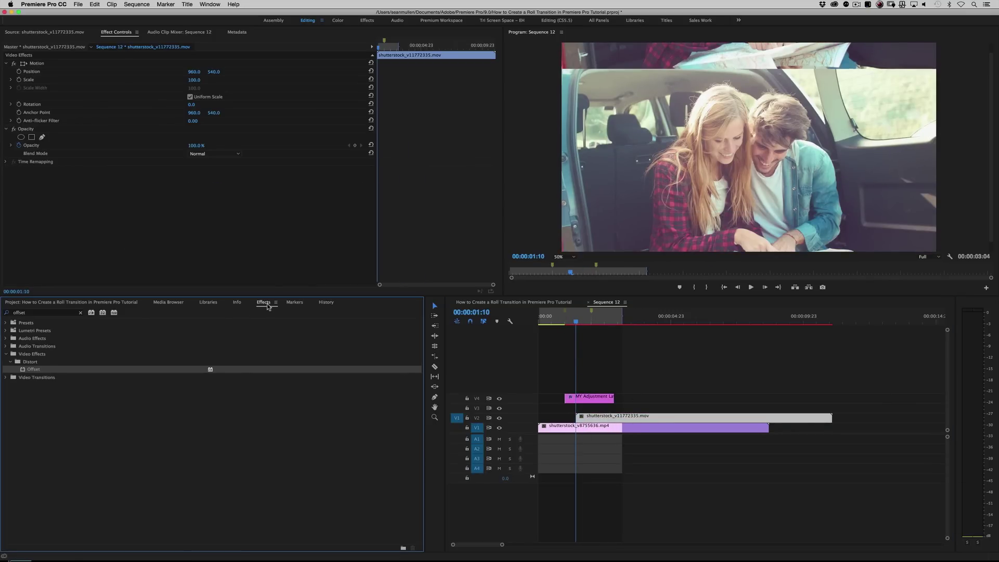
pyautogui.click(595, 398)
pyautogui.click(80, 312)
pyautogui.click(55, 312)
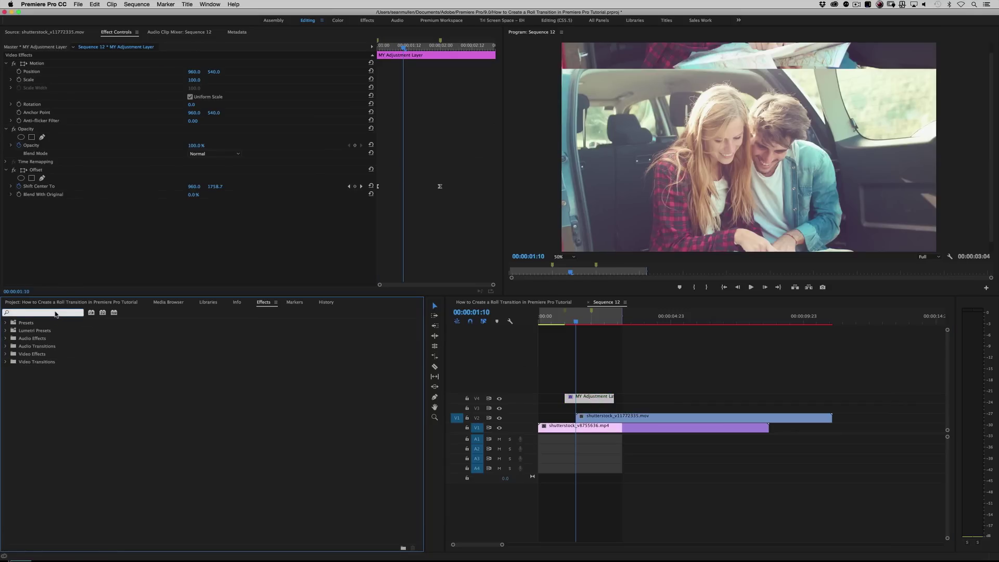
pyautogui.write('direction')
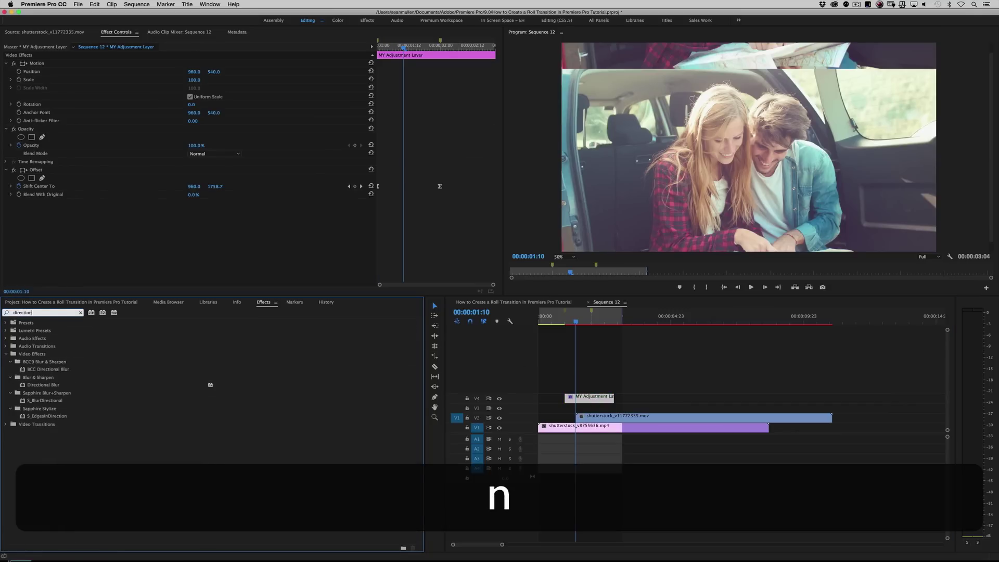
pyautogui.click(24, 385)
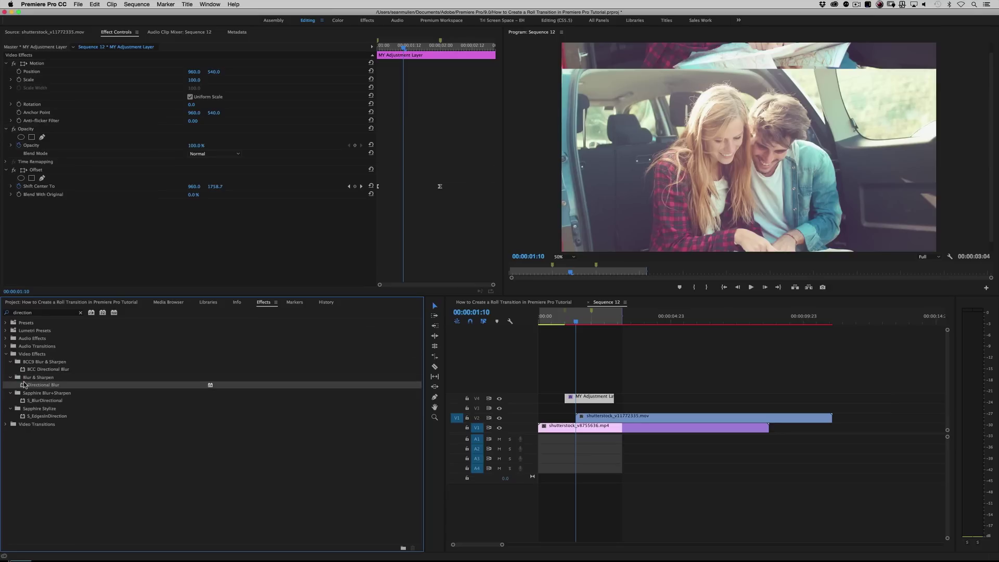
pyautogui.moveTo(24, 385); pyautogui.dragTo(574, 400)
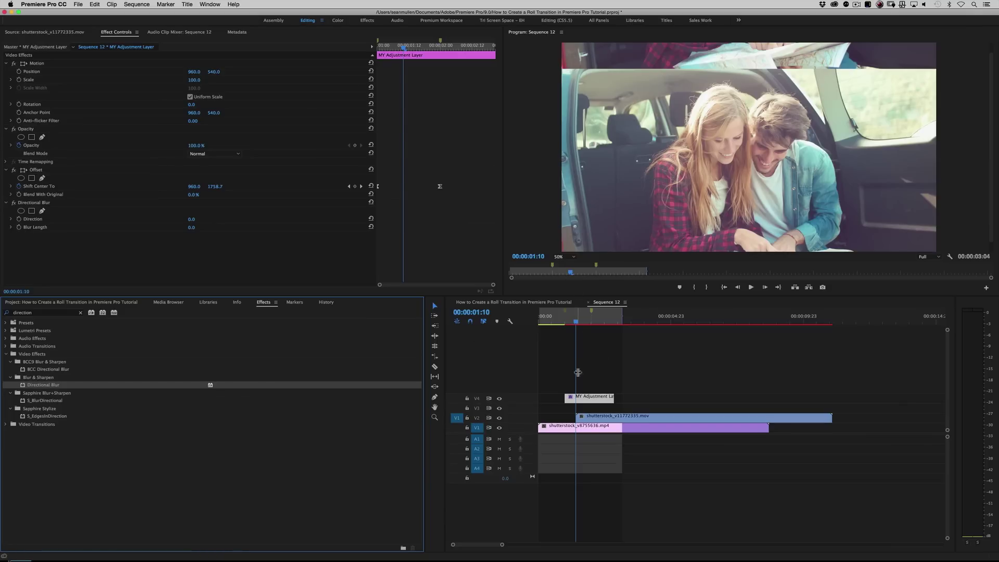
# - Turn on keyframing for Blur Length at 00:00:01:10, try a value of 1000, and set the keyframe to 300
pyautogui.click(20, 228)
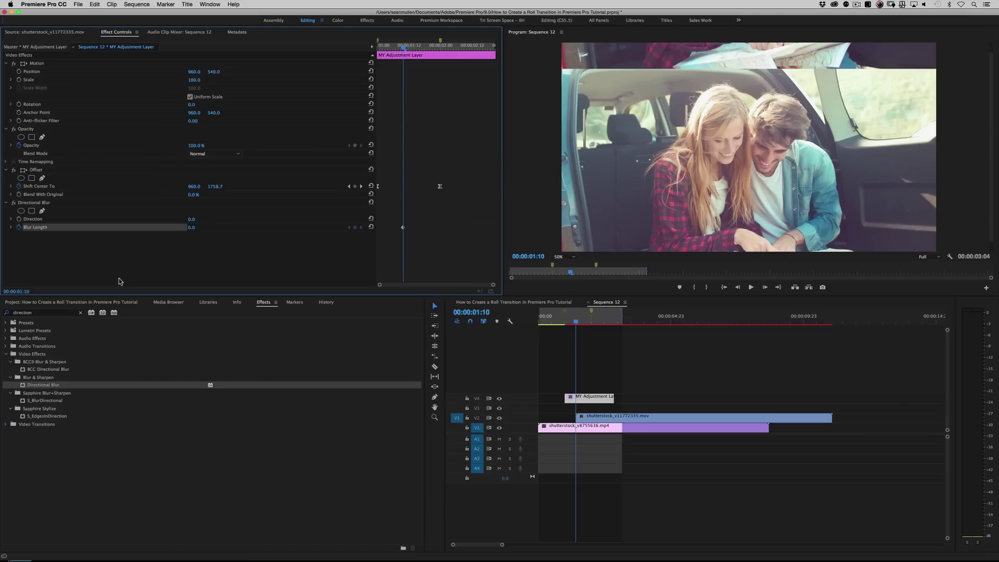
pyautogui.moveTo(190, 230); pyautogui.dragTo(312, 230)
pyautogui.click(194, 227)
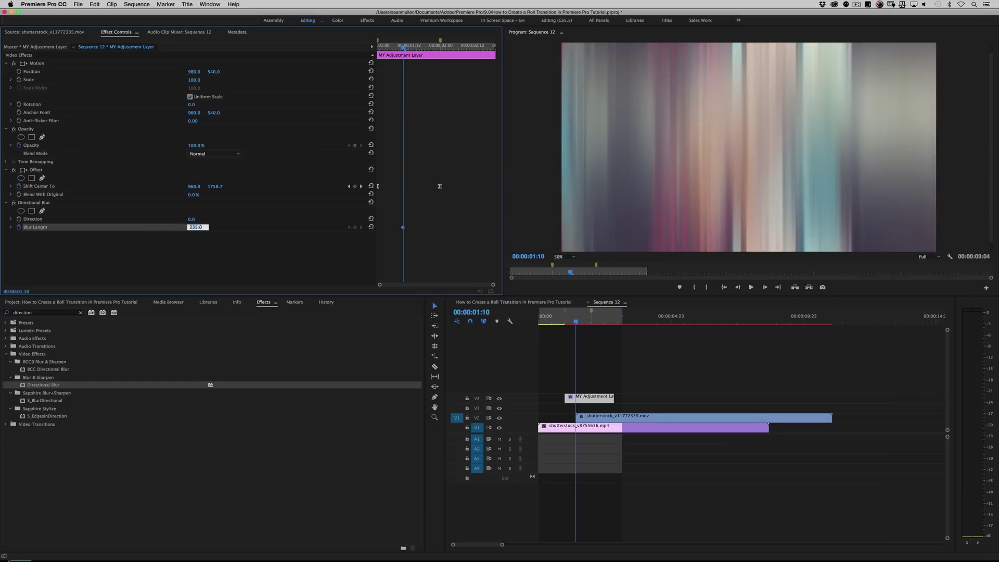
pyautogui.write('1000')
pyautogui.press('Return')
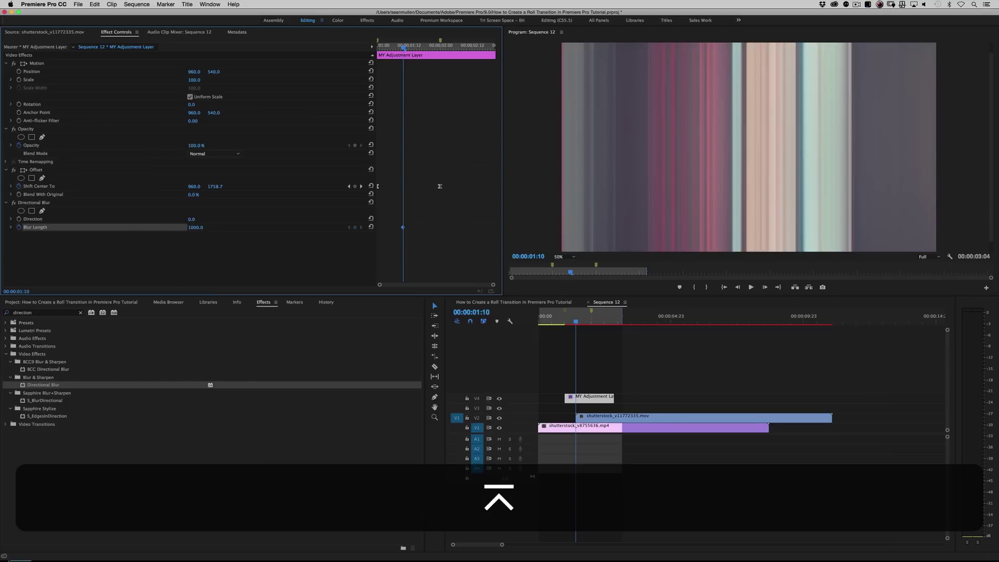
pyautogui.click(196, 227)
pyautogui.write('300')
pyautogui.press('Return')
# - Add a Blur Length keyframe with a value of 0 at the first marker, 00:00:01:00
pyautogui.moveTo(566, 320); pyautogui.dragTo(566, 320)
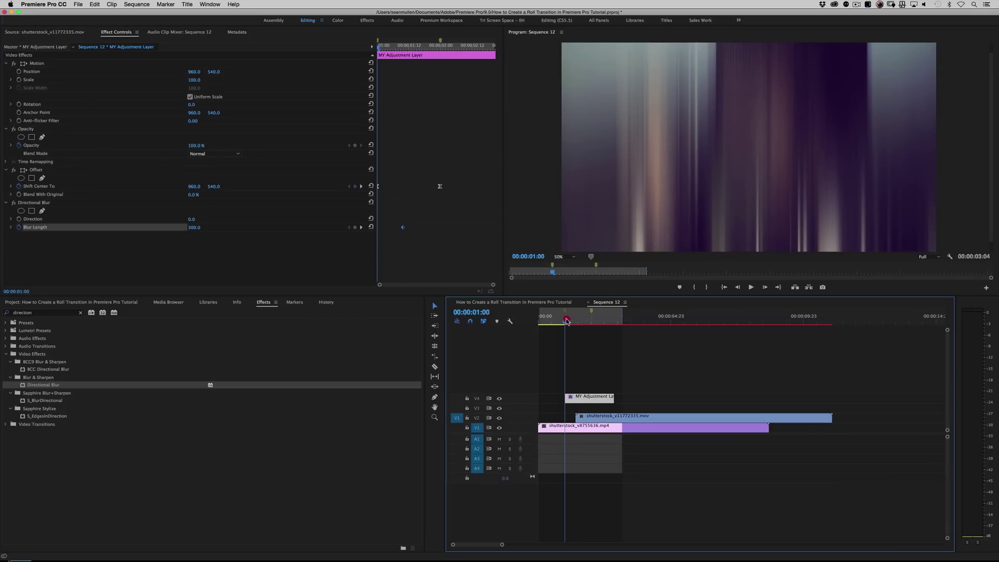
pyautogui.click(371, 227)
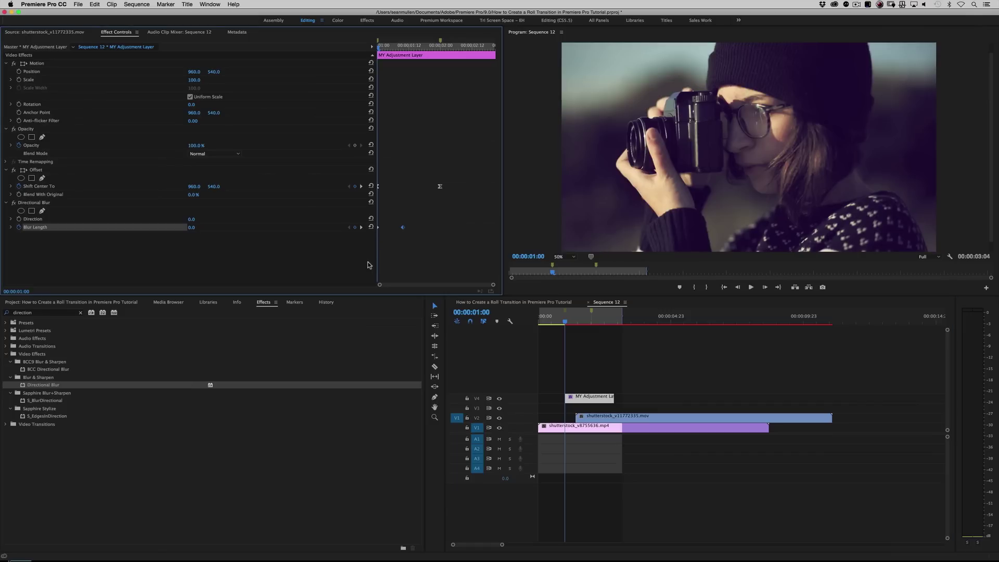
pyautogui.click(191, 227)
pyautogui.write('0')
pyautogui.press('Return')
# - Add a Blur Length keyframe reset to 0 at 00:00:02:00 and play the blurred transition from the sequence start
pyautogui.click(361, 186)
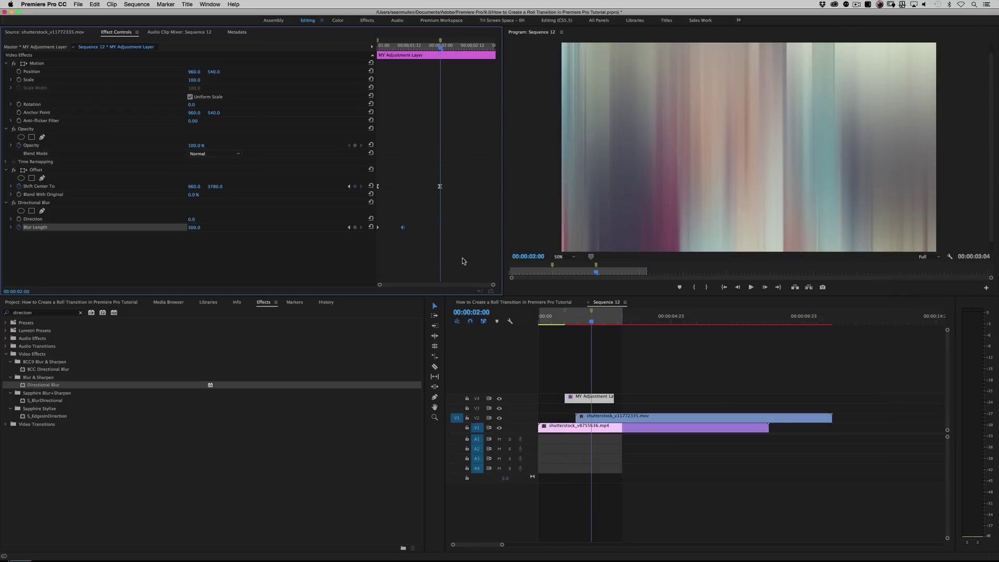
pyautogui.write('0')
pyautogui.press('Return')
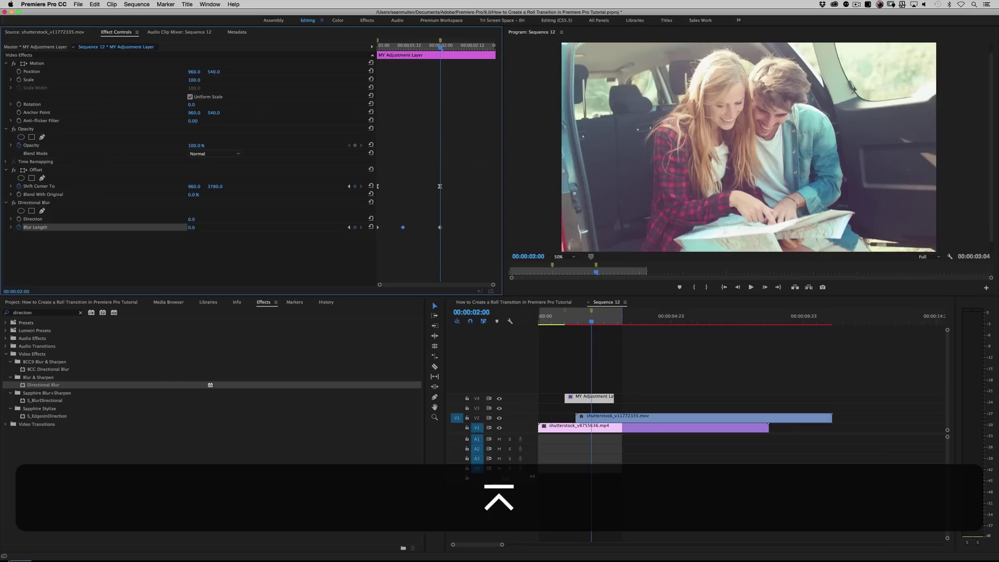
pyautogui.press('super+z')
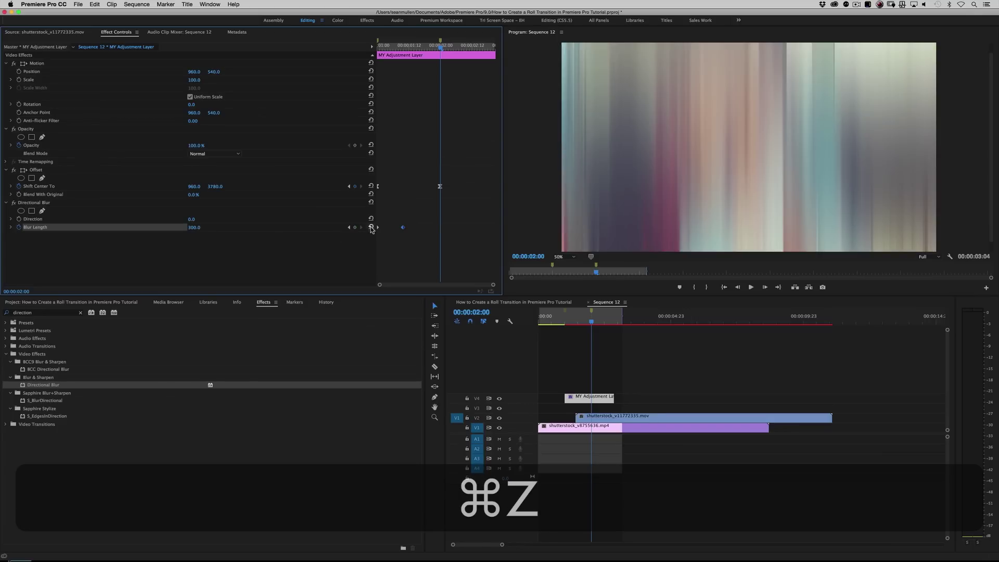
pyautogui.click(371, 228)
pyautogui.click(553, 313)
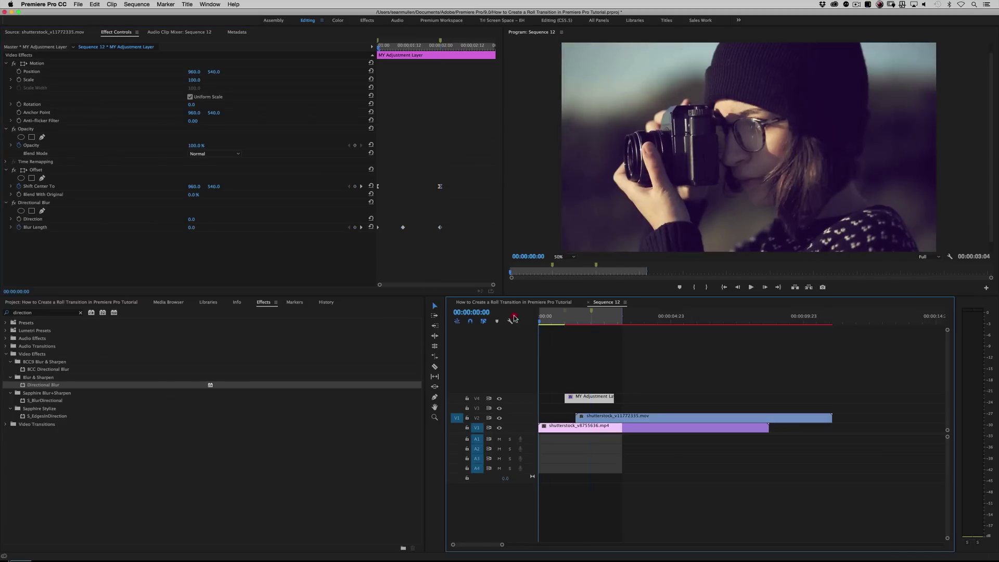
pyautogui.press('space')
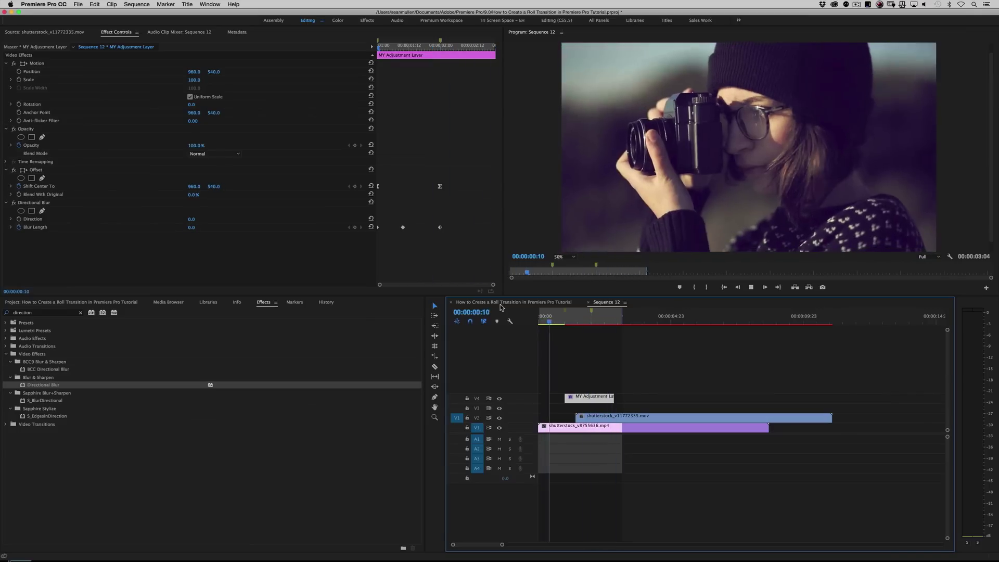
pyautogui.press('space')
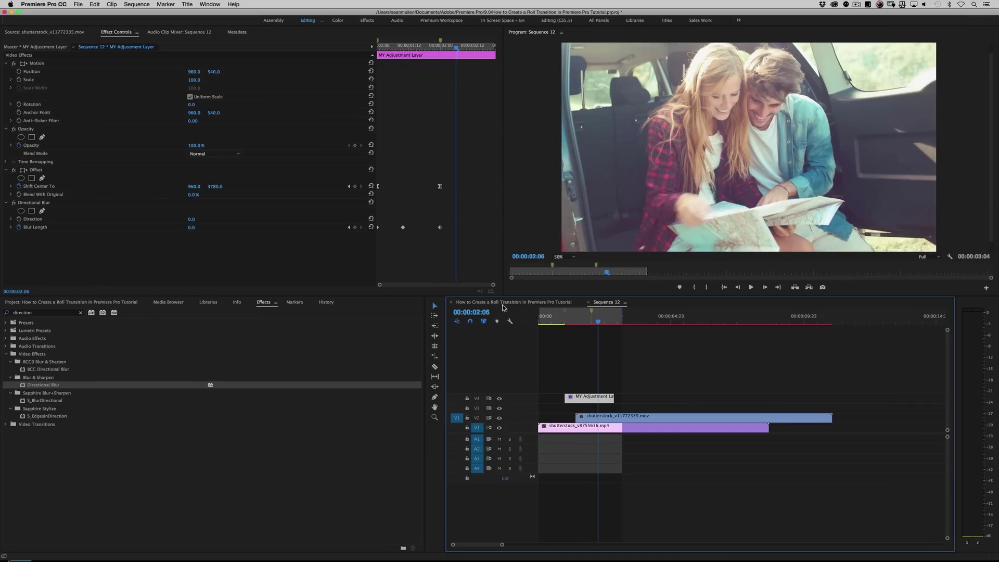
# - Apply Ease In temporal interpolation to the last Blur Length keyframe and play from the adjustment layer's start
pyautogui.moveTo(446, 214); pyautogui.dragTo(422, 245)
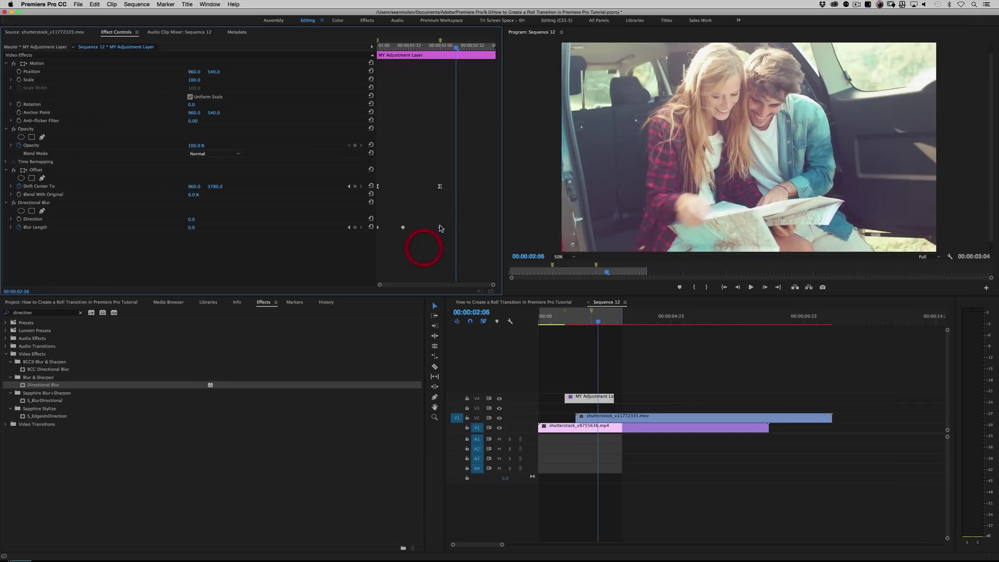
pyautogui.rightClick(439, 227)
pyautogui.click(467, 334)
pyautogui.moveTo(397, 44); pyautogui.dragTo(389, 45)
pyautogui.click(353, 46)
pyautogui.press('space')
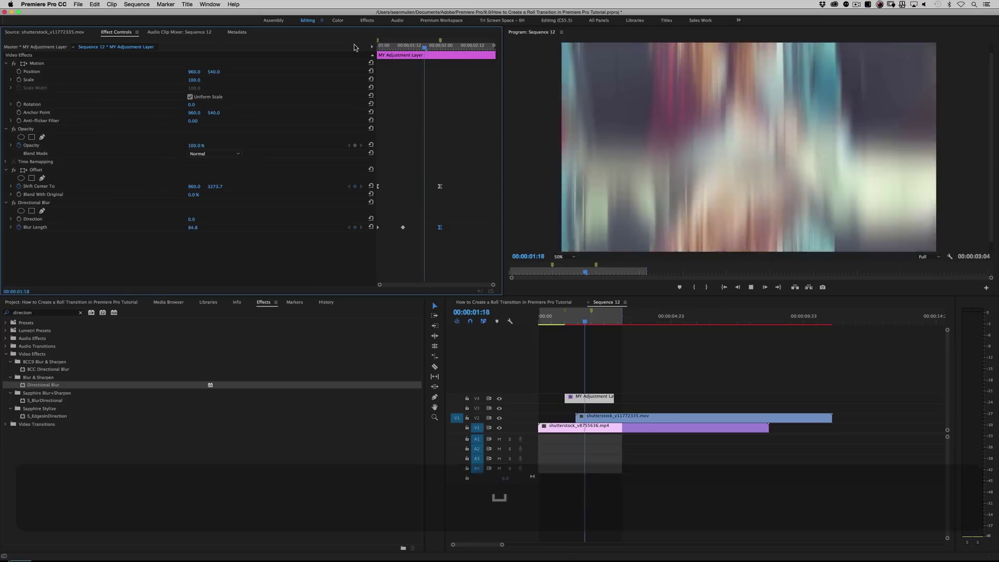
# - Move the middle Blur Length keyframe earlier, from 00:00:01:10 to about 00:00:01:04
pyautogui.click(439, 51)
pyautogui.moveTo(438, 52); pyautogui.dragTo(404, 54)
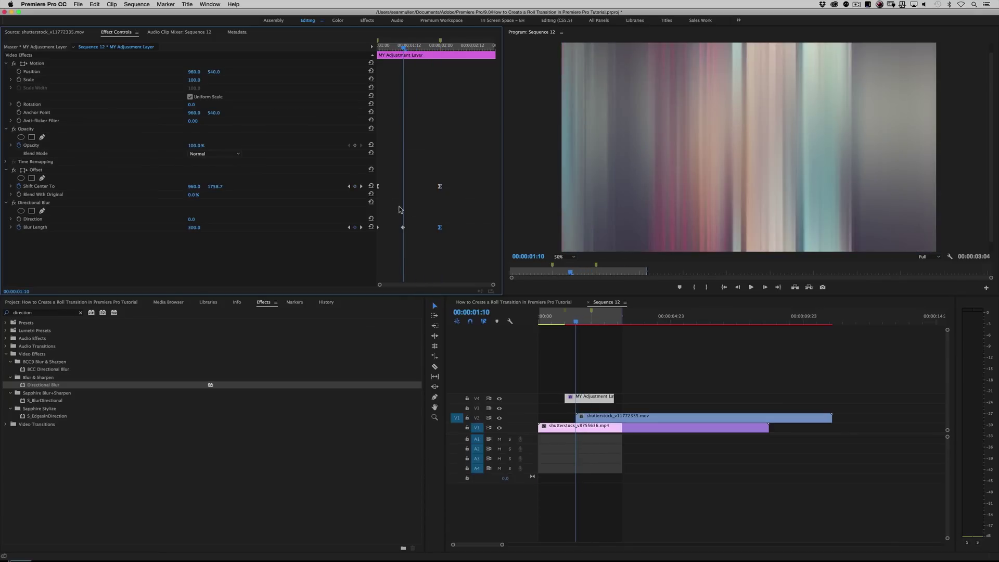
pyautogui.moveTo(397, 230); pyautogui.dragTo(387, 229)
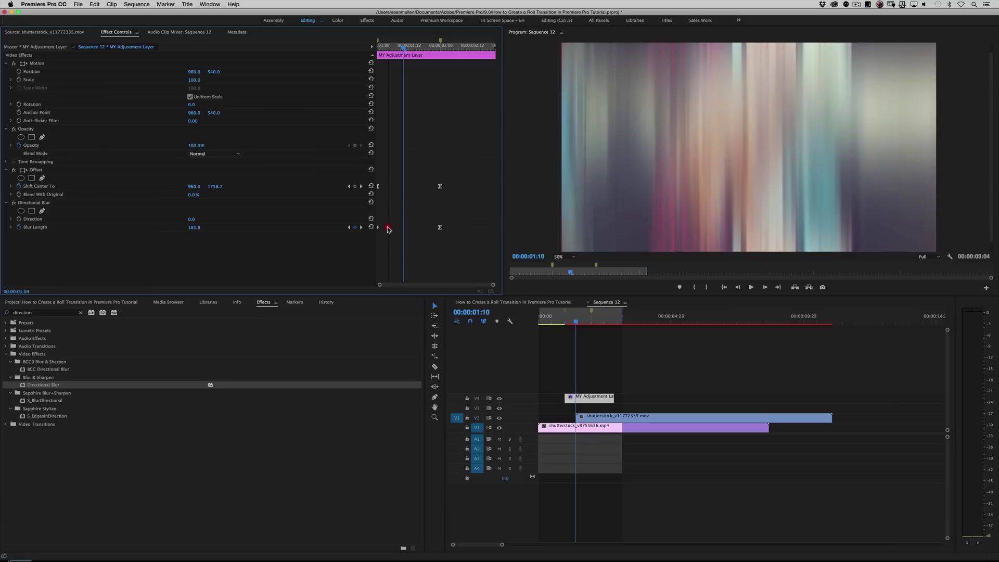
# - Play the transition from the adjustment layer's start at 00:00:01:00 to review the early blur peak
pyautogui.moveTo(388, 47); pyautogui.dragTo(348, 46)
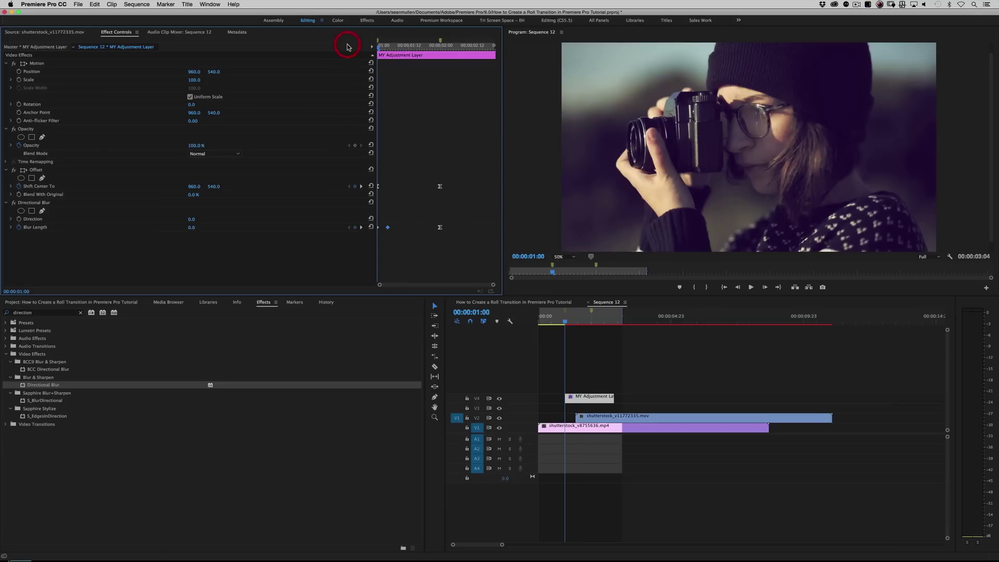
pyautogui.press('space')
pyautogui.press('space')
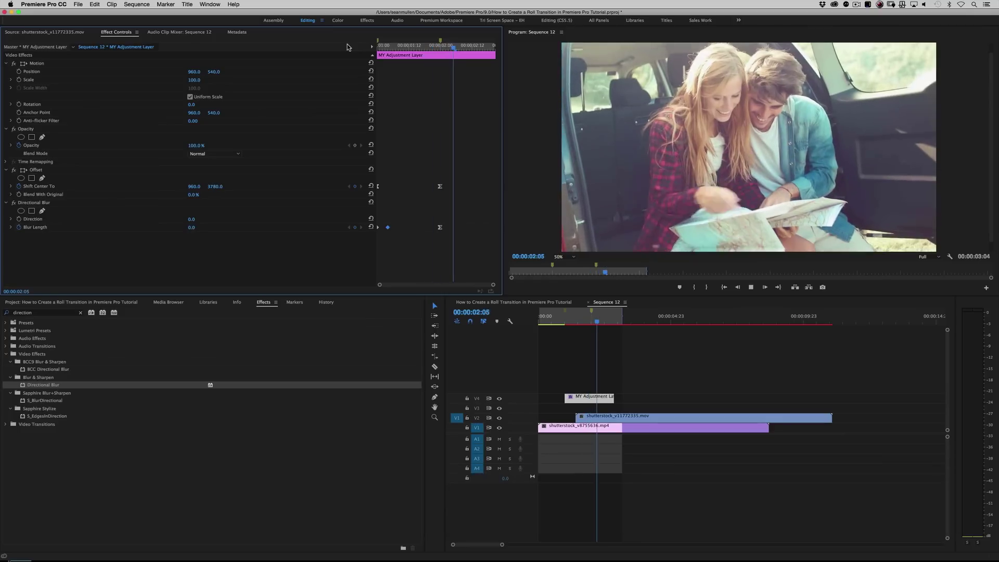
# - Move the middle Blur Length keyframe close to the last one and play from the adjustment layer's start
pyautogui.moveTo(388, 229); pyautogui.dragTo(424, 230)
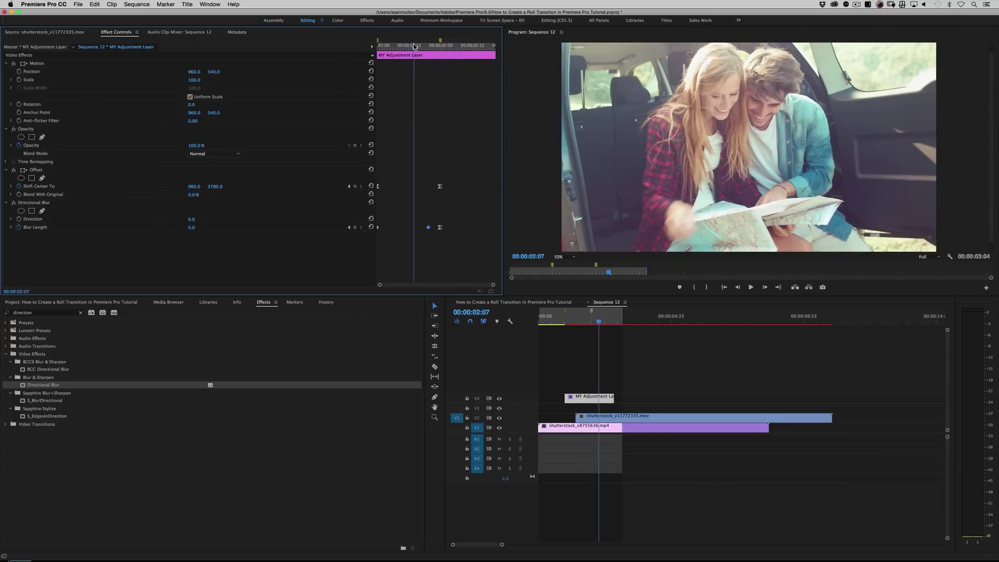
pyautogui.moveTo(415, 47); pyautogui.dragTo(328, 36)
pyautogui.press('space')
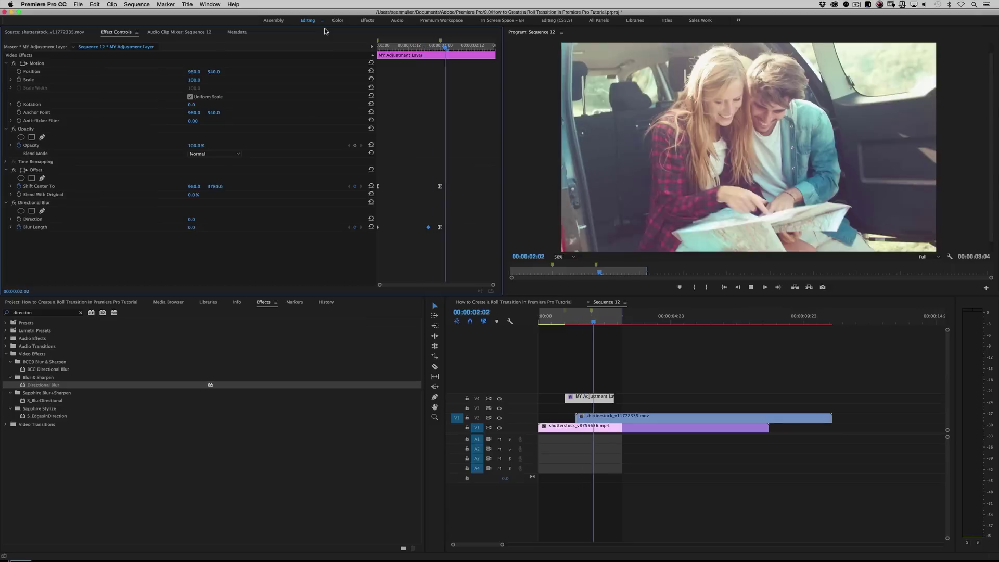
pyautogui.press('space')
# - Move the middle Blur Length keyframe to 00:00:01:13 and play back the transition
pyautogui.moveTo(430, 47)
pyautogui.mouseDown()
pyautogui.moveTo(440, 48)
pyautogui.moveTo(413, 49)
pyautogui.mouseUp()
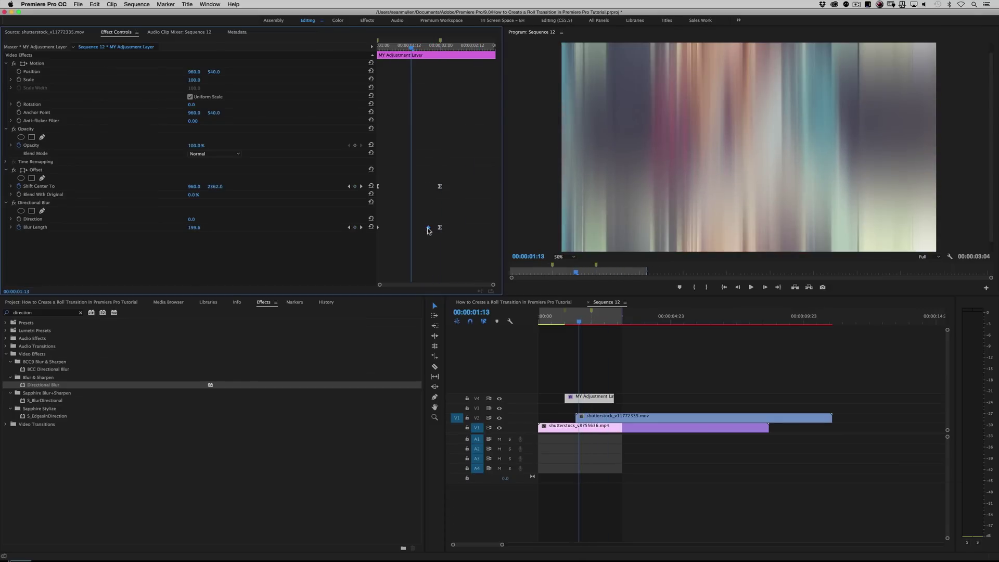
pyautogui.moveTo(428, 227); pyautogui.dragTo(411, 228)
pyautogui.moveTo(391, 45); pyautogui.dragTo(346, 41)
pyautogui.press('space')
pyautogui.press('space')
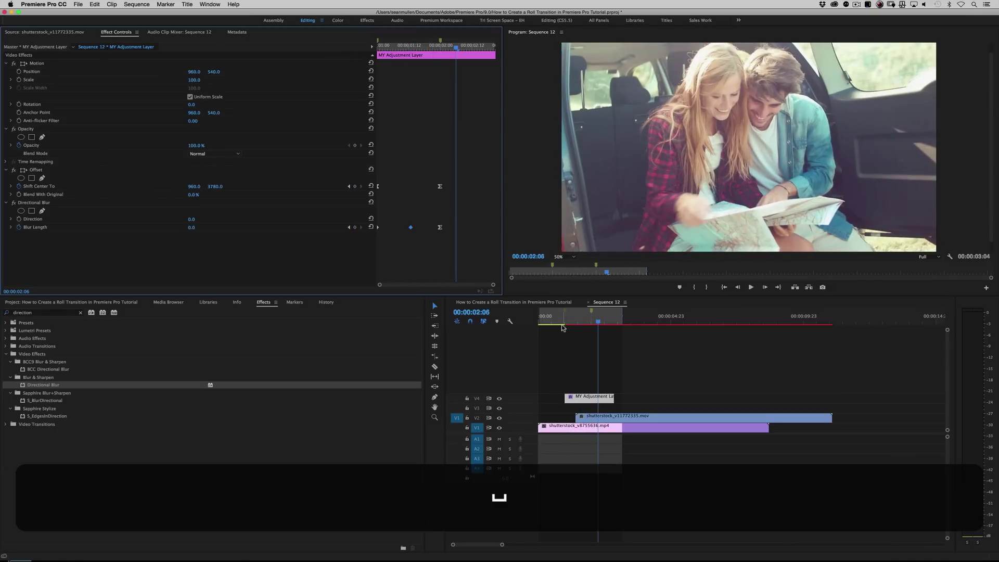
pyautogui.click(488, 316)
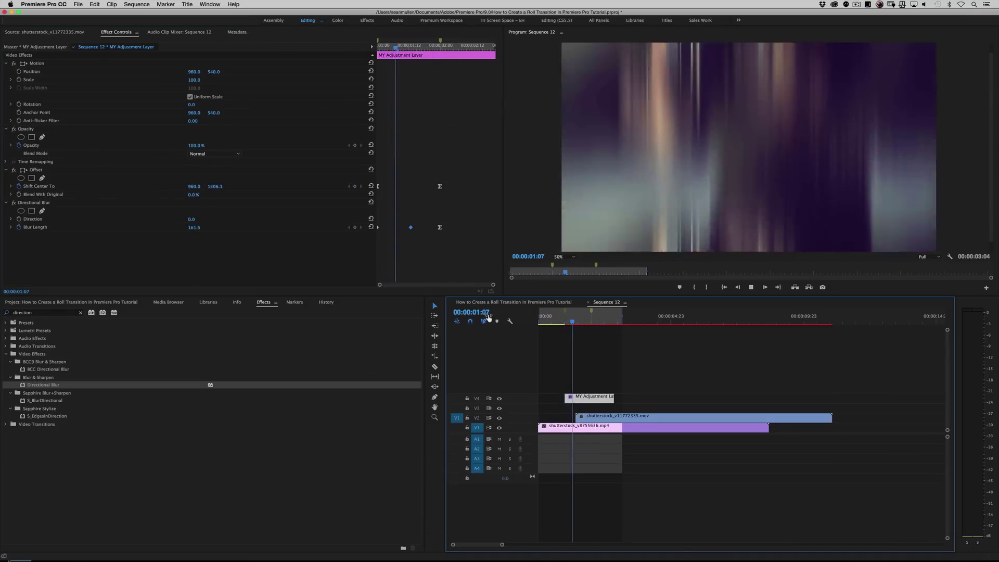
pyautogui.press('space')
pyautogui.click(553, 322)
pyautogui.press('space')
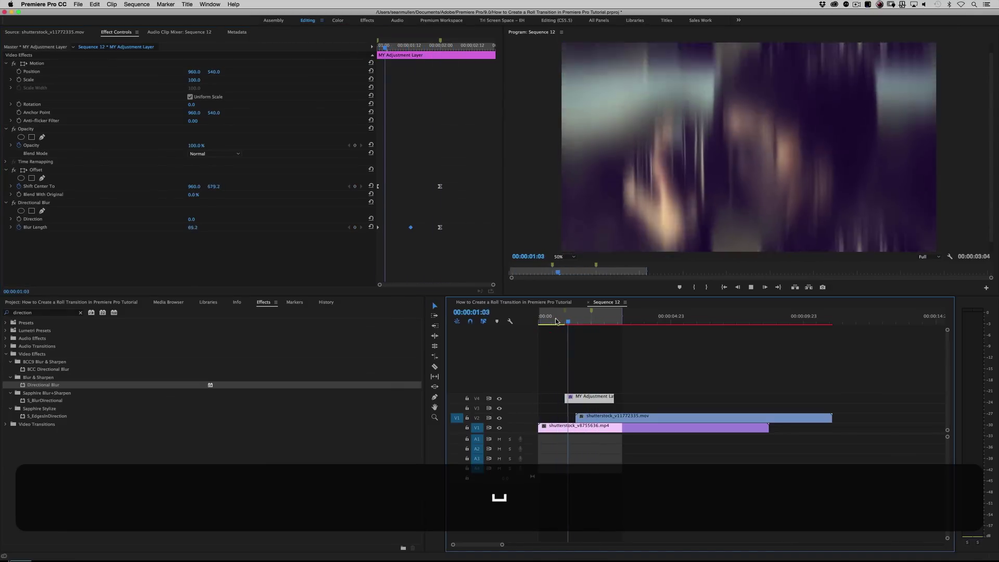
# - Search the effects for "bright" and apply Brightness & Contrast to MY Adjustment Layer
pyautogui.click(580, 323)
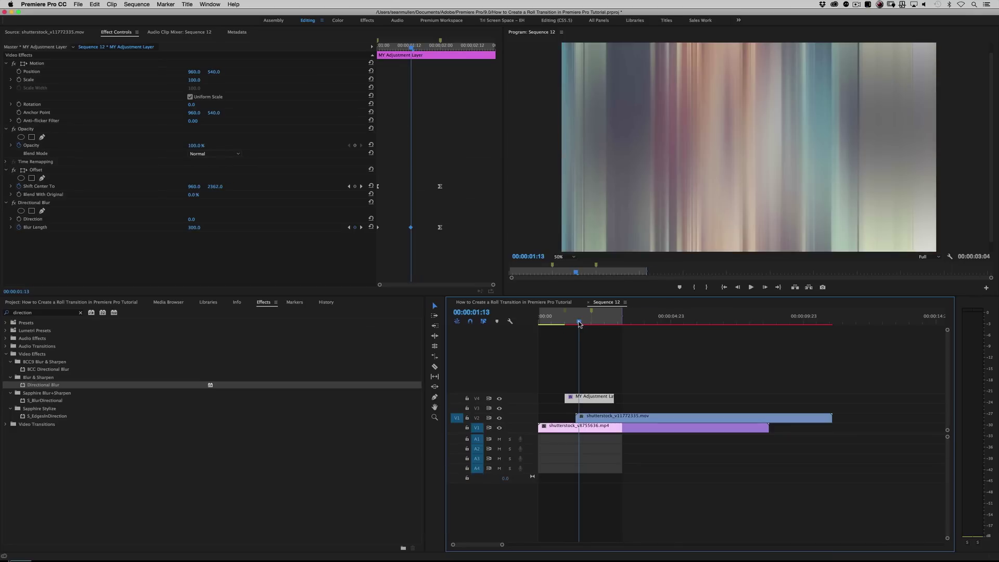
pyautogui.click(81, 313)
pyautogui.click(64, 314)
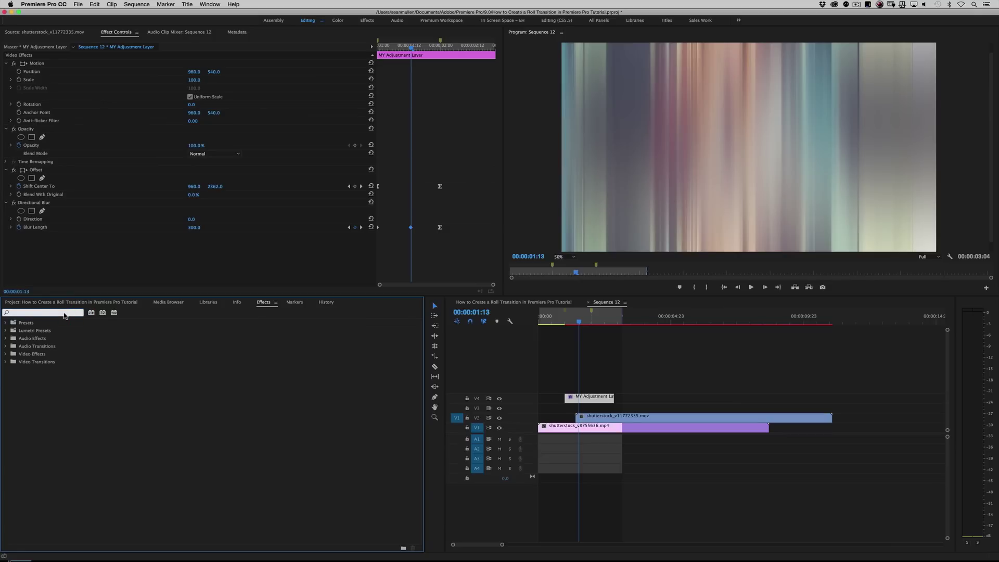
pyautogui.write('brighn')
pyautogui.press('BackSpace')
pyautogui.write('t')
pyautogui.click(35, 385)
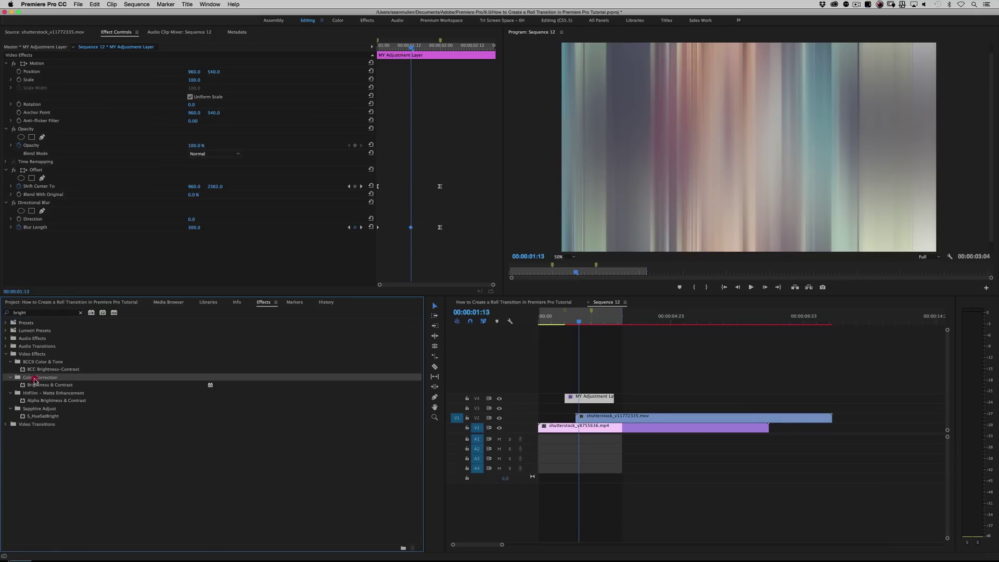
pyautogui.moveTo(196, 355); pyautogui.dragTo(588, 398)
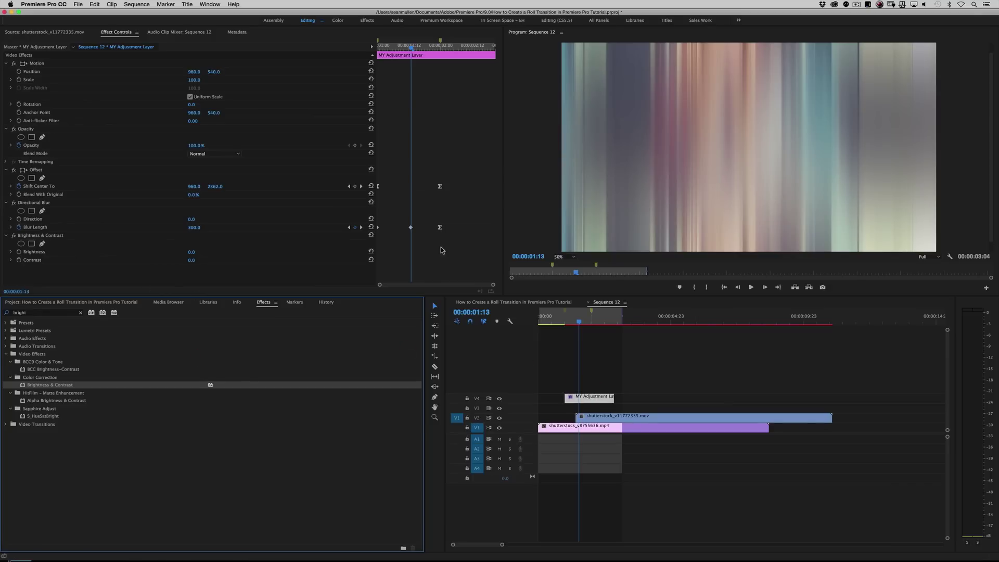
# - Set Brightness to 100 at the middle blur keyframe, 00:00:01:13, and enable Brightness keyframing there
pyautogui.click(349, 228)
pyautogui.click(361, 228)
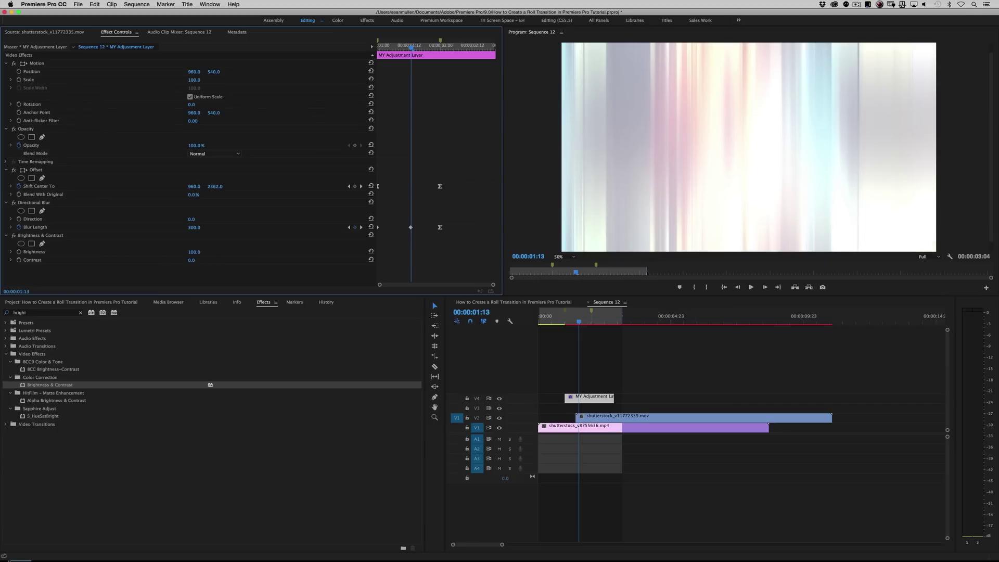
pyautogui.click(20, 252)
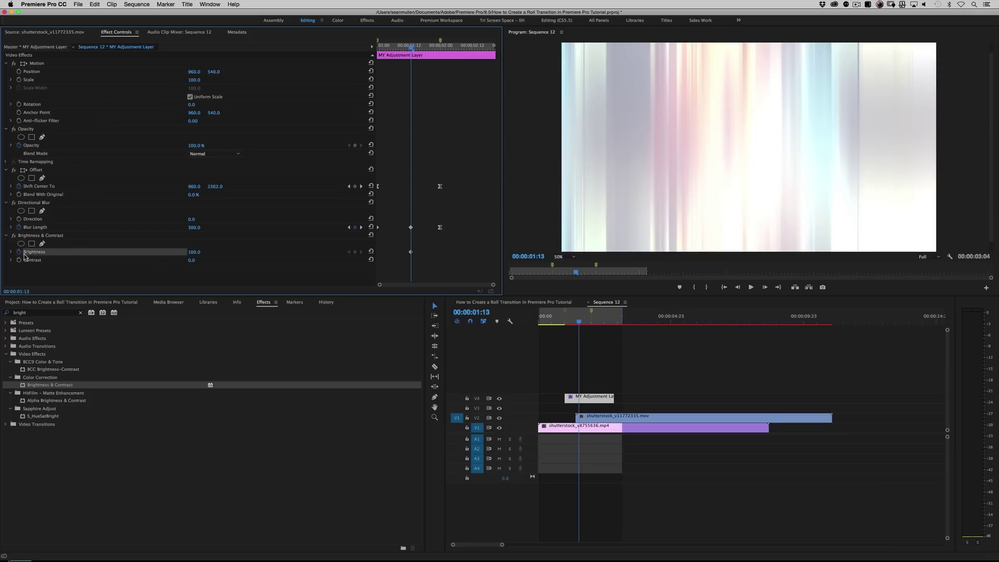
# - Add Brightness keyframes reset to 0 at the first and last blur keyframes, 00:00:01:00 and 00:00:02:00
pyautogui.click(349, 228)
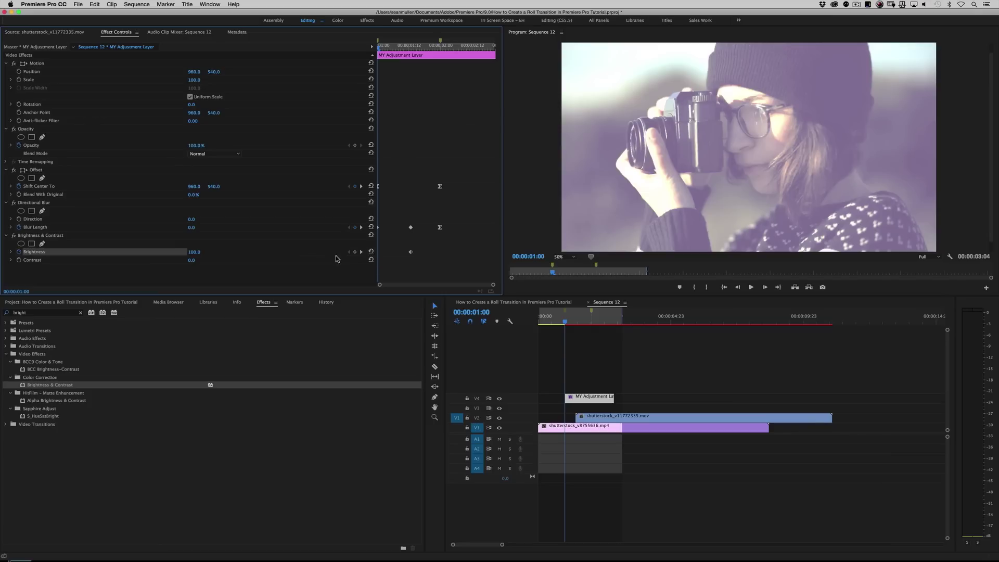
pyautogui.click(371, 252)
pyautogui.click(362, 227)
pyautogui.click(361, 227)
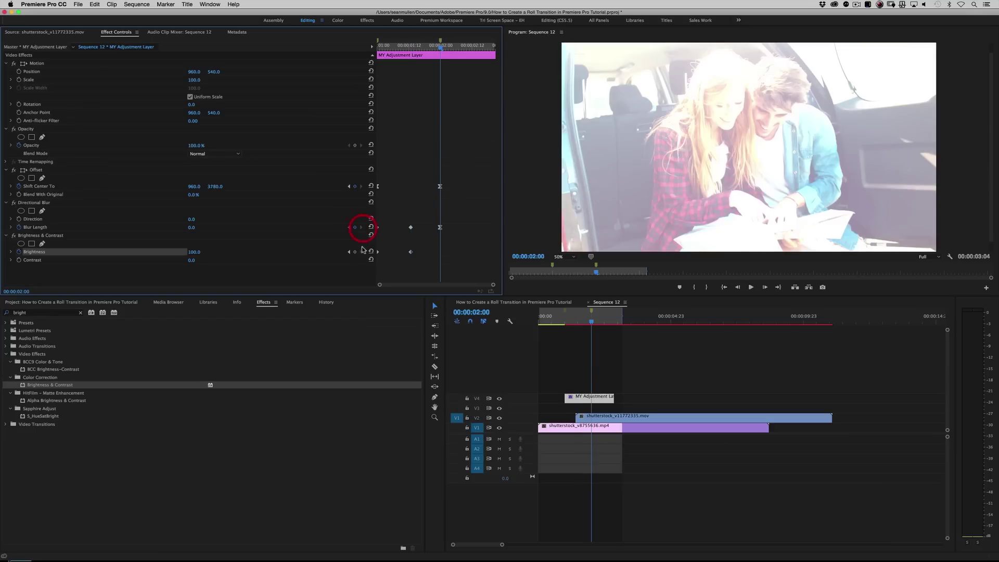
pyautogui.click(371, 252)
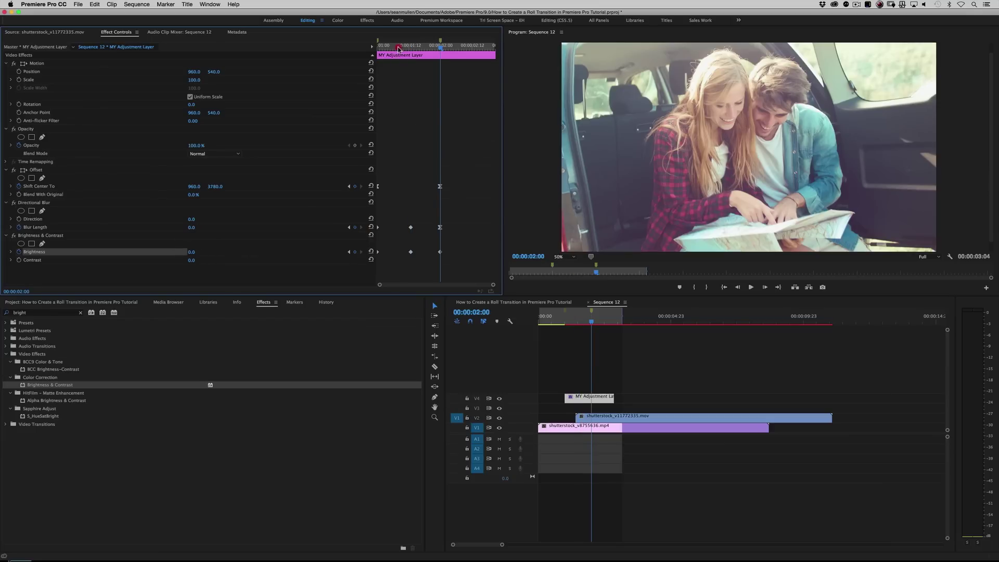
# - Play the brightened transition twice from near the sequence start
pyautogui.press('Home')
pyautogui.click(540, 364)
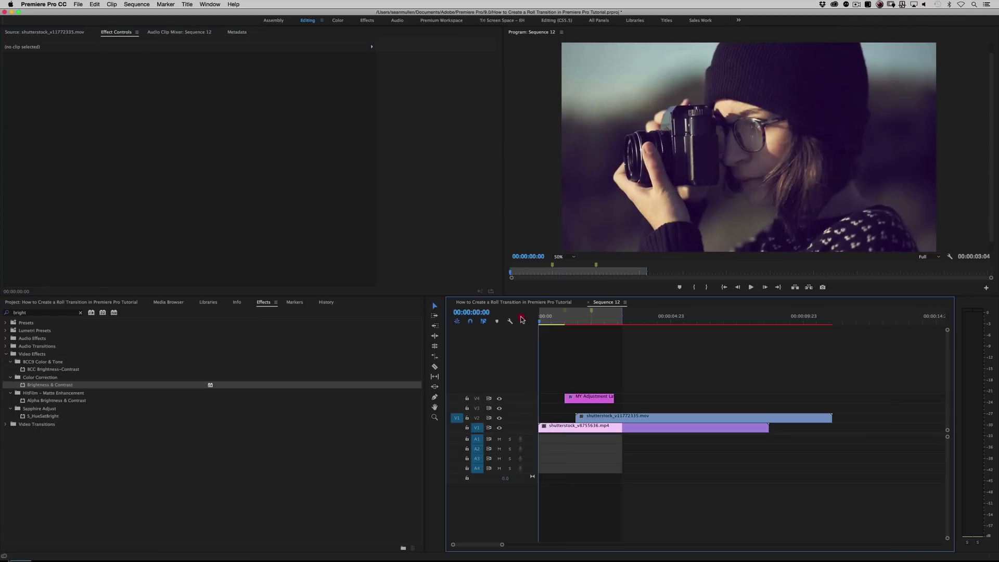
pyautogui.press('space')
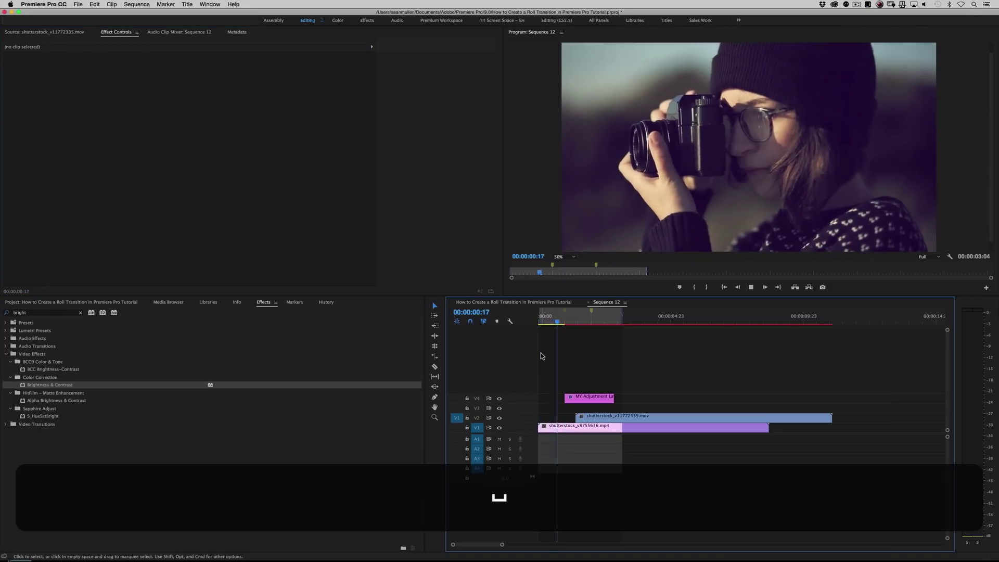
pyautogui.press('space')
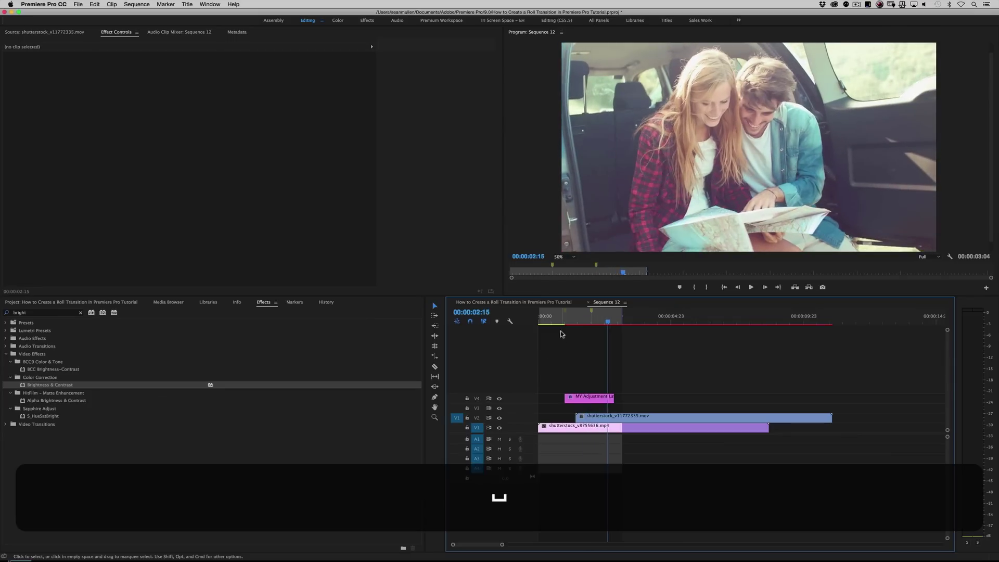
pyautogui.click(546, 316)
pyautogui.press('space')
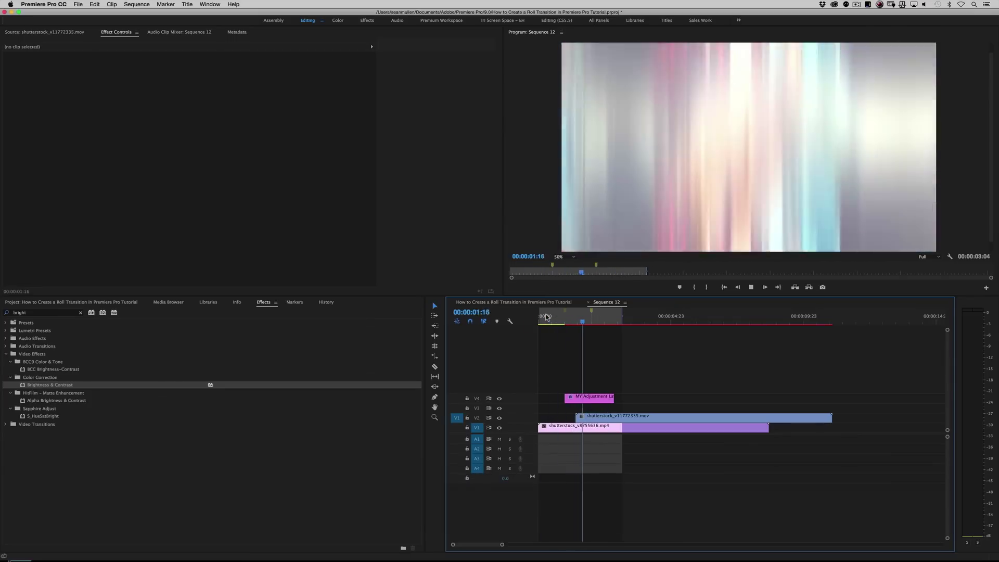
pyautogui.press('space')
# - Apply Ease In interpolation to the last Brightness keyframe of the adjustment layer
pyautogui.click(579, 398)
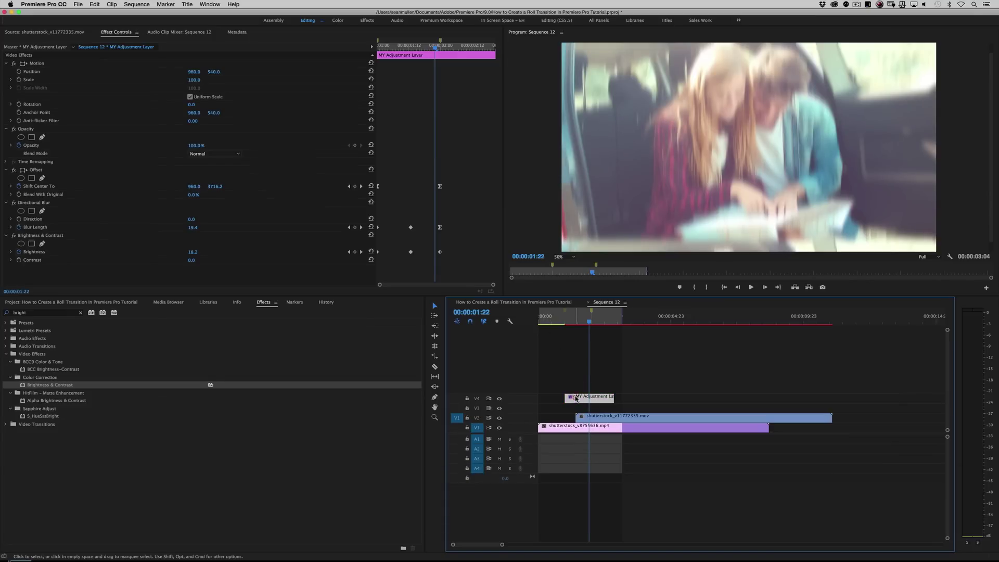
pyautogui.moveTo(422, 254); pyautogui.dragTo(423, 254)
pyautogui.rightClick(441, 255)
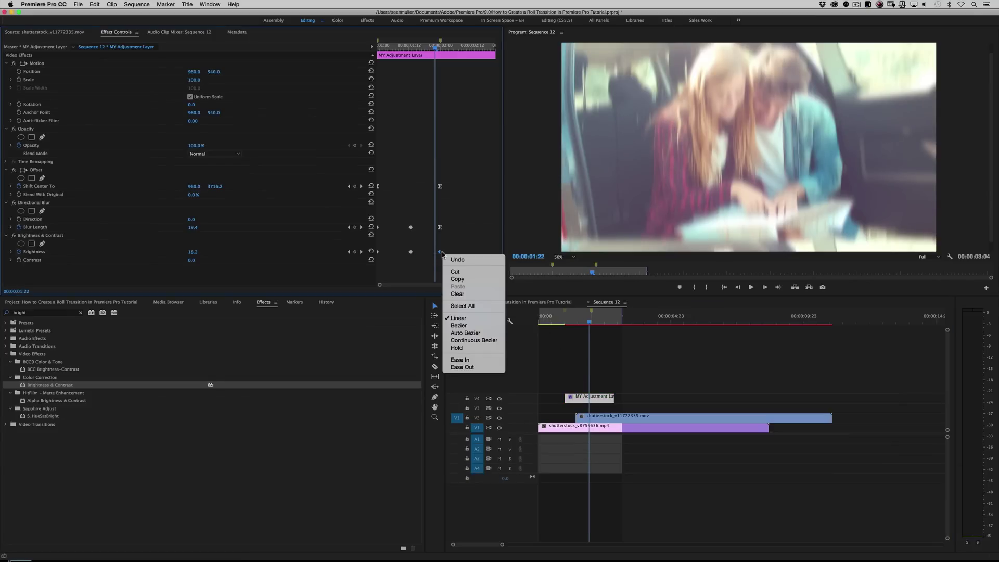
pyautogui.click(463, 359)
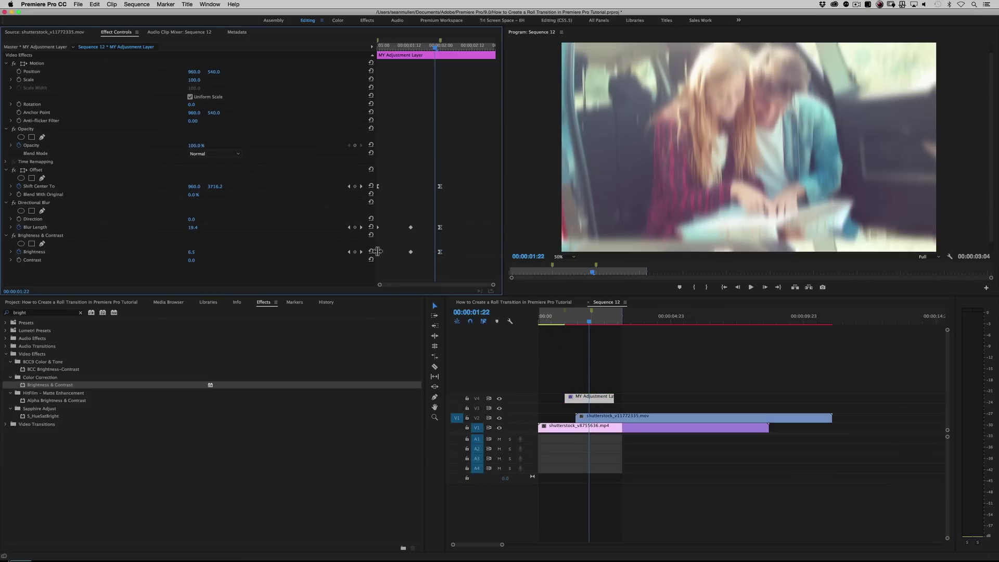
# - Apply Ease Out interpolation to the first Brightness and first Blur Length keyframes
pyautogui.rightClick(378, 252)
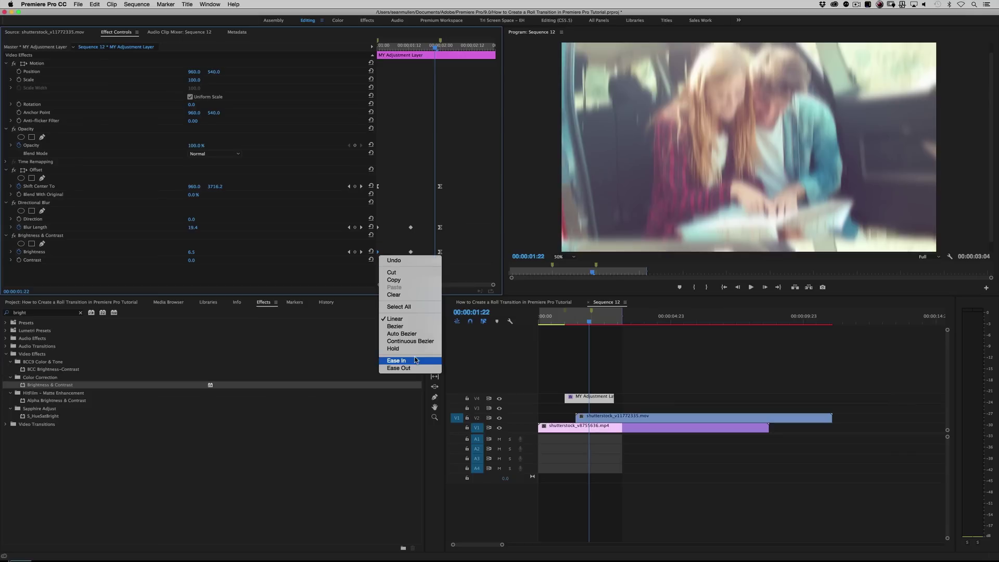
pyautogui.click(400, 256)
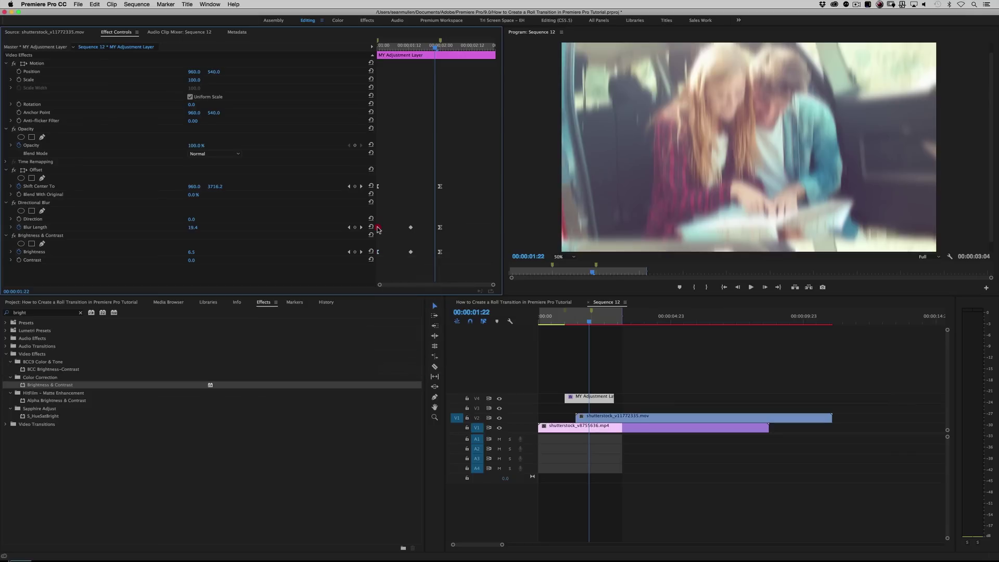
pyautogui.rightClick(378, 230)
pyautogui.click(413, 342)
# - Apply Continuous Bezier interpolation to the middle Blur Length and middle Brightness keyframes
pyautogui.rightClick(411, 230)
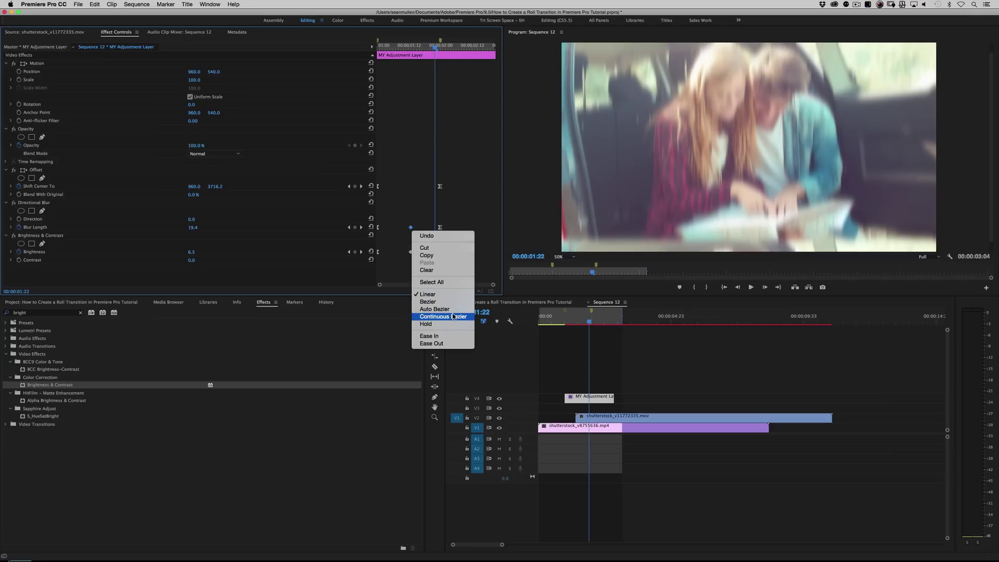
pyautogui.click(452, 318)
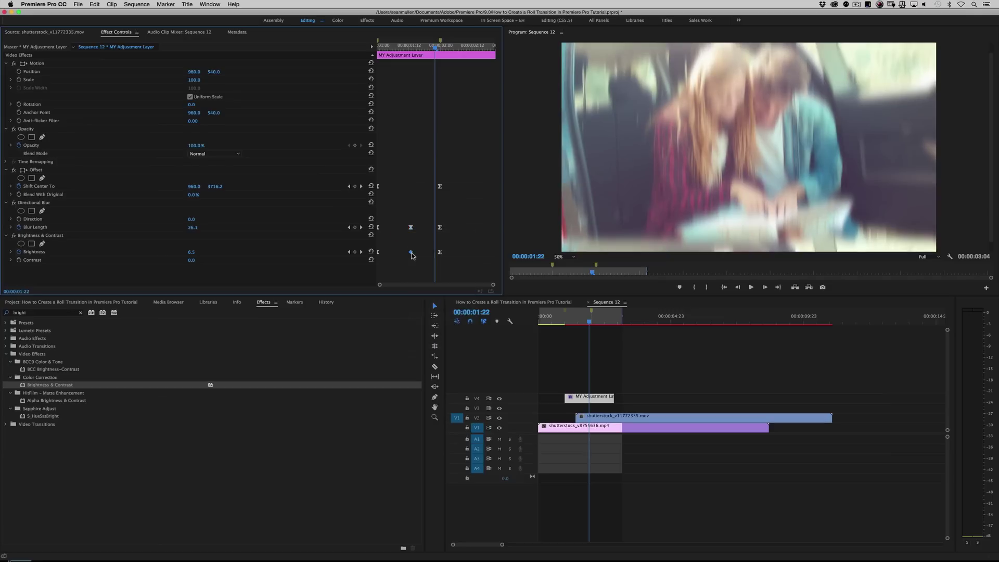
pyautogui.rightClick(411, 252)
pyautogui.click(427, 342)
# - Play the transition with the smoothed blur and brightness keyframes from the sequence start
pyautogui.moveTo(578, 322); pyautogui.dragTo(557, 323)
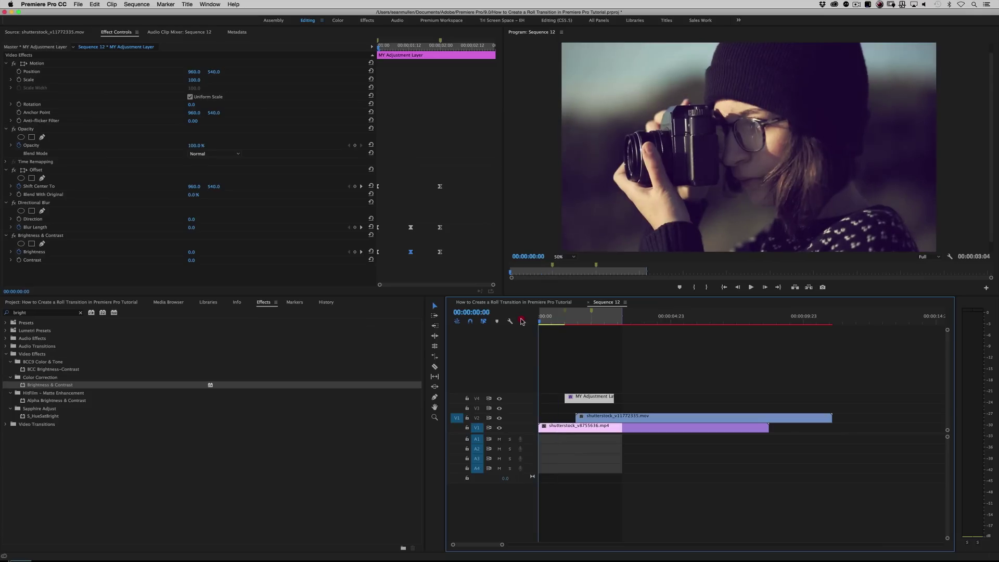
pyautogui.press('space')
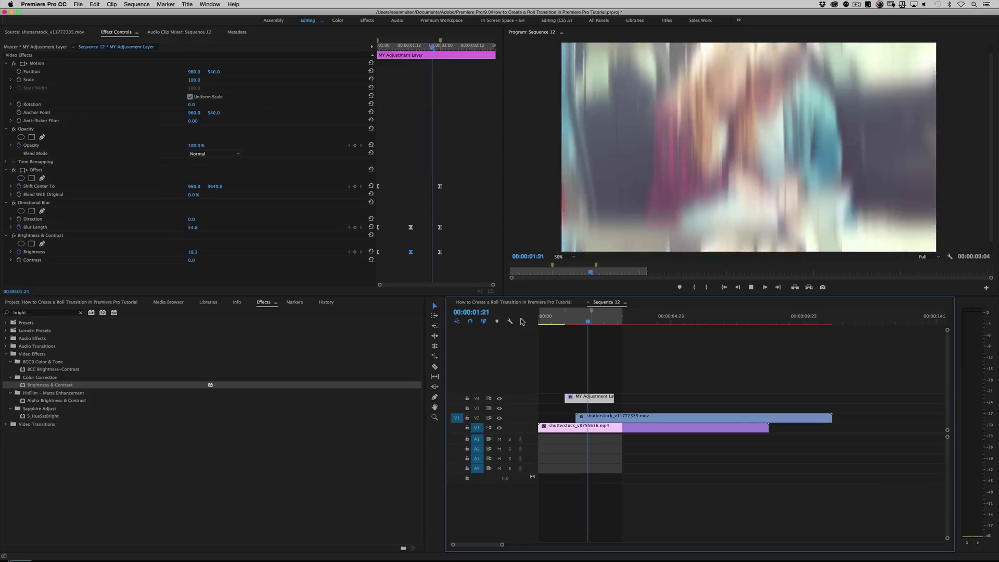
pyautogui.press('Home')
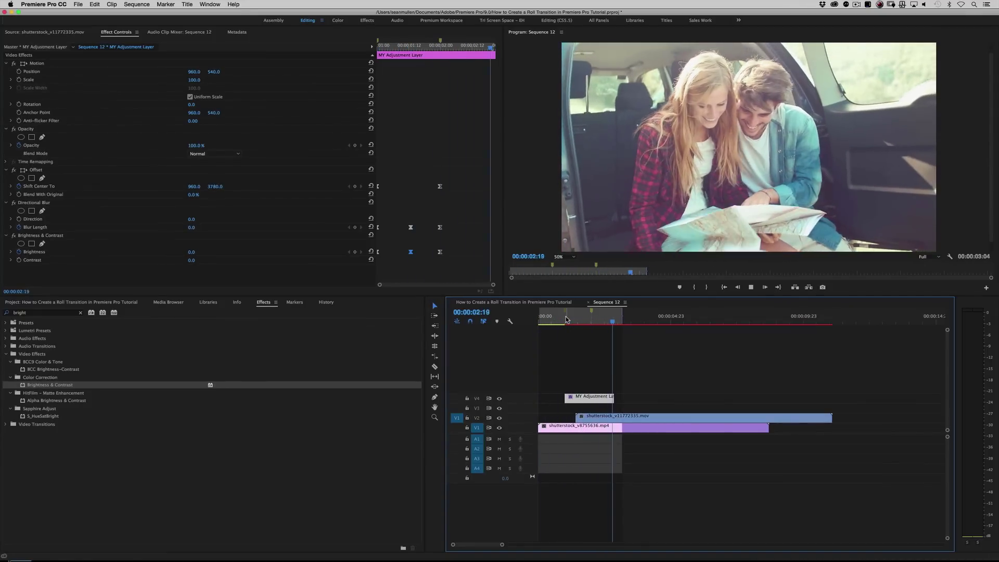
pyautogui.press('space')
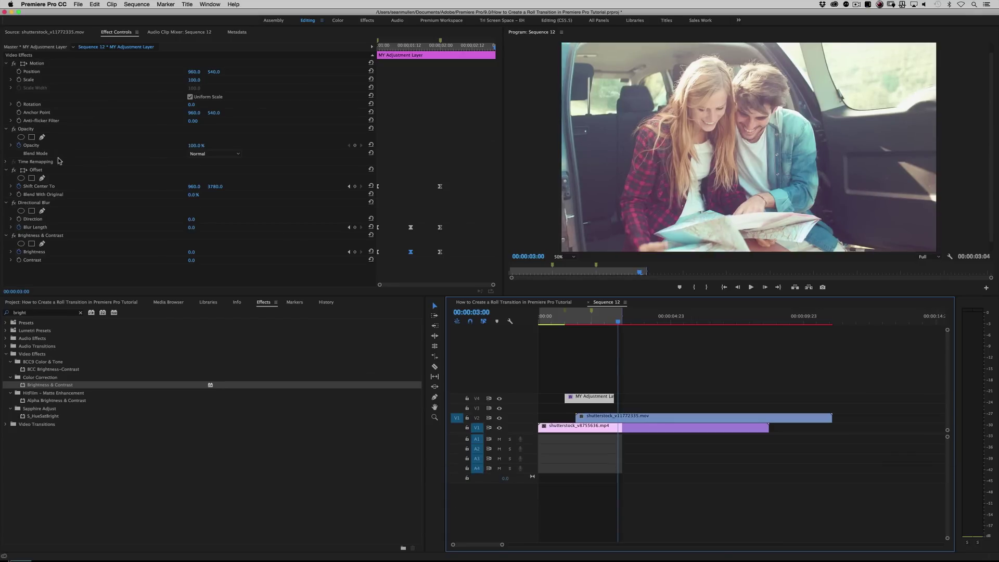
pyautogui.click(35, 170)
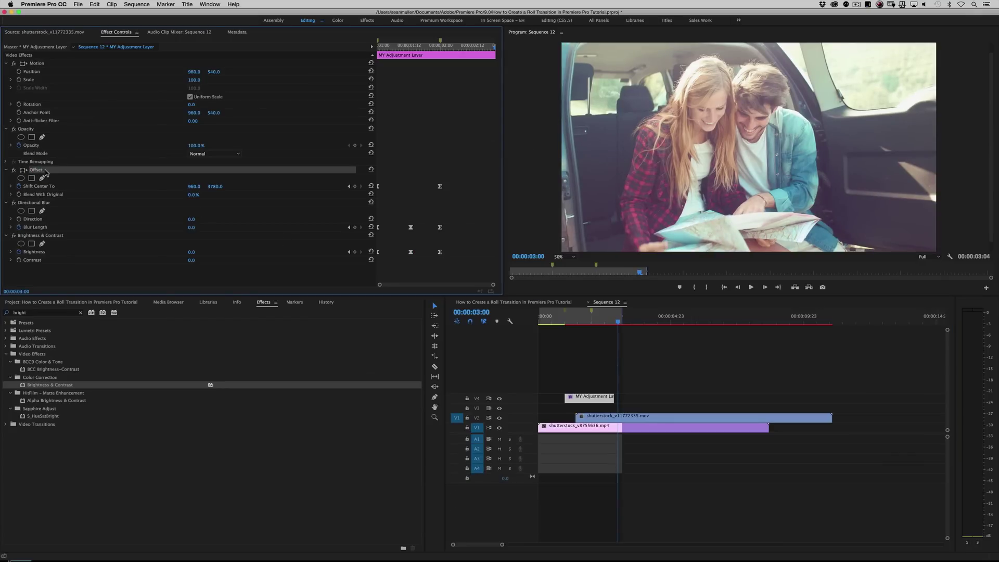
pyautogui.rightClick(44, 172)
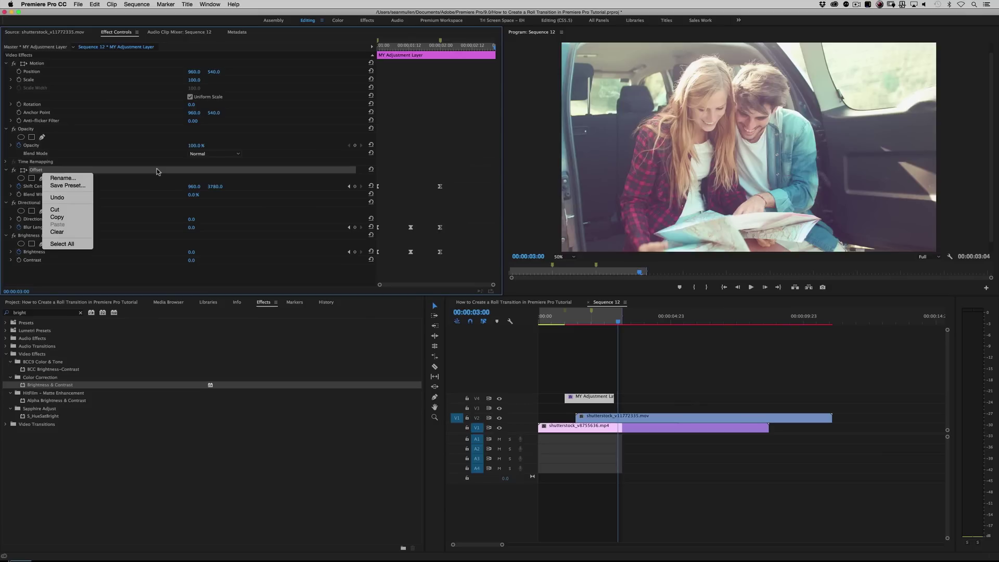
pyautogui.click(135, 187)
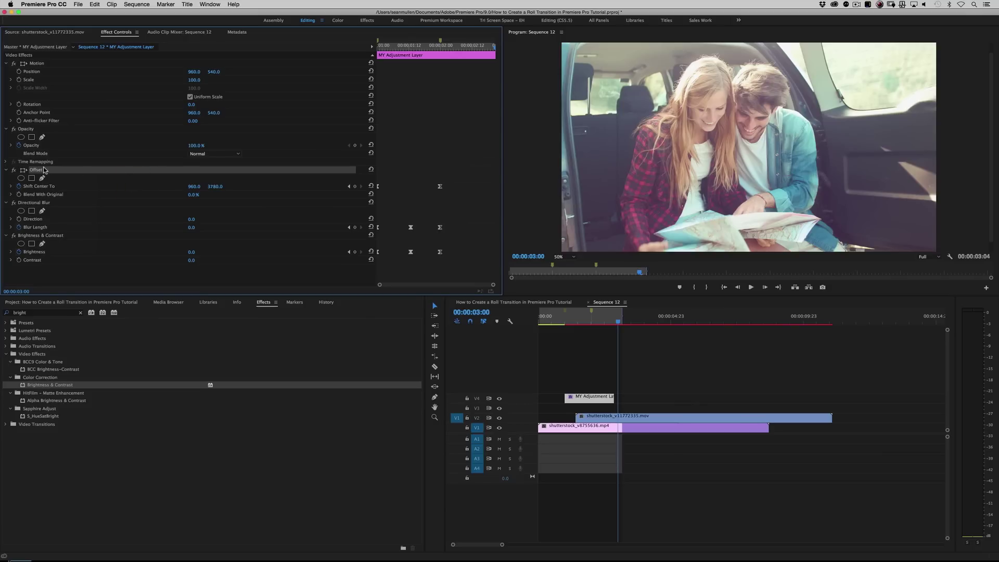
pyautogui.click(39, 203)
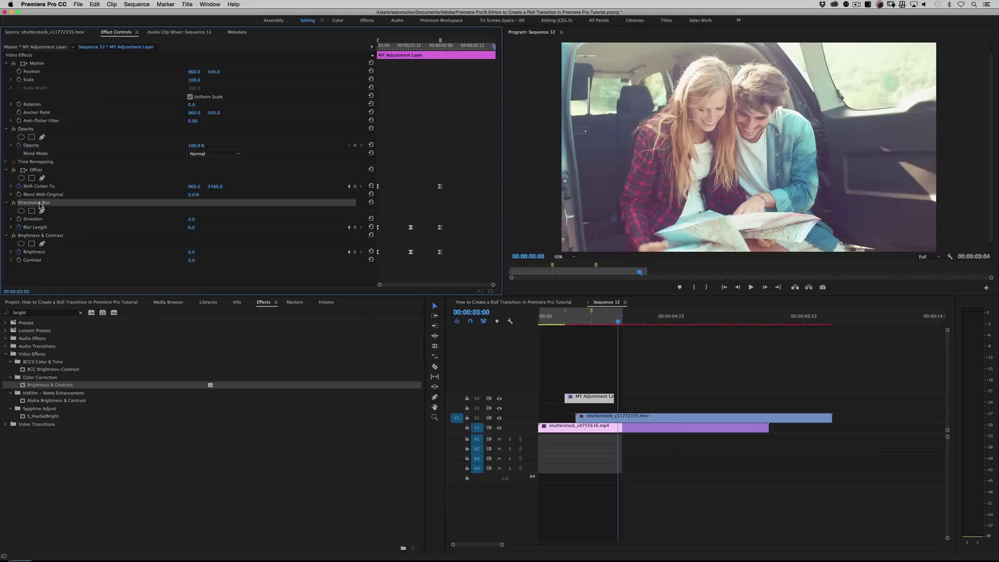
pyautogui.click(38, 236)
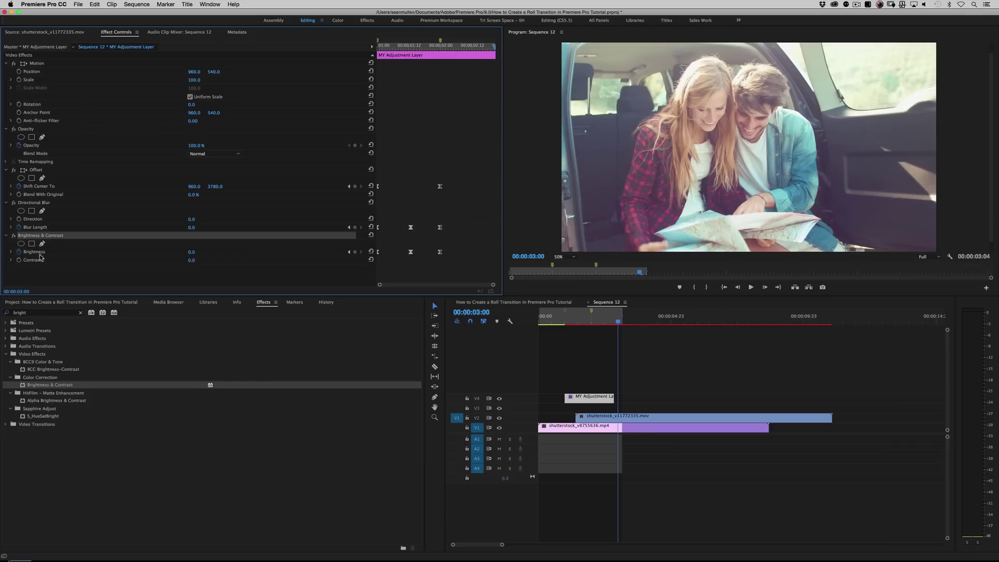
# - Select the adjustment layer's Offset, Directional Blur and Brightness & Contrast effects together and start saving them as a preset
pyautogui.click(37, 171)
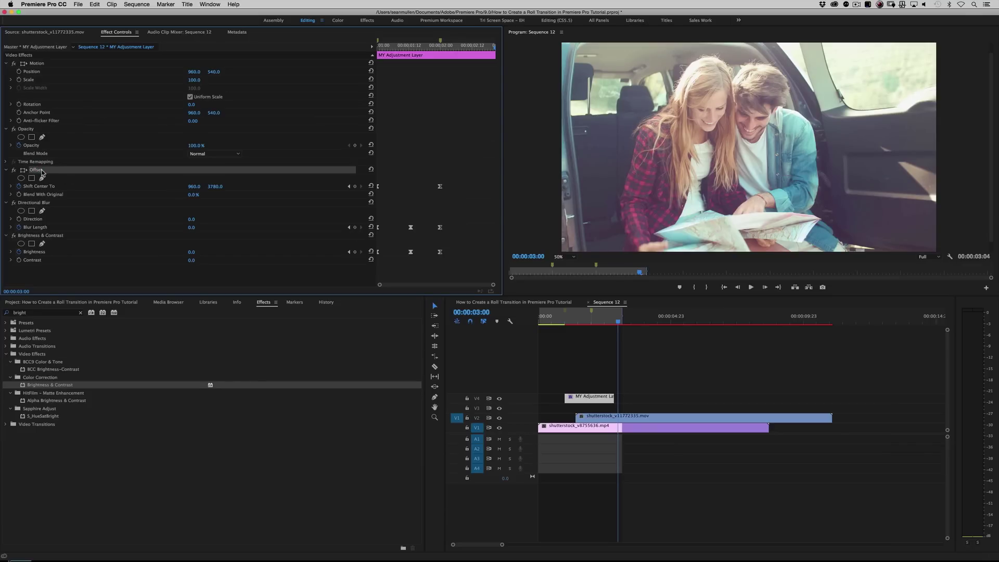
pyautogui.keyDown('super'); pyautogui.click(27, 203); pyautogui.keyUp('super')
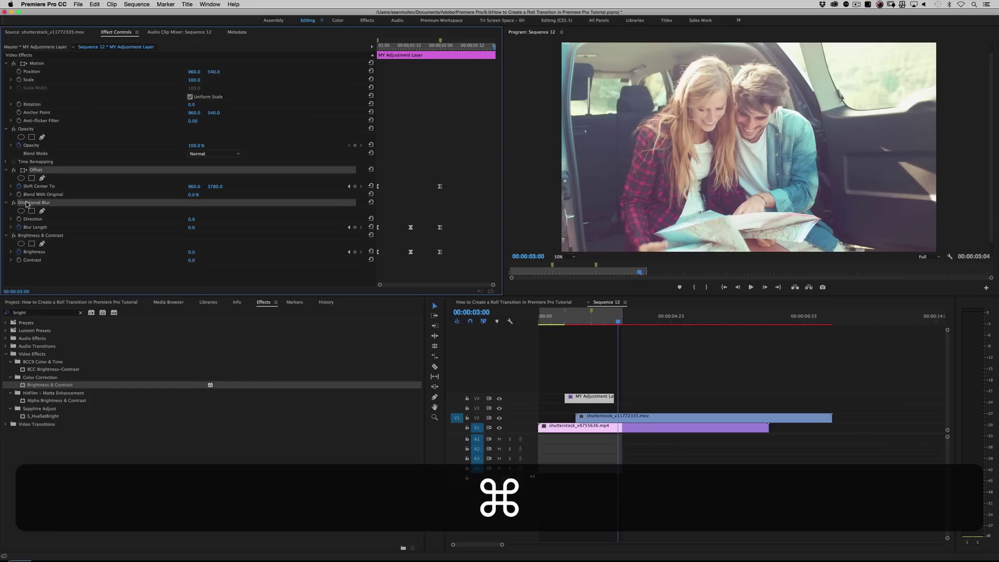
pyautogui.keyDown('super'); pyautogui.click(36, 237); pyautogui.keyUp('super')
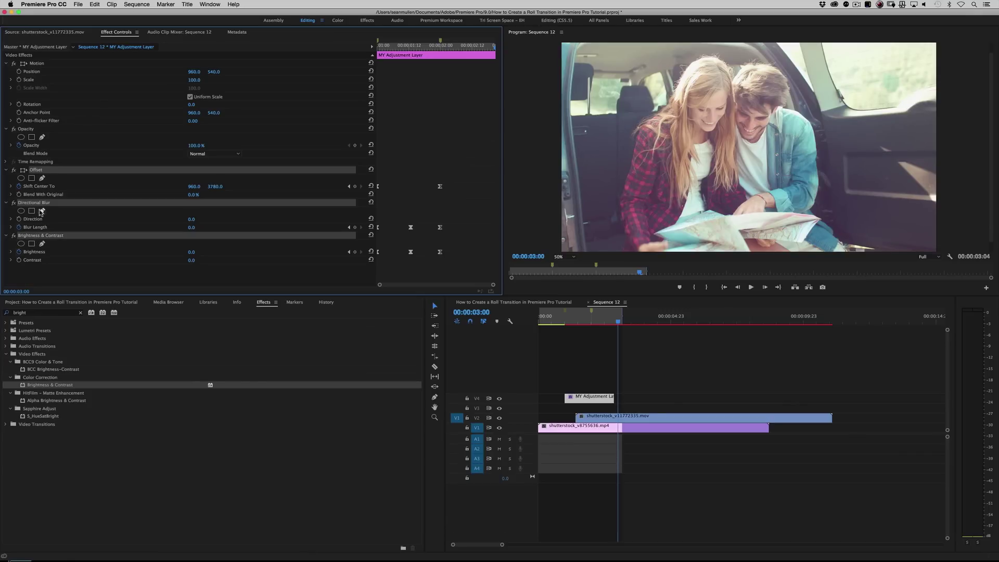
pyautogui.rightClick(42, 211)
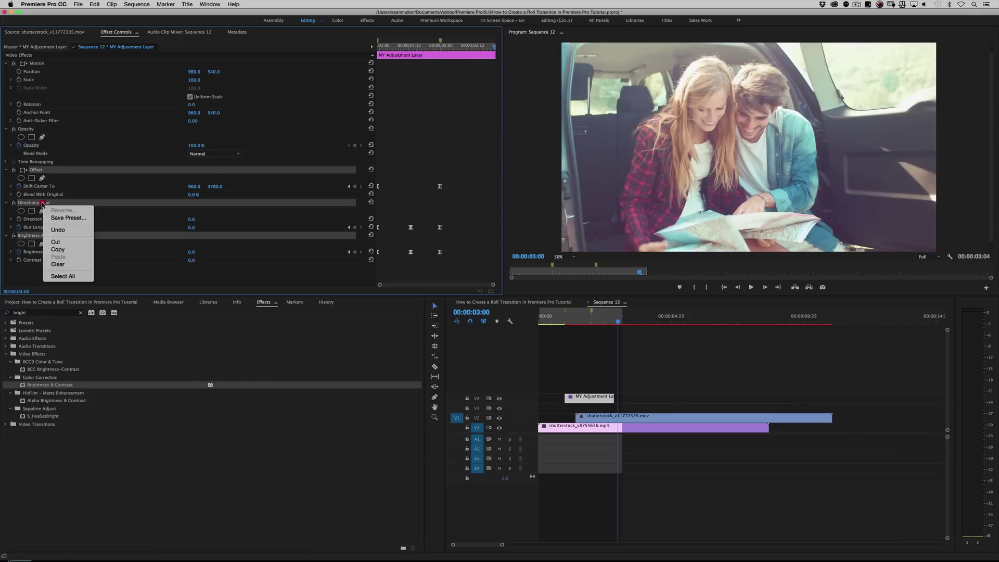
pyautogui.click(65, 218)
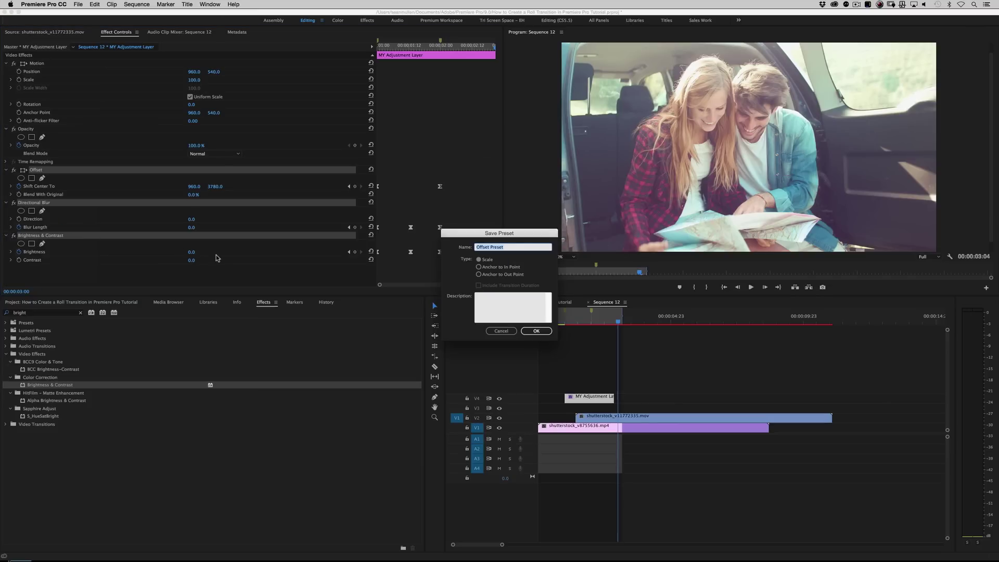
# - Save the preset as "Rollin With My Homies", anchored to the in point, with the description "Put this on your in point, yo."
pyautogui.write('Rollin With My Homies')
pyautogui.click(505, 267)
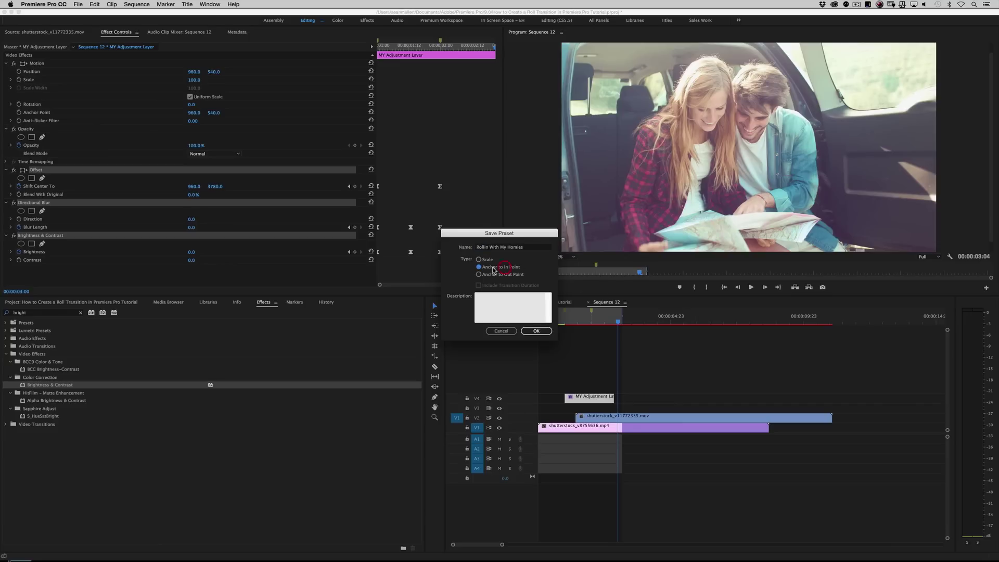
pyautogui.click(491, 304)
pyautogui.write('P')
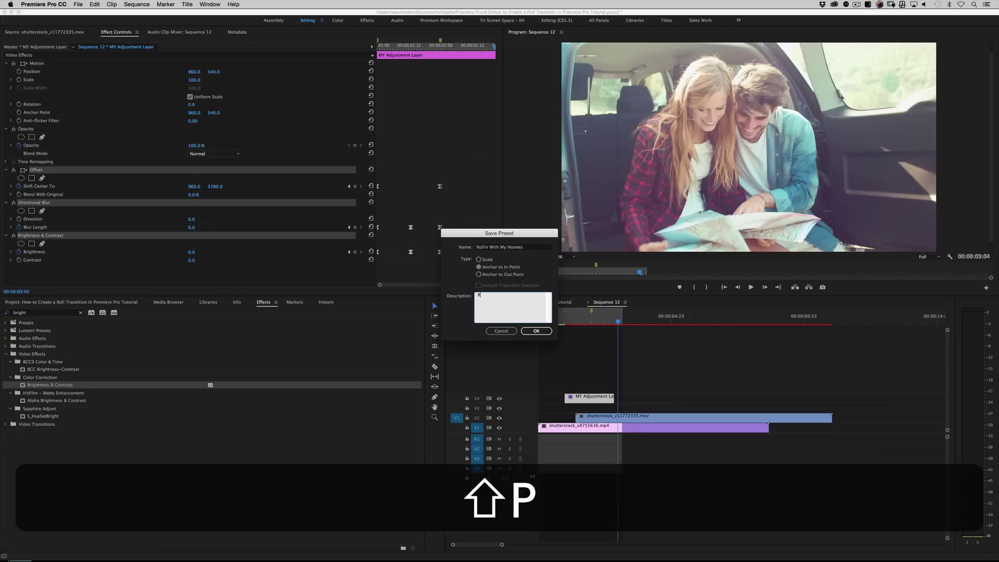
pyautogui.write('ut this on your')
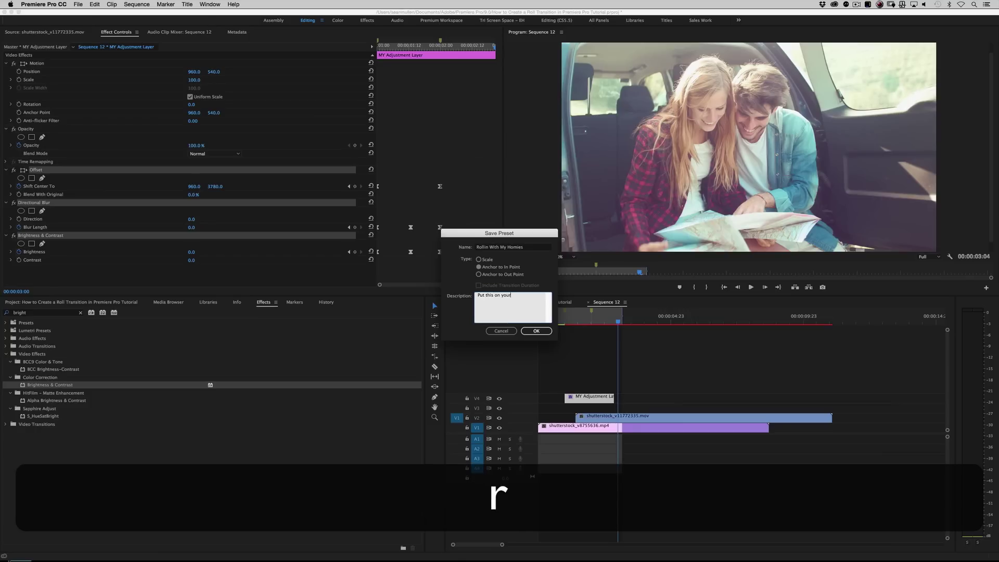
pyautogui.write(' in point, yo.')
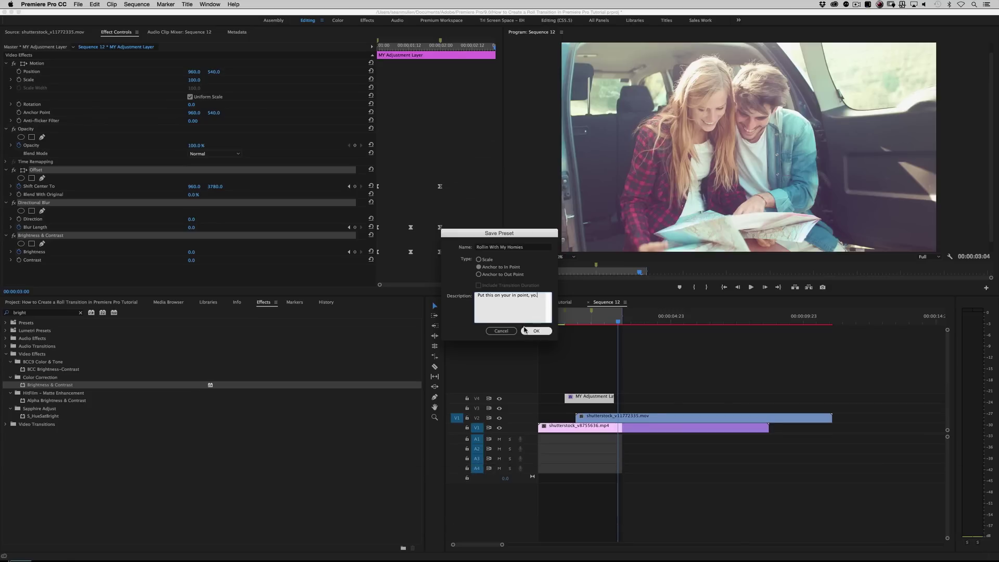
pyautogui.click(536, 331)
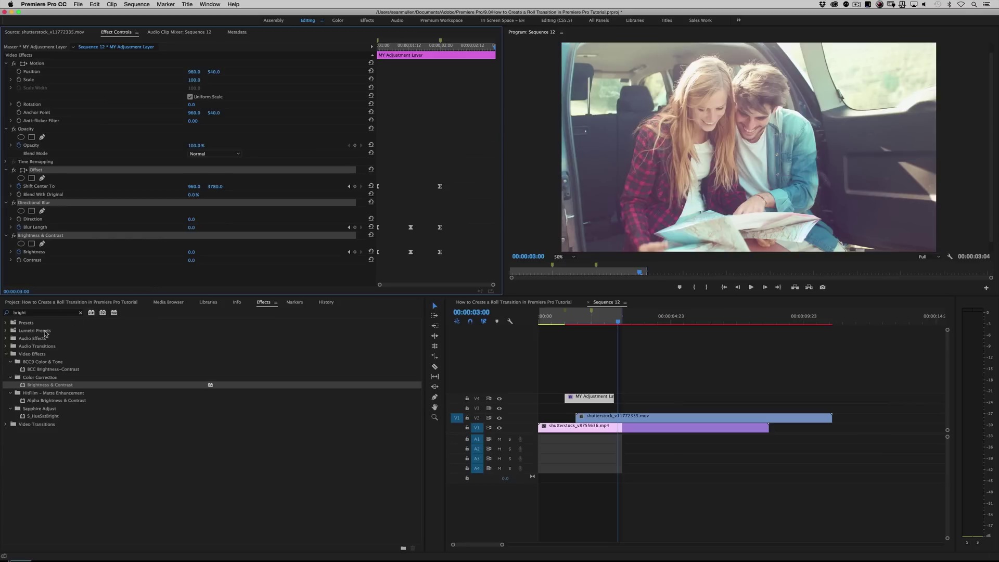
# - Clear the effects search and delete the MY Adjustment Layer clip from the sequence
pyautogui.click(81, 313)
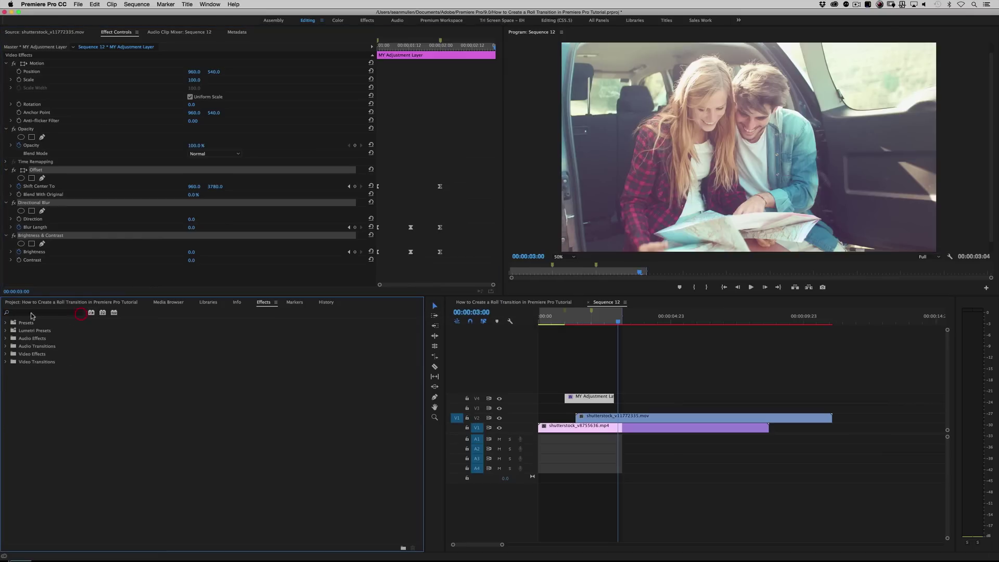
pyautogui.click(561, 397)
pyautogui.click(605, 399)
pyautogui.press('BackSpace')
# - Expand the Presets folder and select the saved Rollin With My Homies preset
pyautogui.click(227, 376)
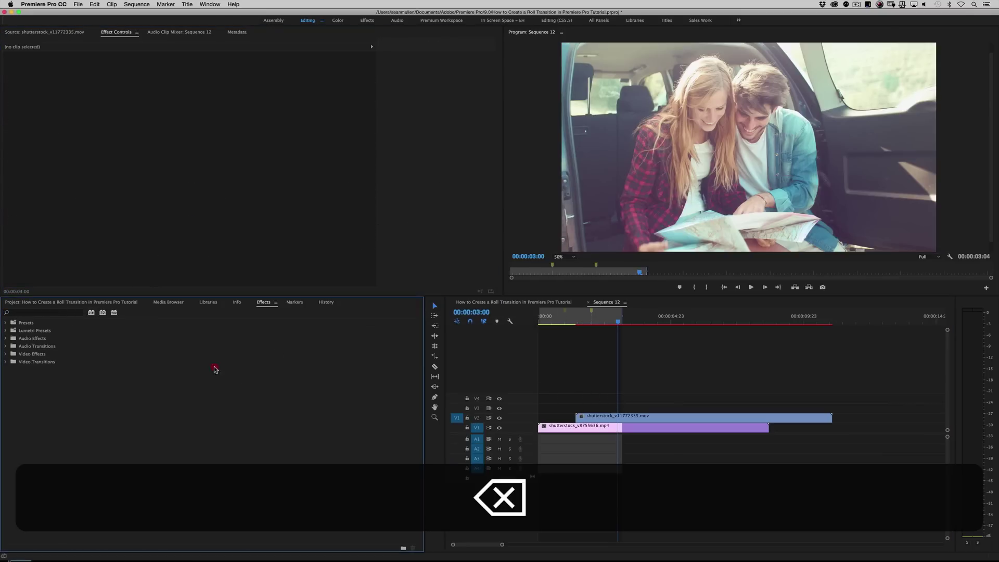
pyautogui.click(26, 323)
pyautogui.click(6, 323)
pyautogui.click(38, 330)
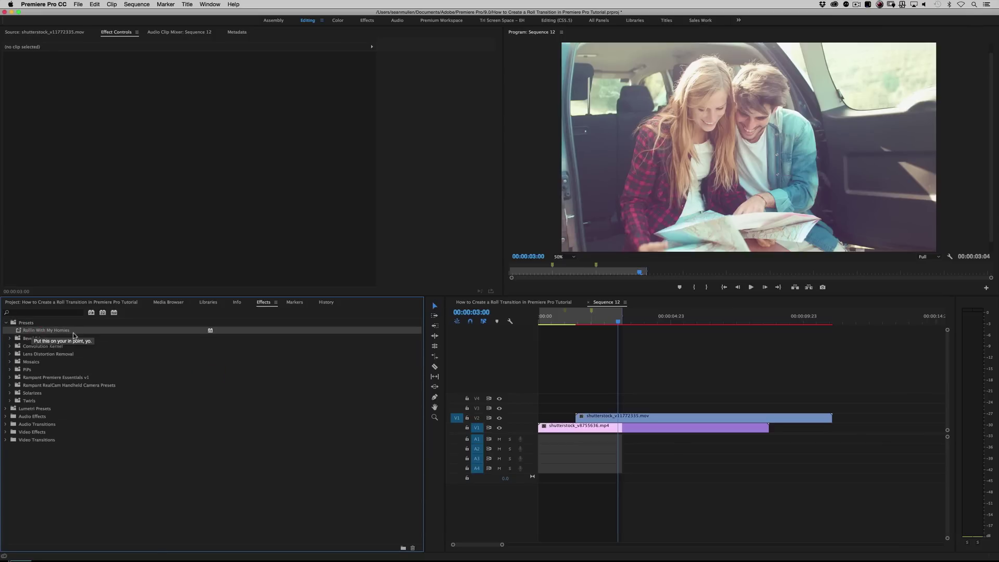
# - Place MY Adjustment Layer on track V3 above both clips and apply the Rollin With My Homies preset to it
pyautogui.click(62, 303)
pyautogui.moveTo(30, 358); pyautogui.dragTo(559, 408)
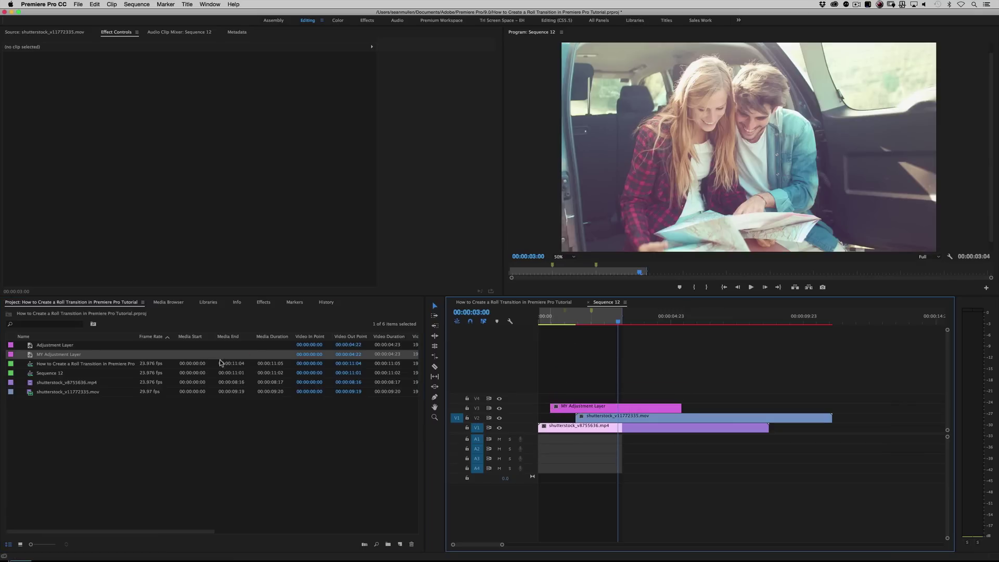
pyautogui.click(263, 303)
pyautogui.click(18, 323)
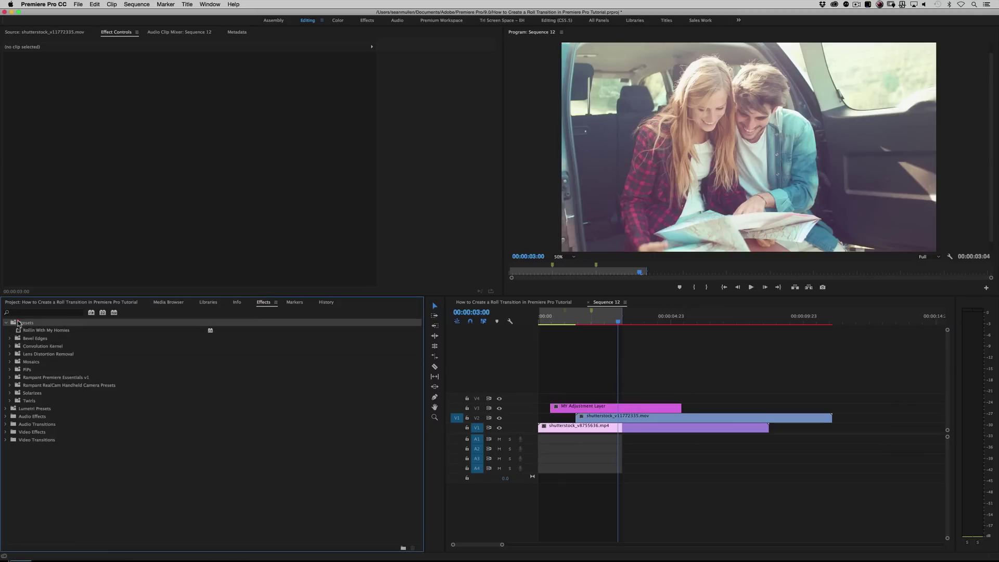
pyautogui.click(31, 331)
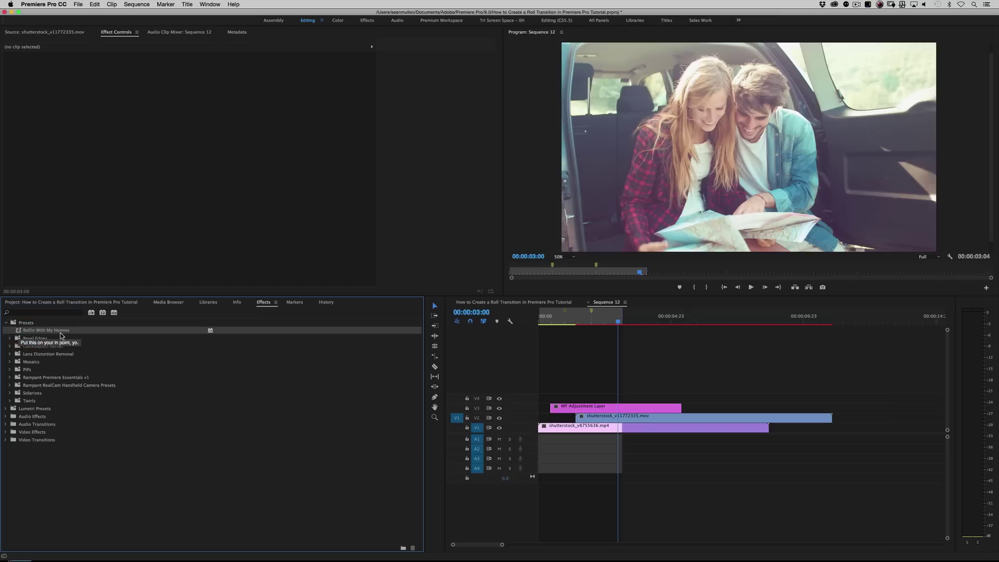
pyautogui.moveTo(60, 333); pyautogui.dragTo(575, 407)
# - Play the sequence from its start to review the roll transition made by the preset
pyautogui.click(541, 316)
pyautogui.press('space')
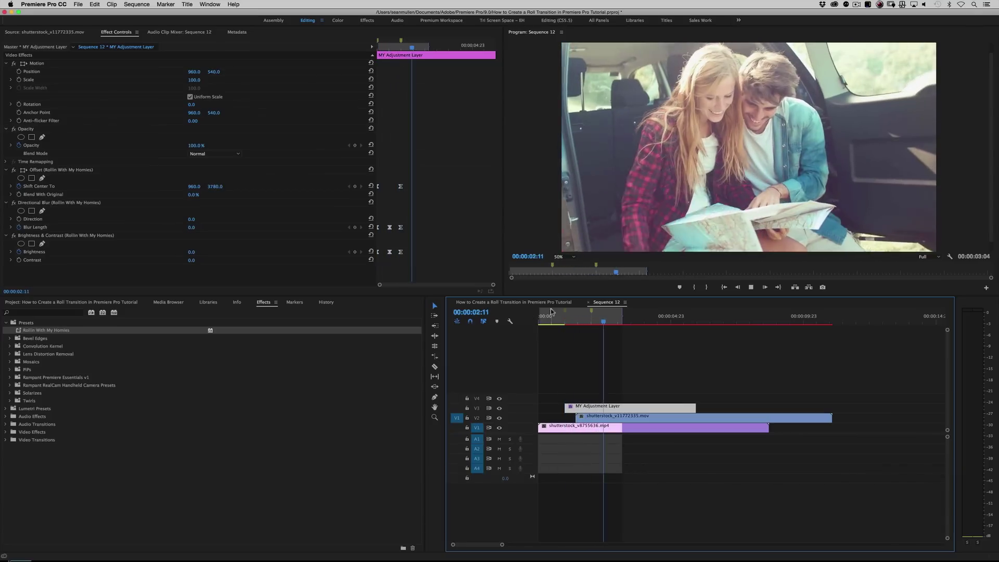
pyautogui.press('space')
pyautogui.click(551, 316)
pyautogui.press('space')
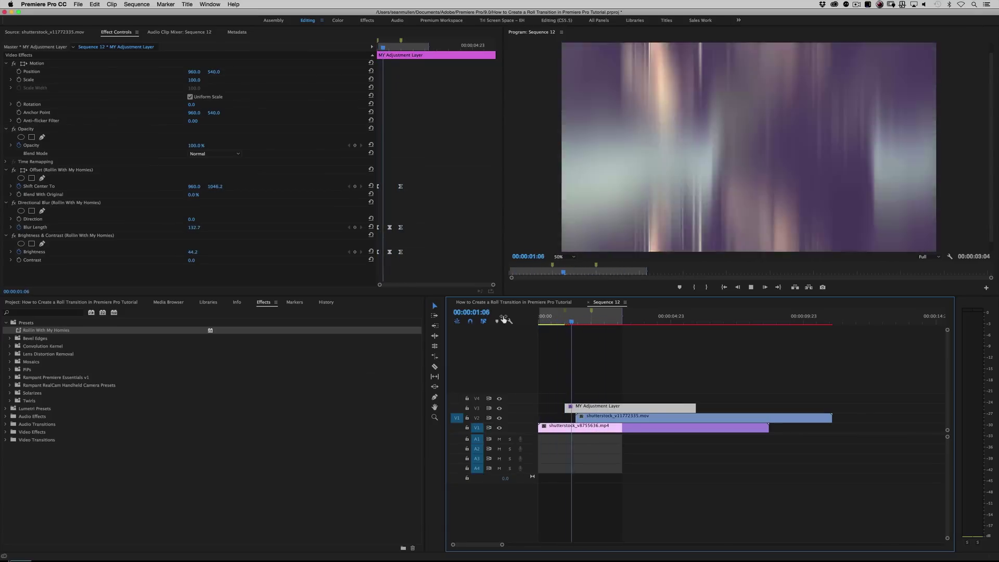
pyautogui.press('space')
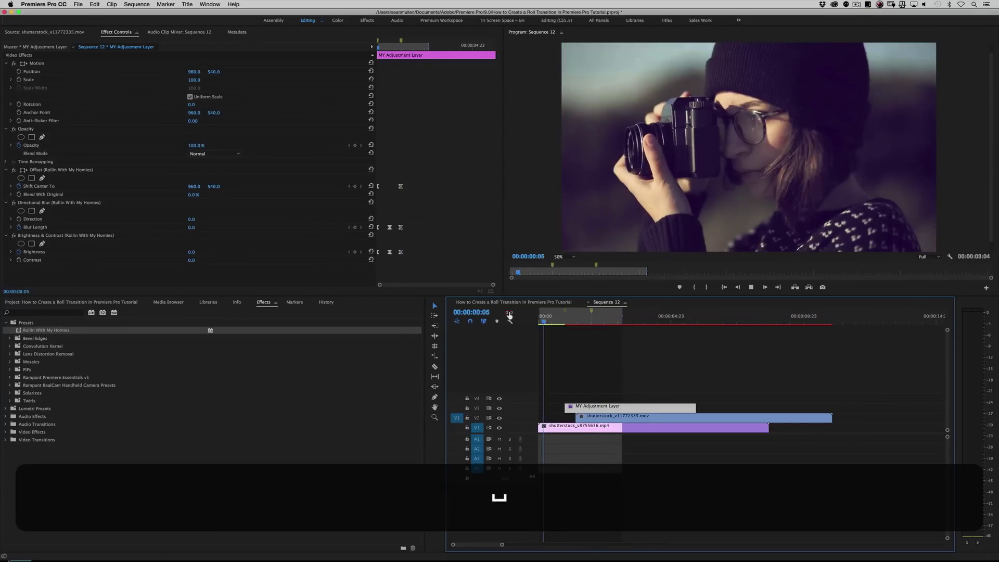
pyautogui.press('space')
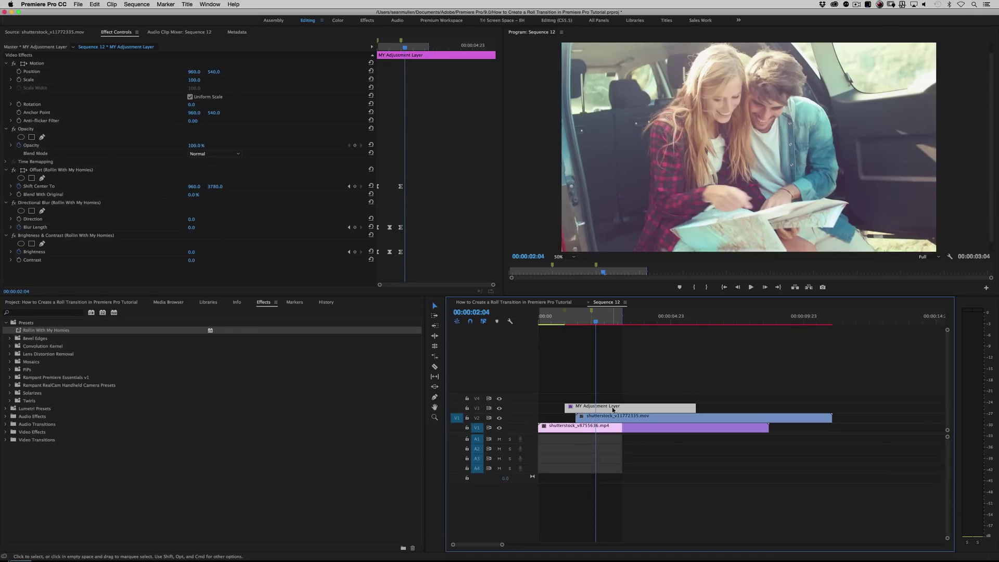
# - Move the adjustment layer along V3 to start at about 6 seconds and play the effect there
pyautogui.moveTo(607, 409); pyautogui.dragTo(745, 408)
pyautogui.click(700, 318)
pyautogui.press('space')
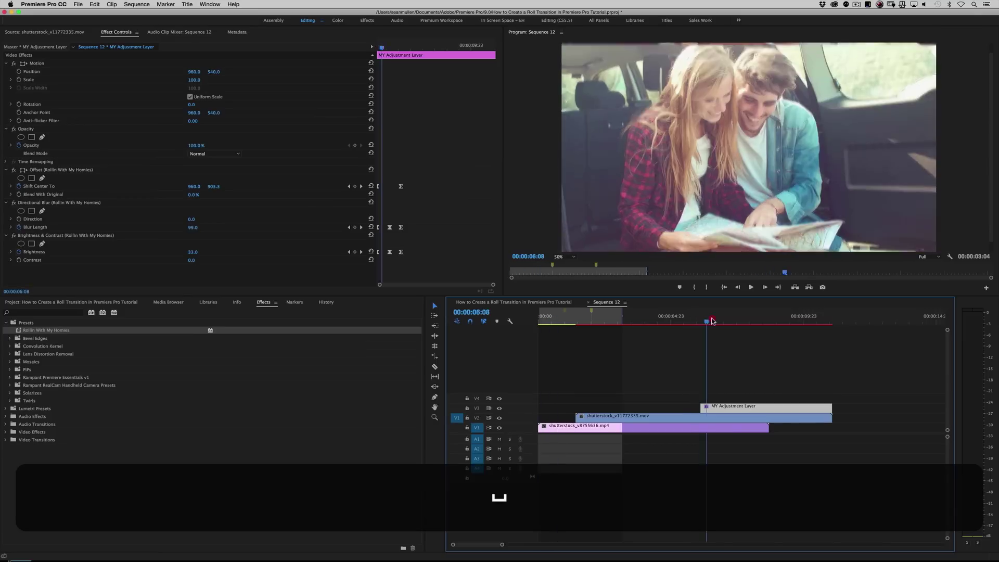
# - Turn off looped playback for the program monitor and play the transition over the second clip
pyautogui.click(713, 318)
pyautogui.click(949, 257)
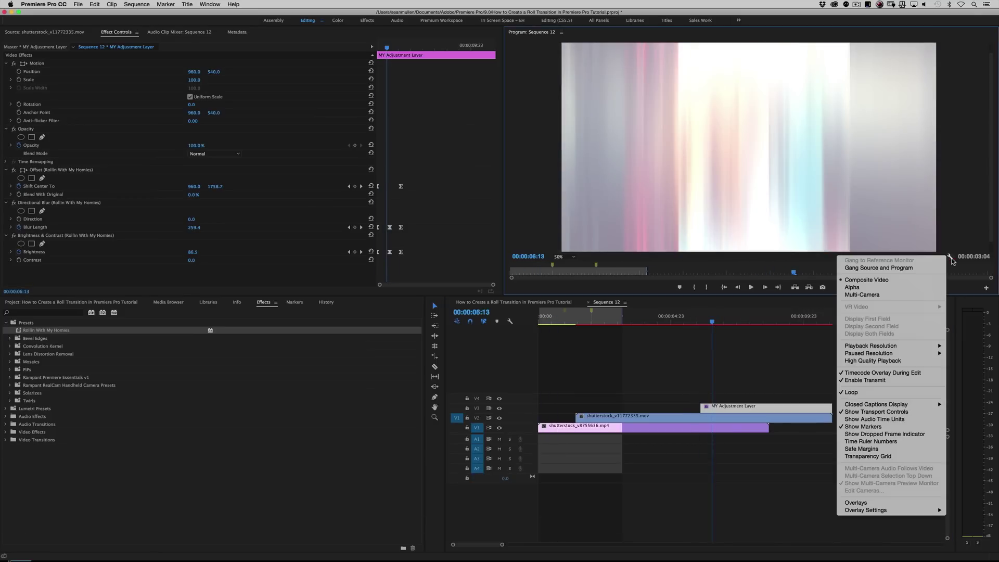
pyautogui.click(903, 398)
pyautogui.click(694, 318)
pyautogui.press('space')
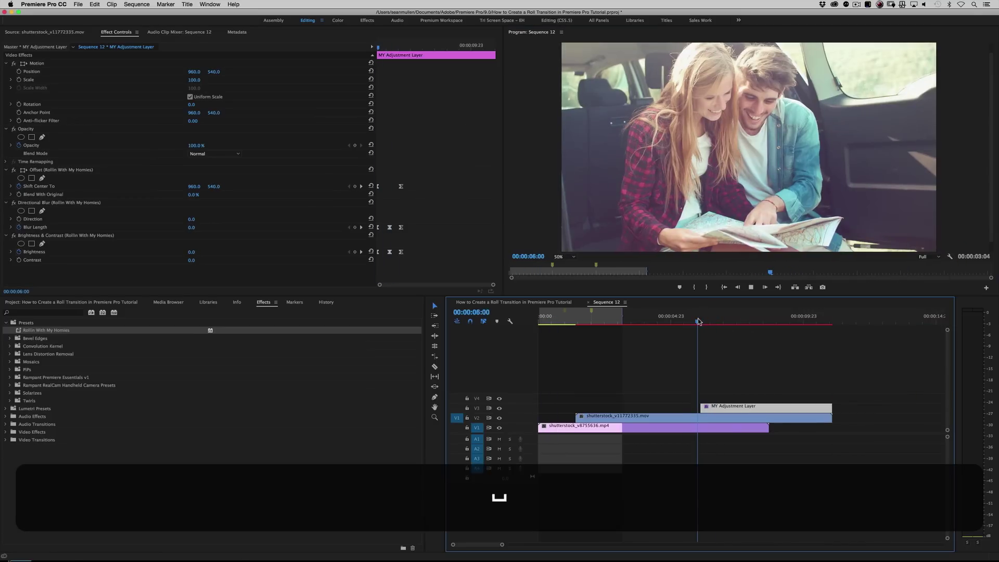
pyautogui.press('space')
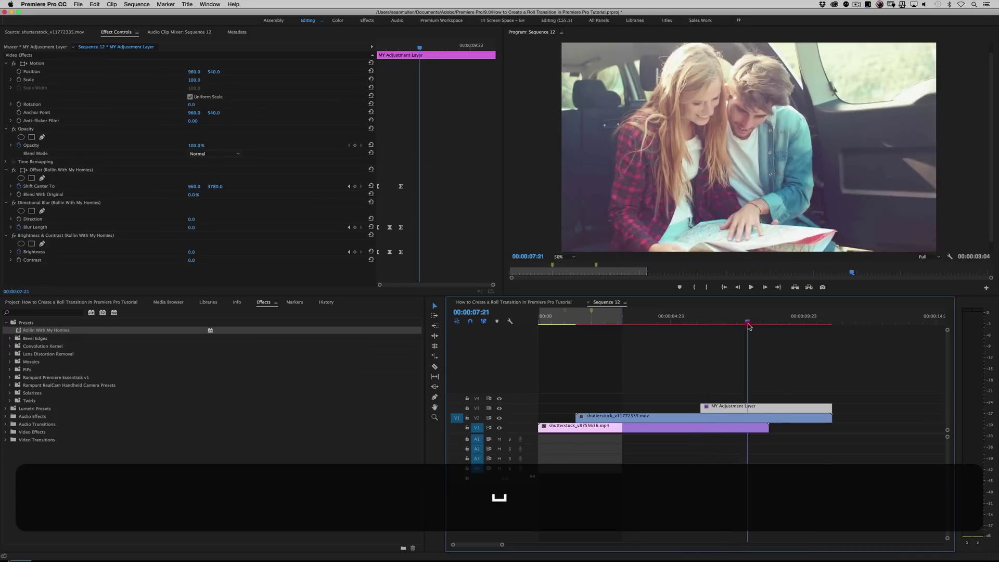
pyautogui.click(704, 323)
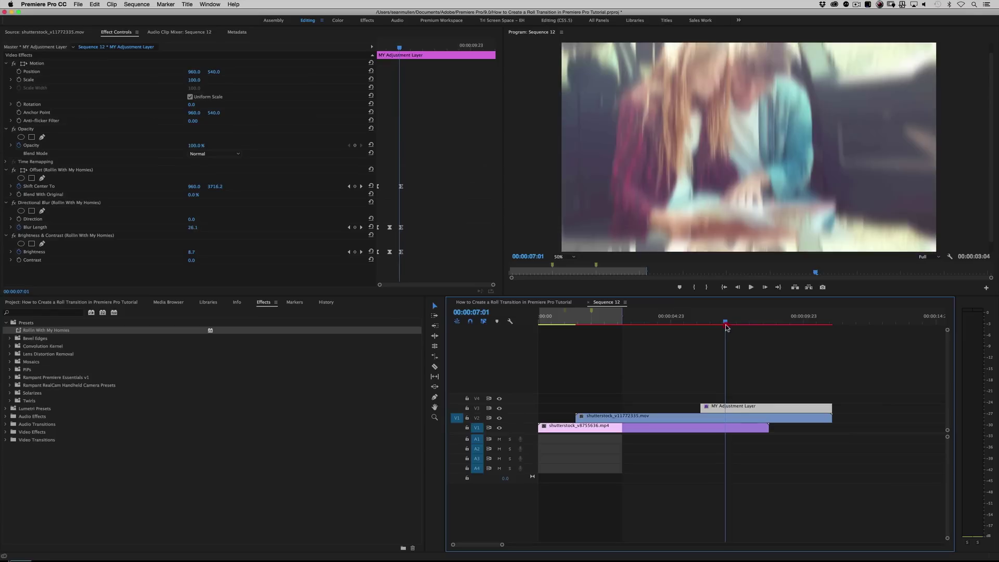
# - Move the adjustment layer earlier to start at about 4 seconds 20 frames and play the transition there
pyautogui.moveTo(758, 413); pyautogui.dragTo(724, 411)
pyautogui.moveTo(688, 318); pyautogui.dragTo(667, 323)
pyautogui.press('space')
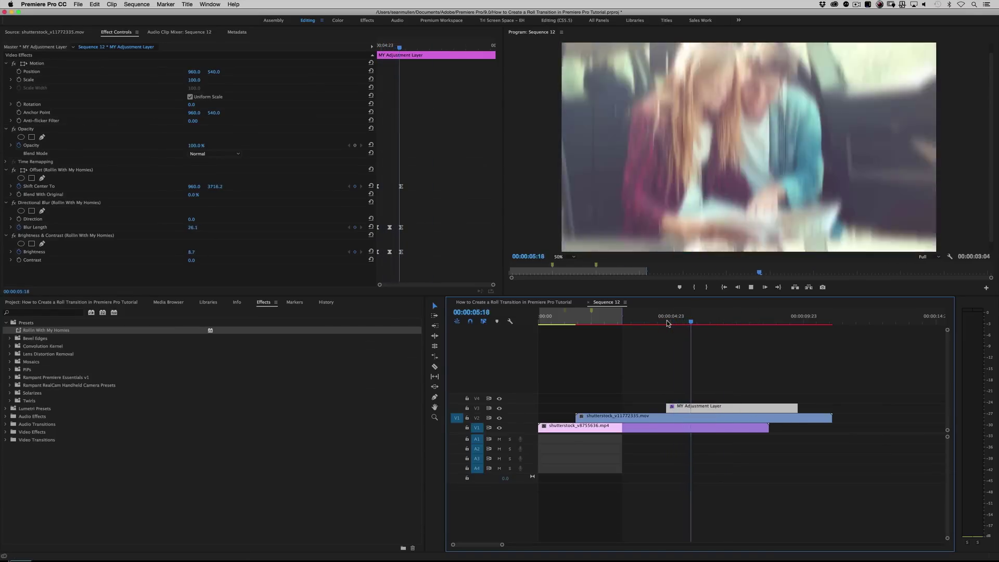
pyautogui.press('space')
pyautogui.press('space')
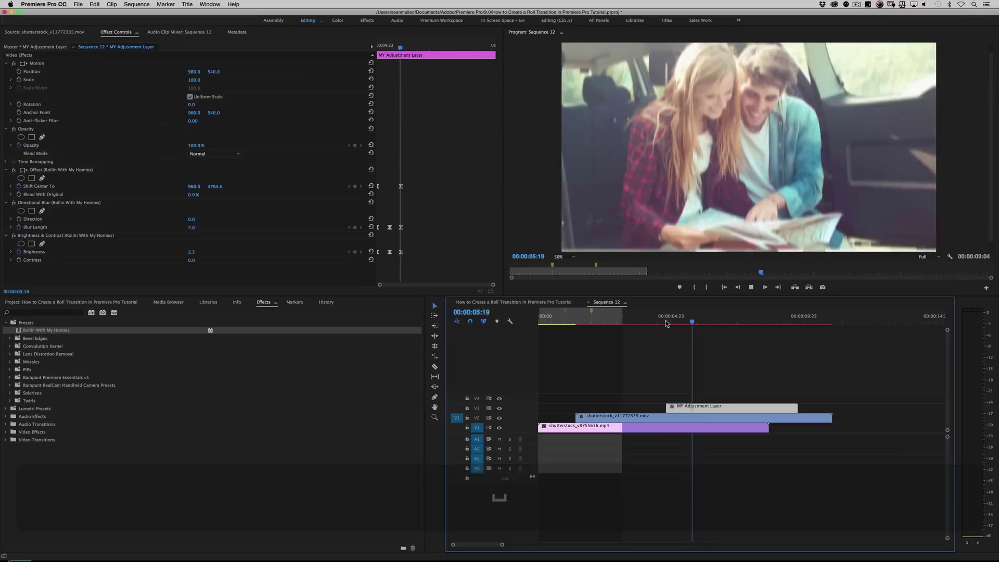
# - Align the adjustment layer's start with the start of shutterstock_v11772335.mov on V2 and play the transition from the sequence start
pyautogui.moveTo(666, 323); pyautogui.dragTo(577, 318)
pyautogui.moveTo(677, 407); pyautogui.dragTo(586, 407)
pyautogui.moveTo(575, 321); pyautogui.dragTo(539, 319)
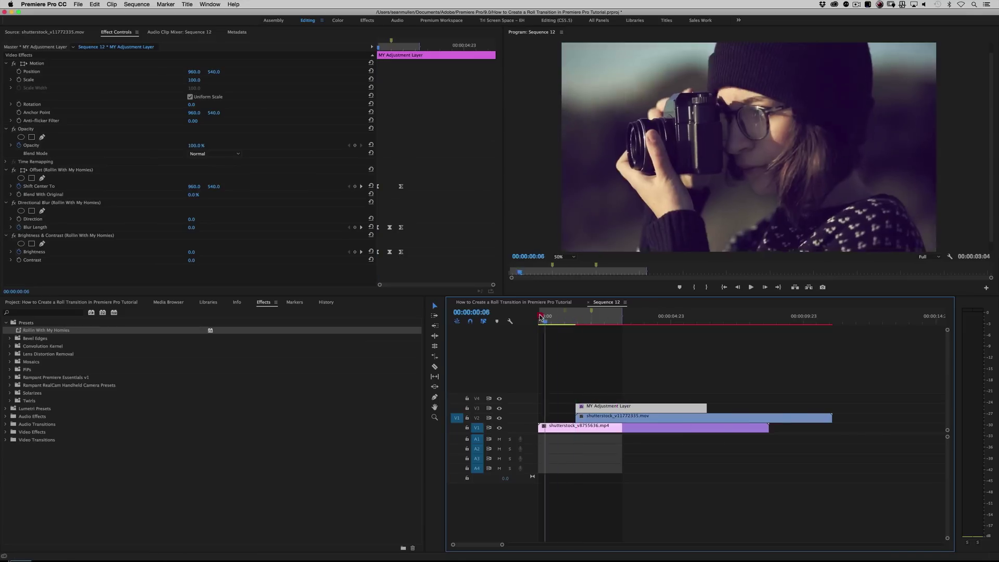
pyautogui.press('space')
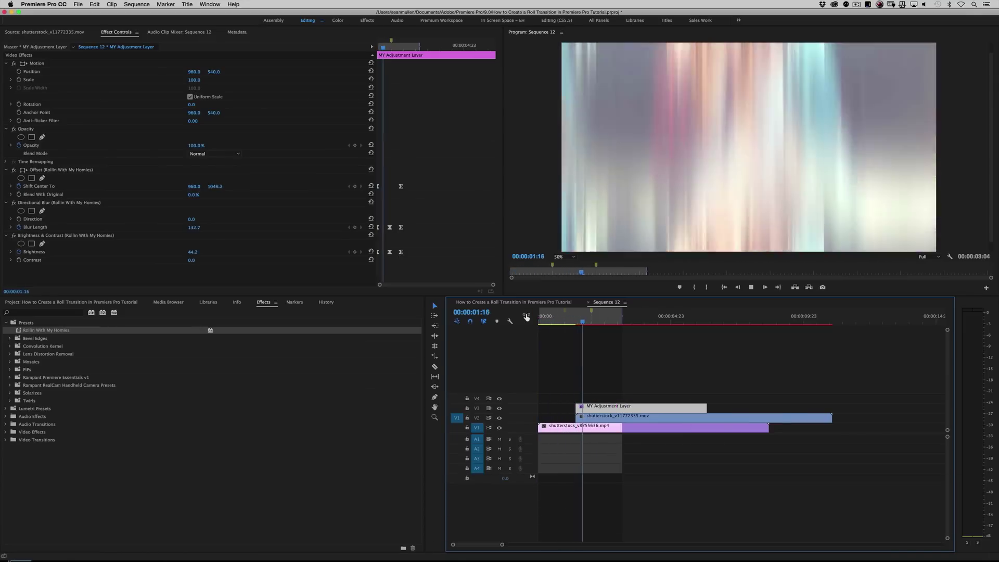
pyautogui.press('space')
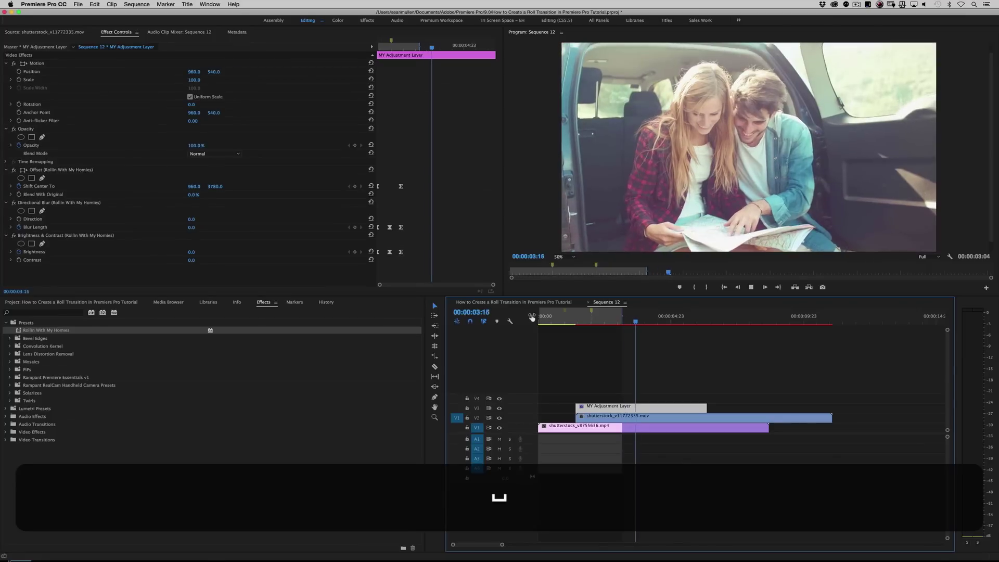
pyautogui.click(537, 319)
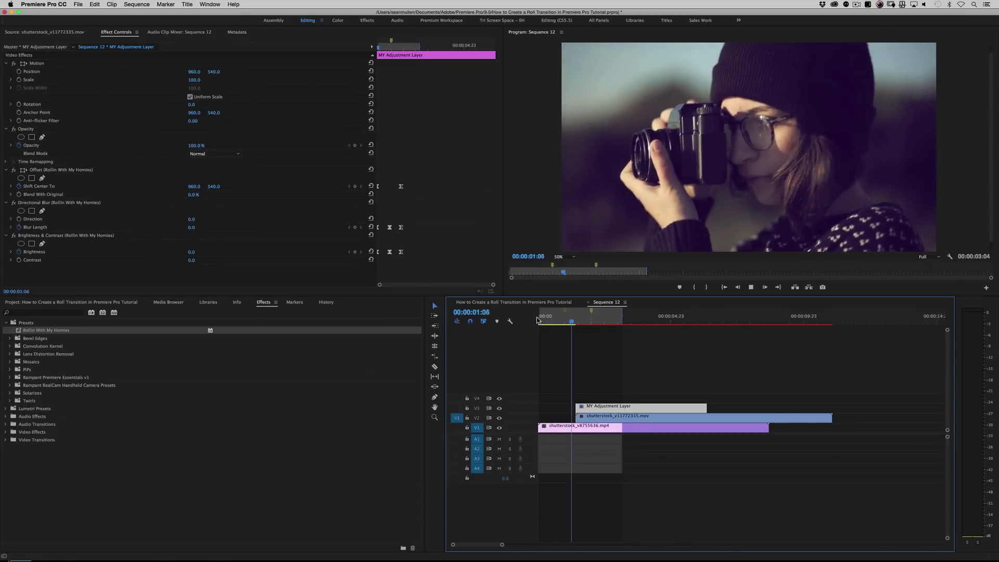
pyautogui.press('space')
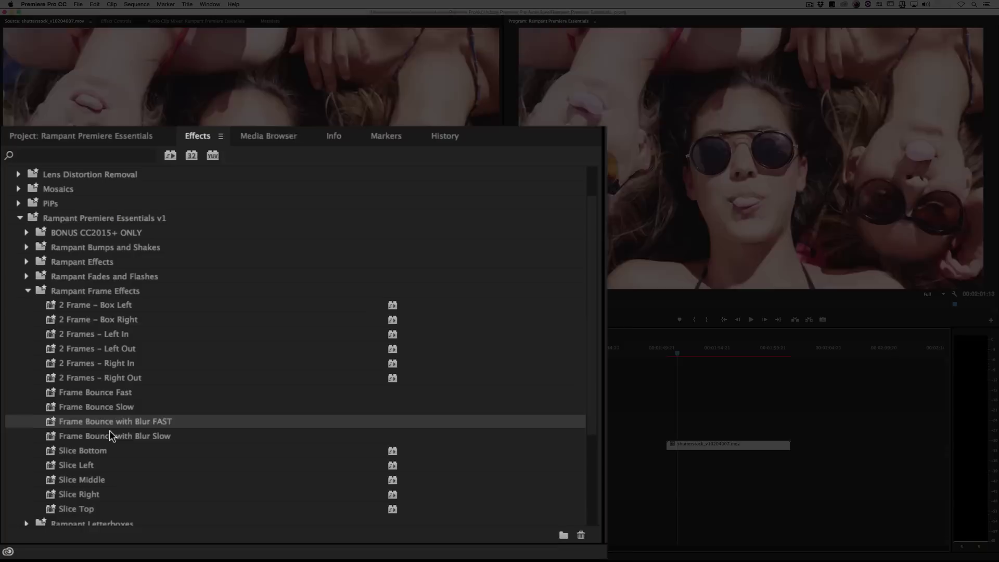
# - In the Rampant Premiere Essentials project, apply a Rampant Frame Effects preset to the sunglasses clip and play it
pyautogui.moveTo(59, 494); pyautogui.dragTo(684, 445)
pyautogui.click(663, 351)
pyautogui.press('space')
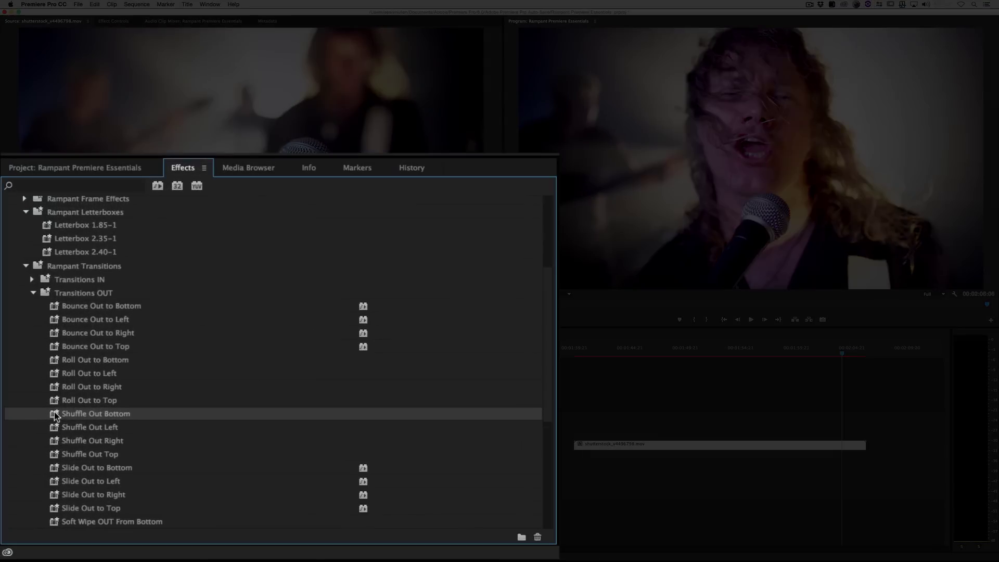
# - Apply the Shuffle Out Bottom preset to shutterstock_v4496798.mov and play the end of the clip
pyautogui.moveTo(51, 415); pyautogui.dragTo(580, 378)
pyautogui.moveTo(806, 439); pyautogui.dragTo(836, 444)
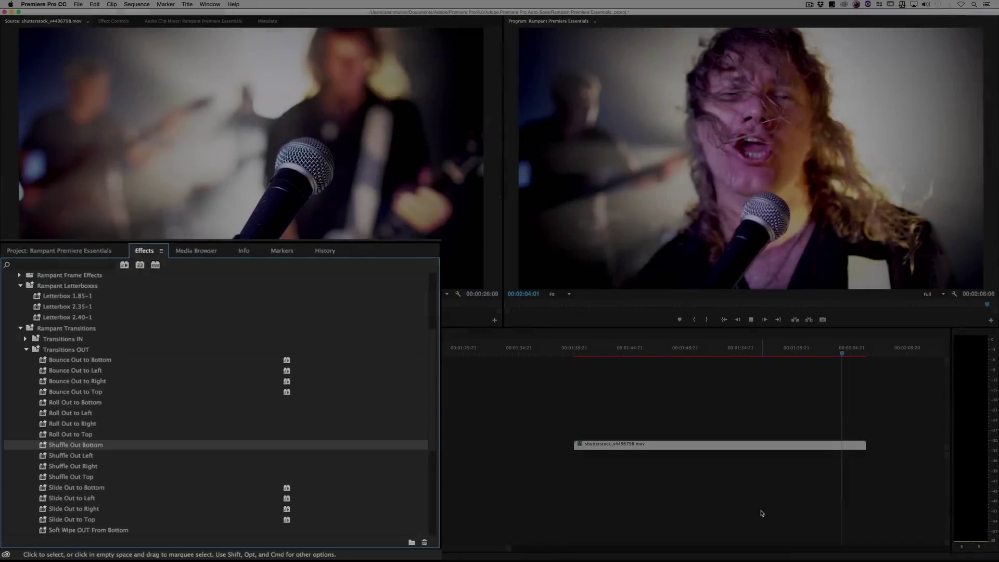
pyautogui.press('space')
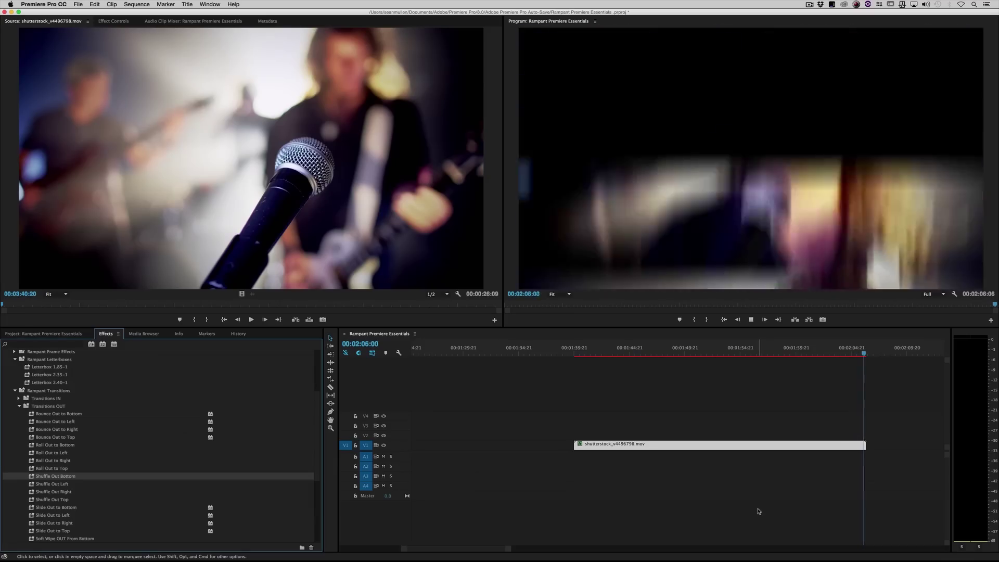